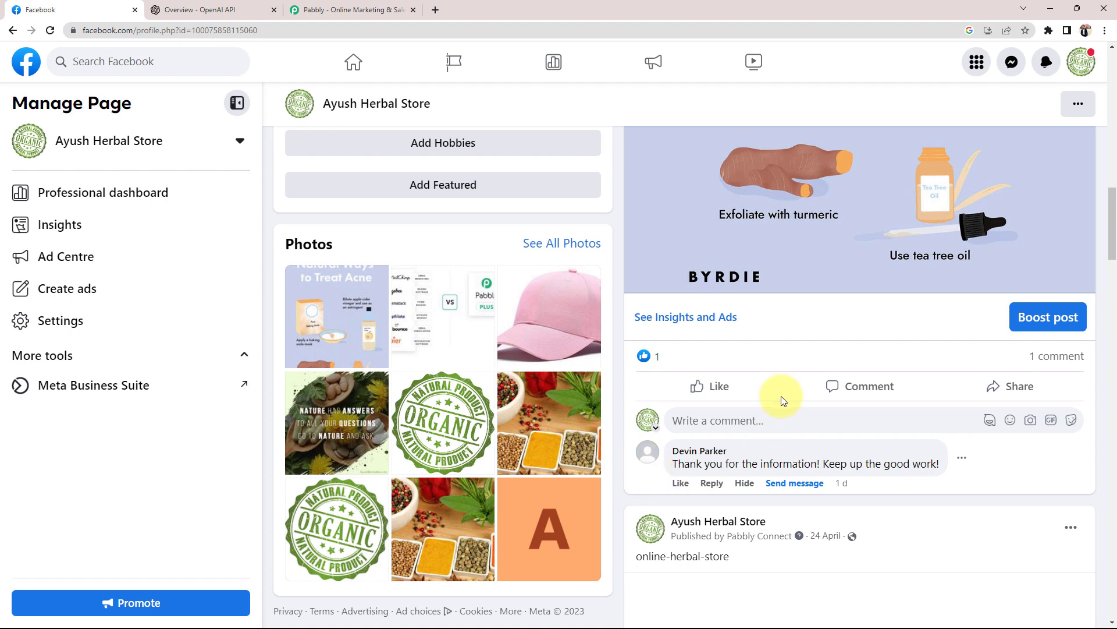
# Read the visitor comment below the Ayush Herbal Store acne post and view the OpenAI platform overview
pyautogui.moveTo(673, 467); pyautogui.dragTo(886, 464)
pyautogui.click(940, 479)
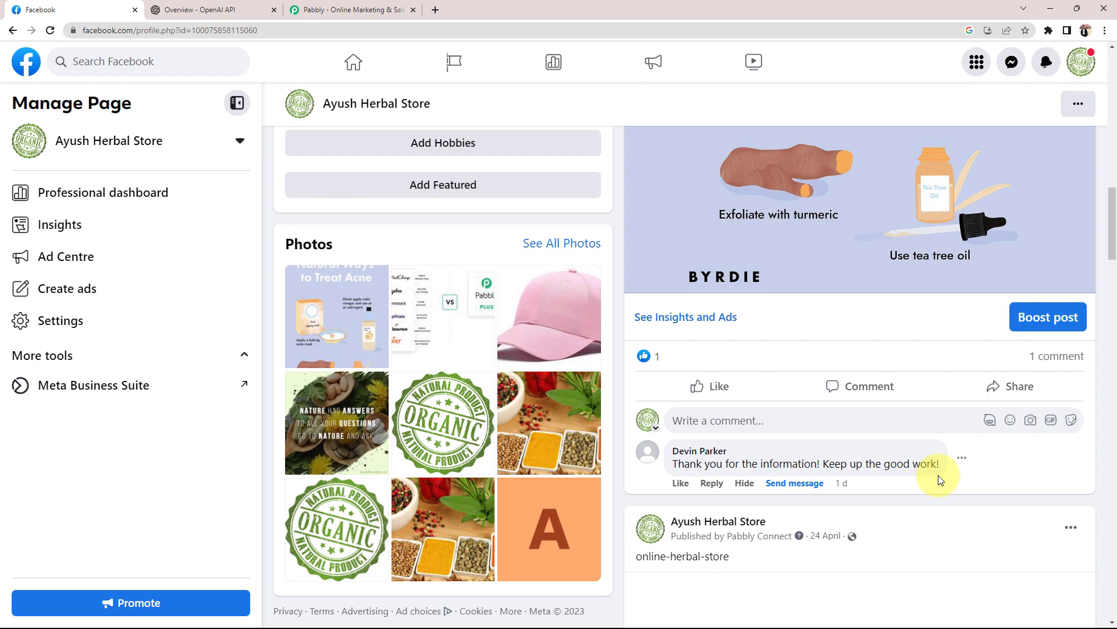
pyautogui.scroll(5, 938, 476)
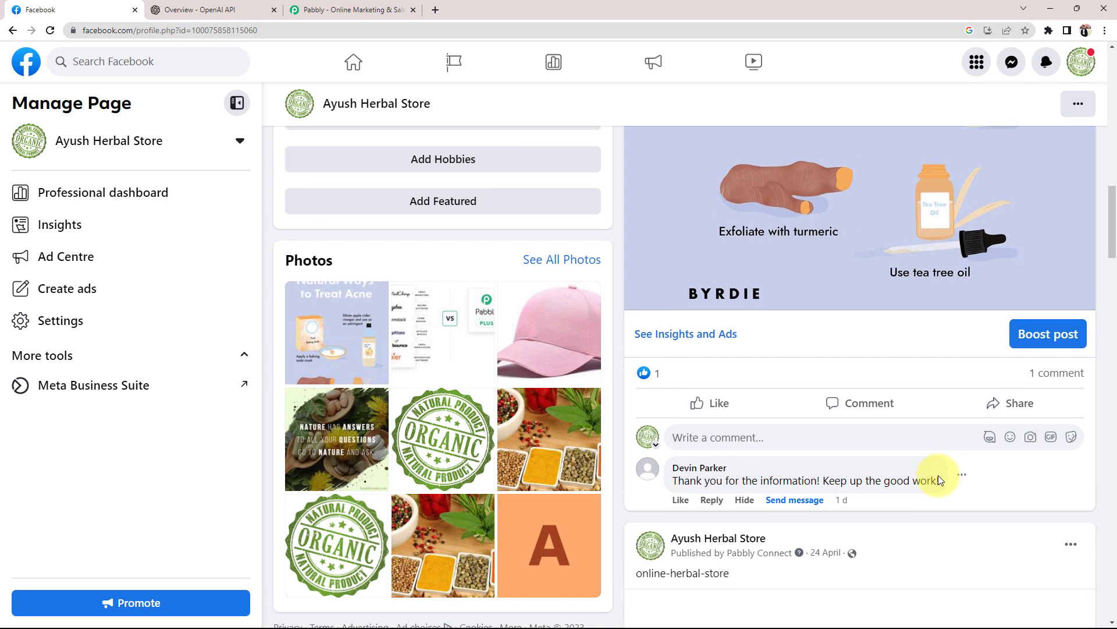
pyautogui.click(195, 9)
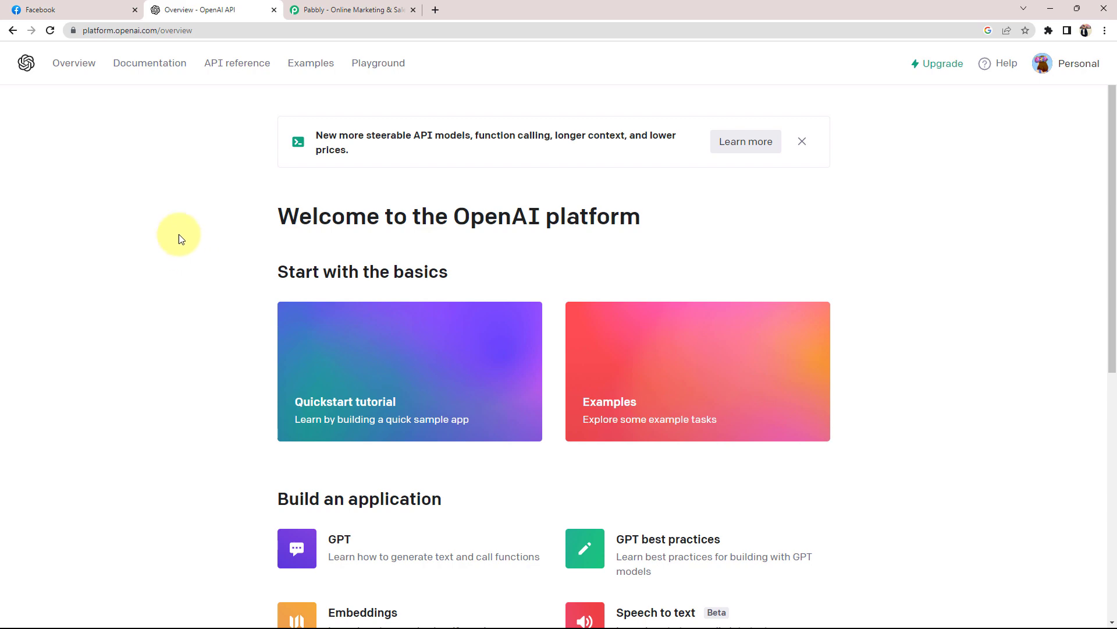
# Switch to the Pabbly website, dismiss the discount offer and proceed with the free sign-up
pyautogui.click(337, 7)
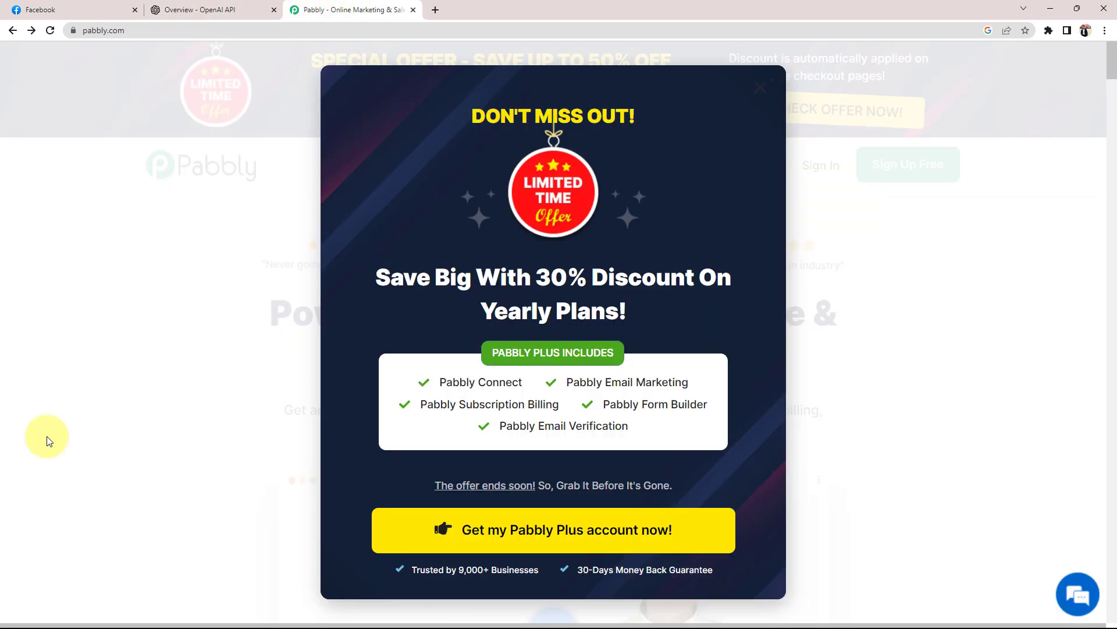
pyautogui.click(766, 88)
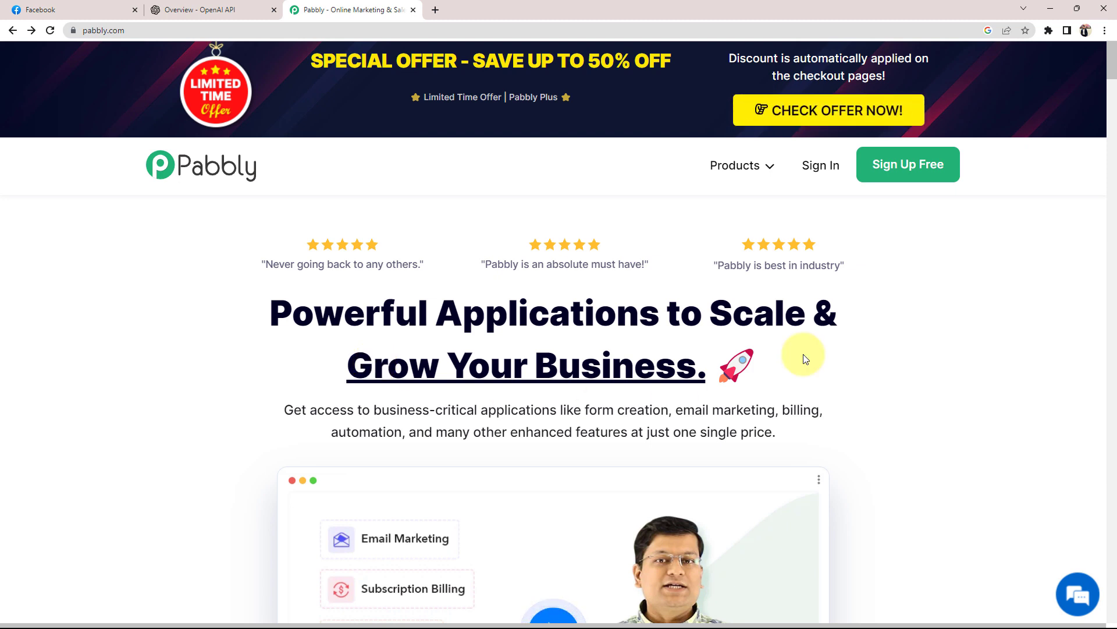
pyautogui.click(899, 167)
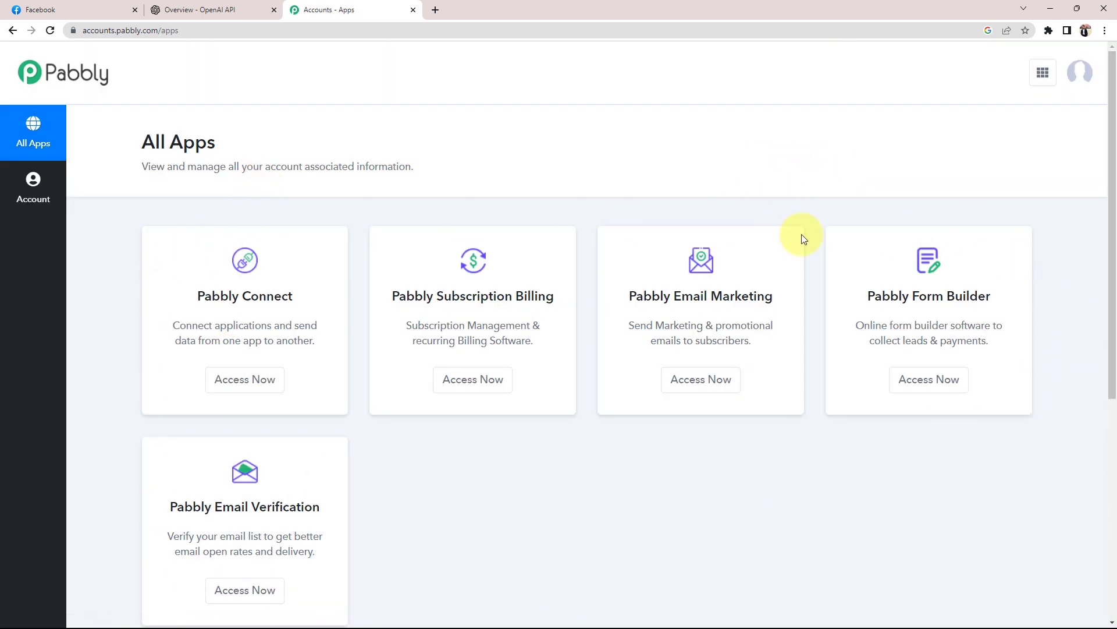
# Access Pabbly Connect from the account's apps
pyautogui.moveTo(197, 298); pyautogui.dragTo(291, 312)
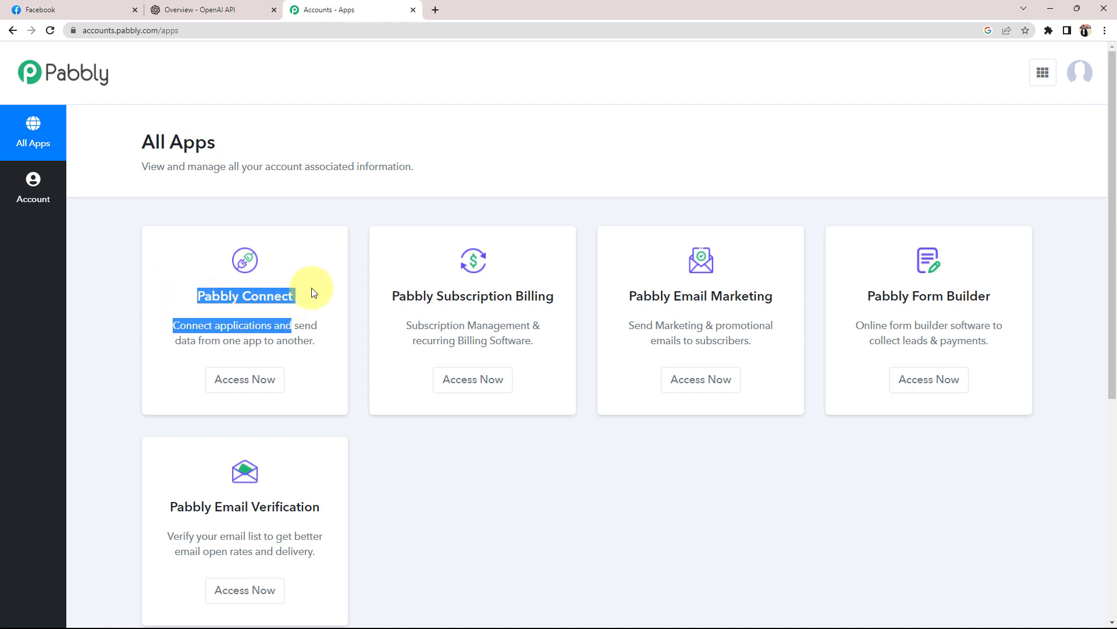
pyautogui.click(325, 259)
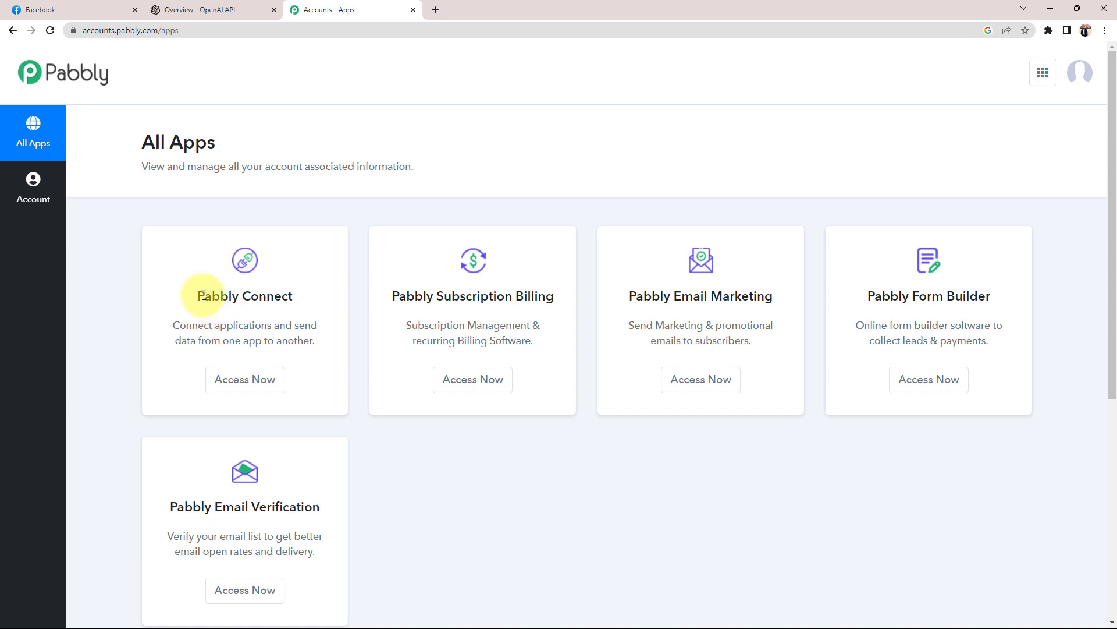
pyautogui.moveTo(211, 297); pyautogui.dragTo(299, 304)
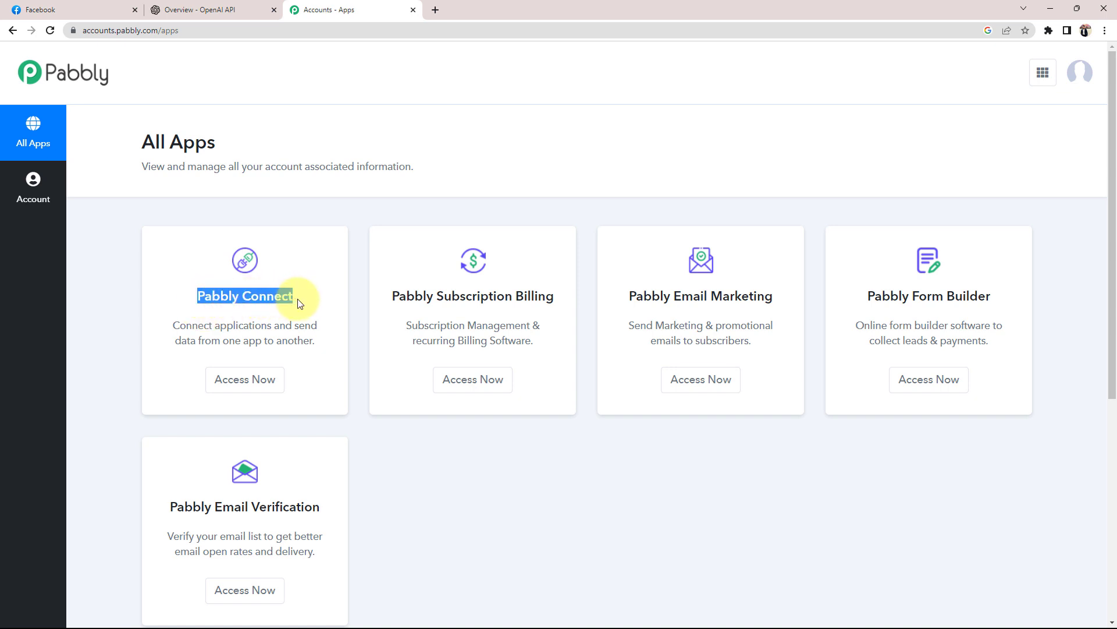
pyautogui.click(241, 385)
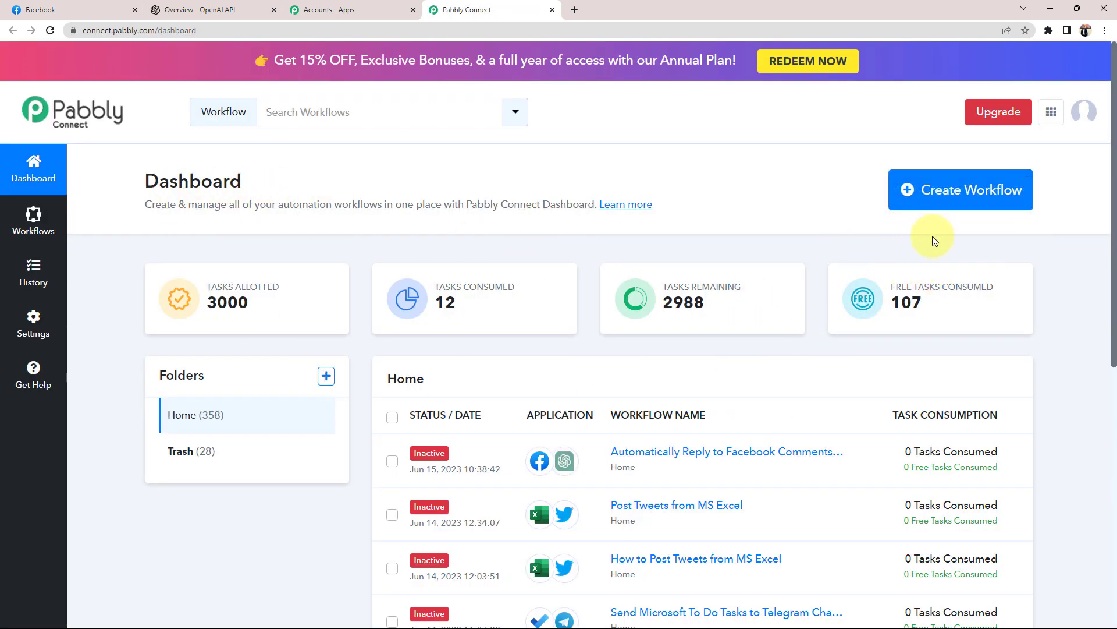
# Create a new workflow named "Reply to Facebook Comments Using ChatGPT"
pyautogui.click(935, 196)
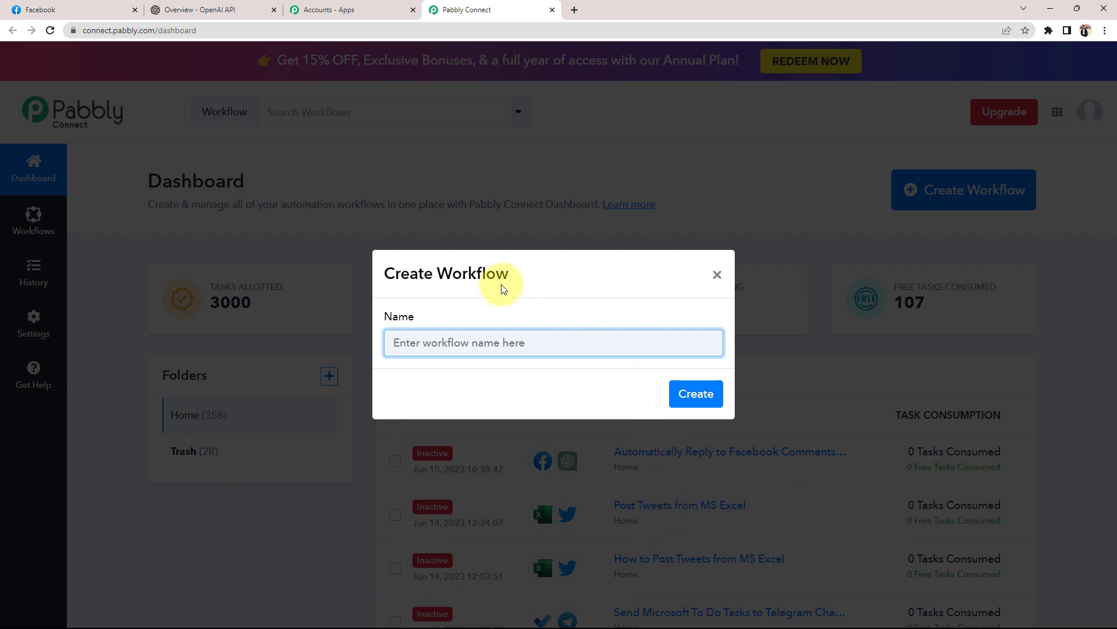
pyautogui.write('Reply to Facebook Comments Using ChatGPT')
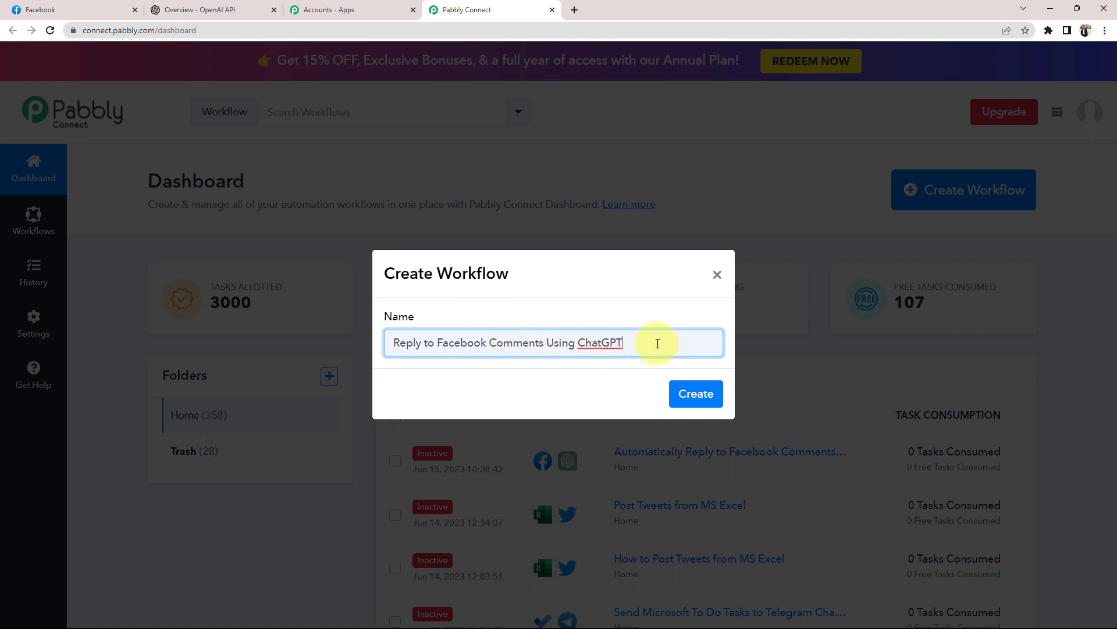
pyautogui.moveTo(658, 343); pyautogui.dragTo(399, 341)
pyautogui.click(658, 337)
pyautogui.click(694, 394)
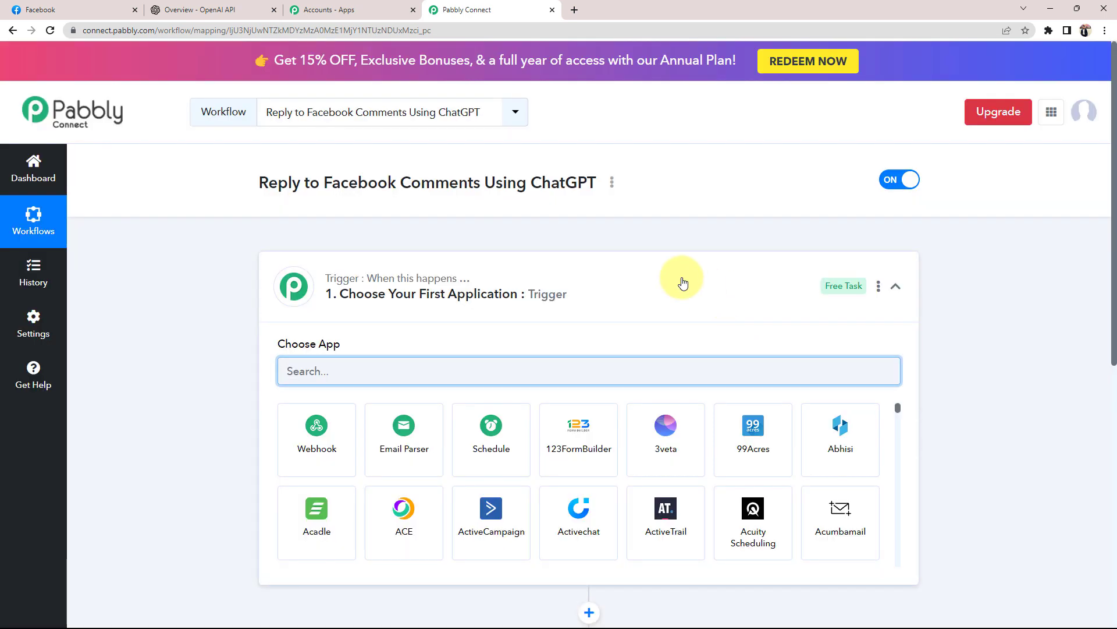
# Review the workflow's trigger and action blocks, the visitor comment on the Facebook page's acne post, and the OpenAI platform page
pyautogui.click(683, 283)
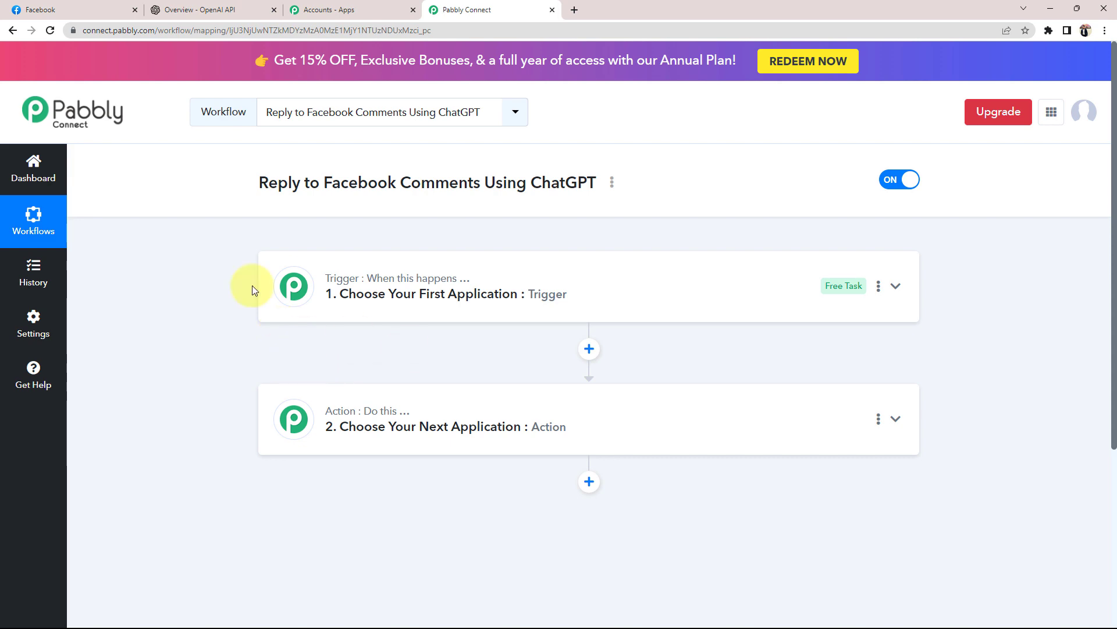
pyautogui.click(64, 10)
pyautogui.scroll(-8, 711, 411)
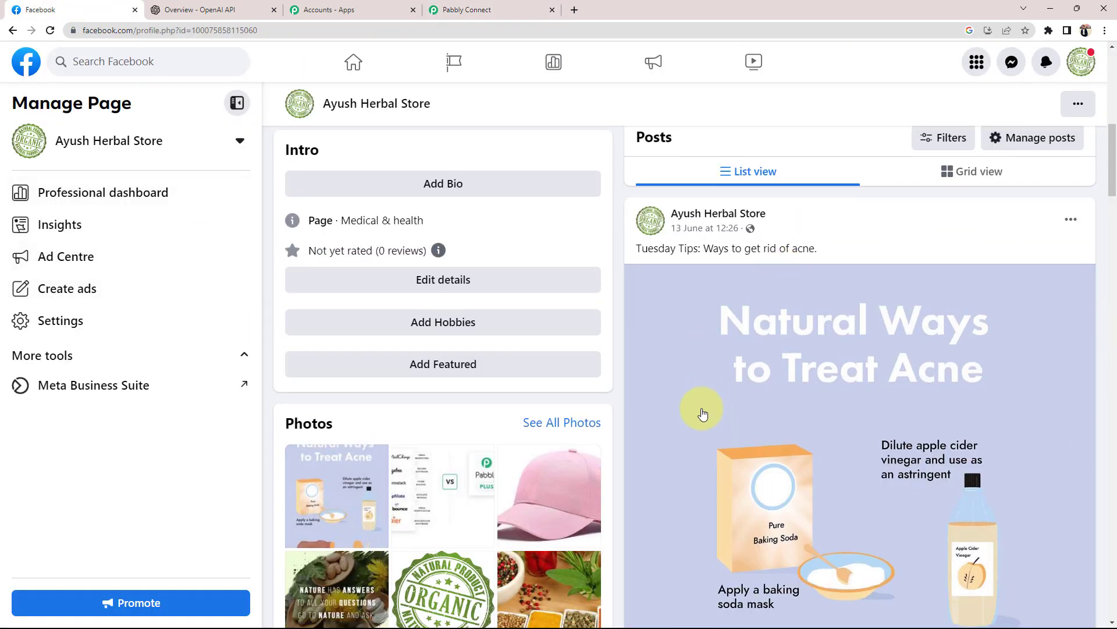
pyautogui.moveTo(688, 510)
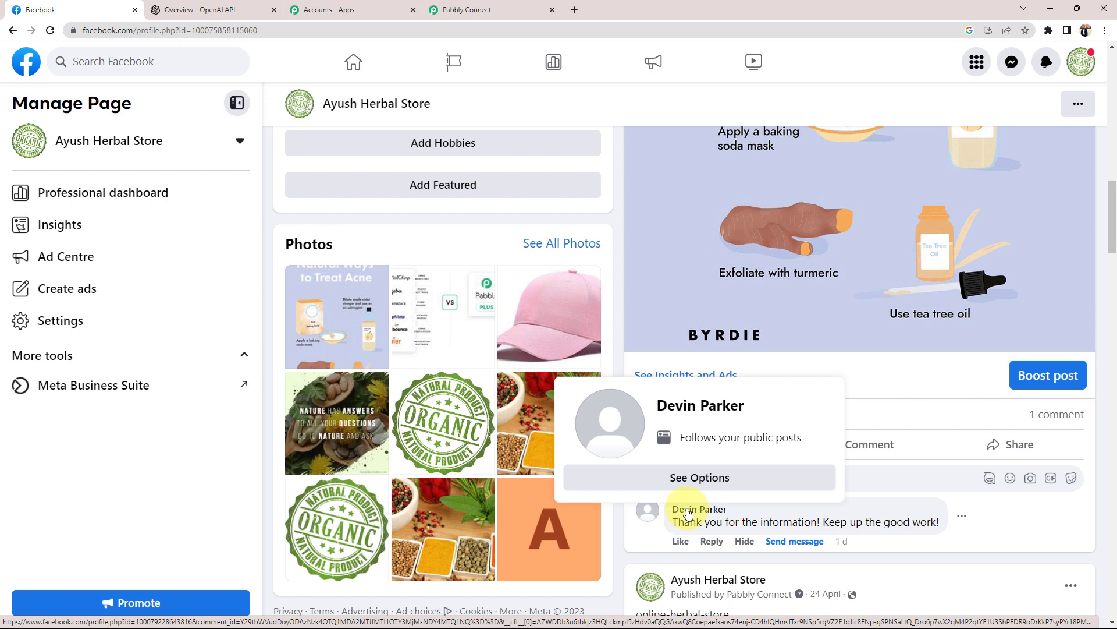
pyautogui.scroll(3, 418, 301)
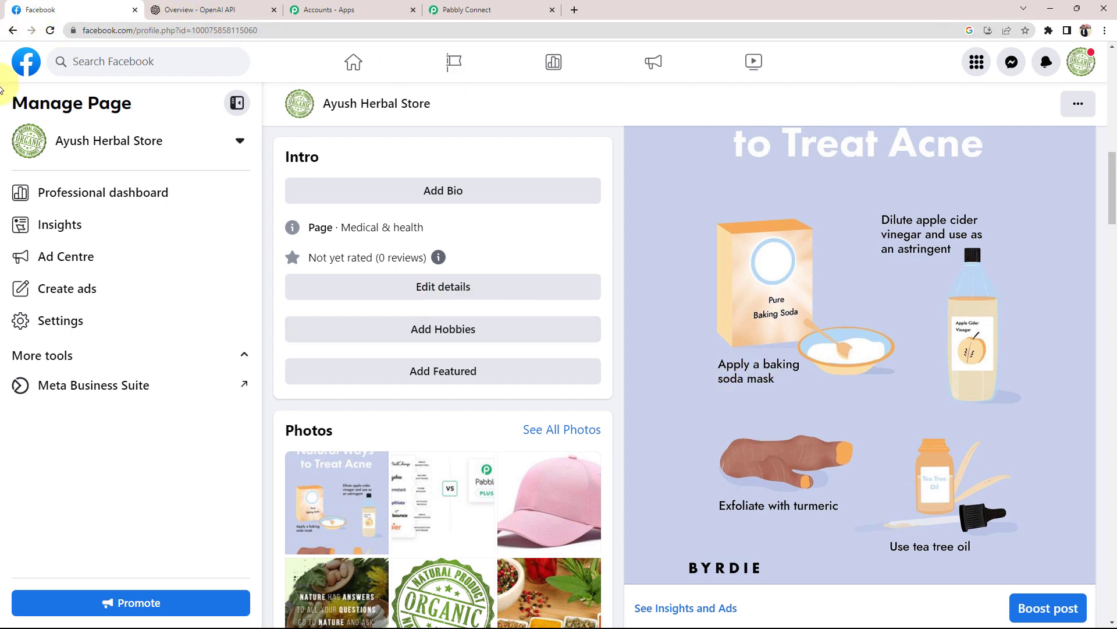
pyautogui.click(207, 7)
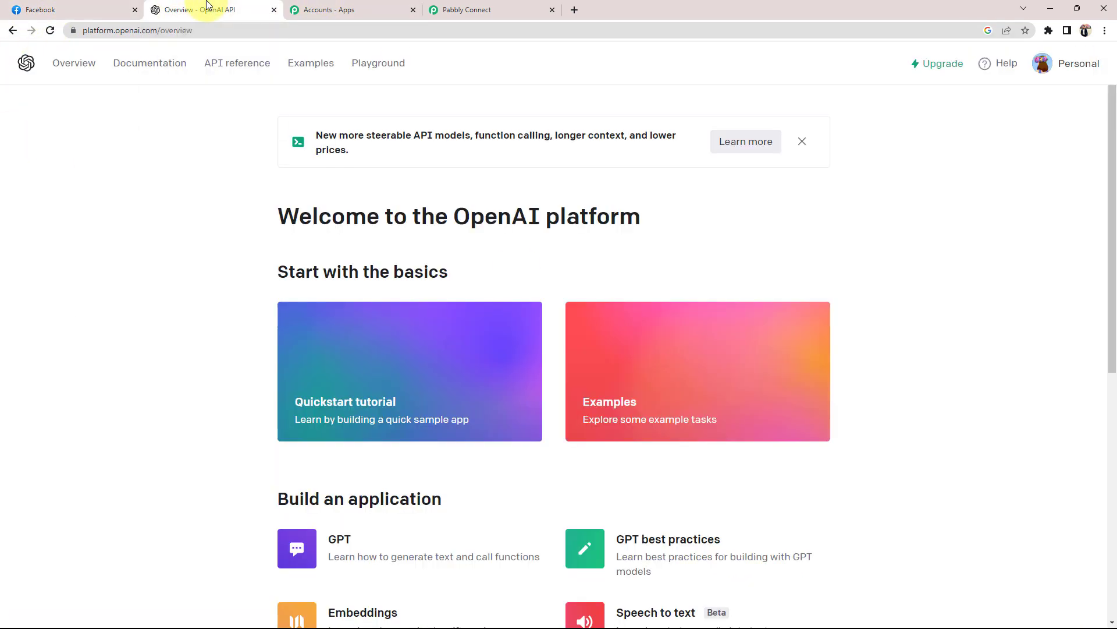
pyautogui.click(38, 7)
pyautogui.click(454, 9)
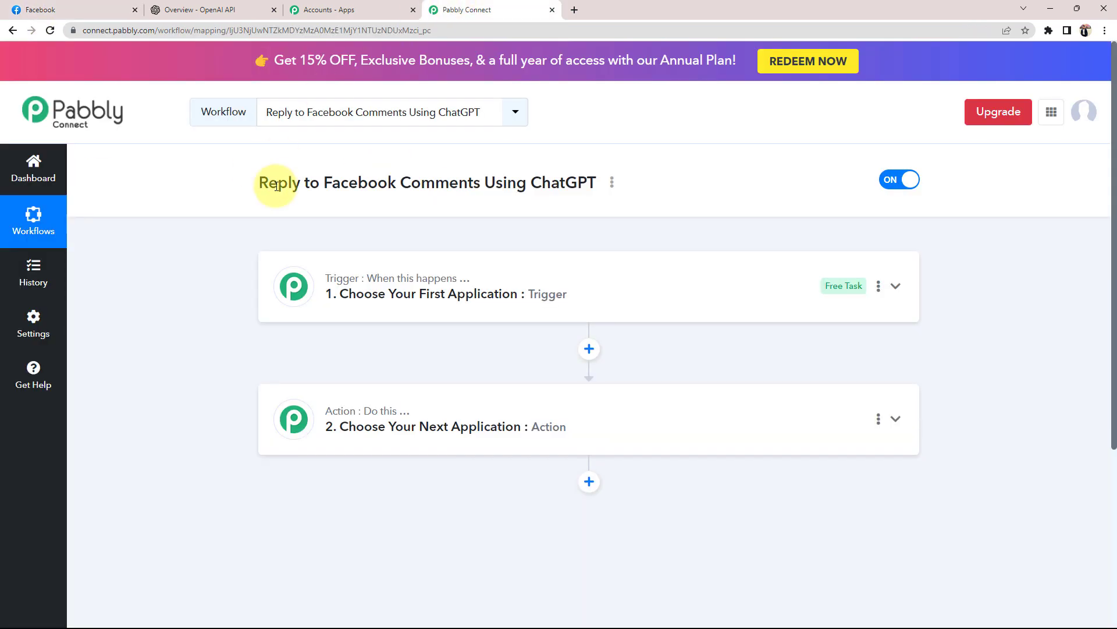
# Set the workflow's trigger app to Facebook Comments with New Comment as the trigger event
pyautogui.click(352, 367)
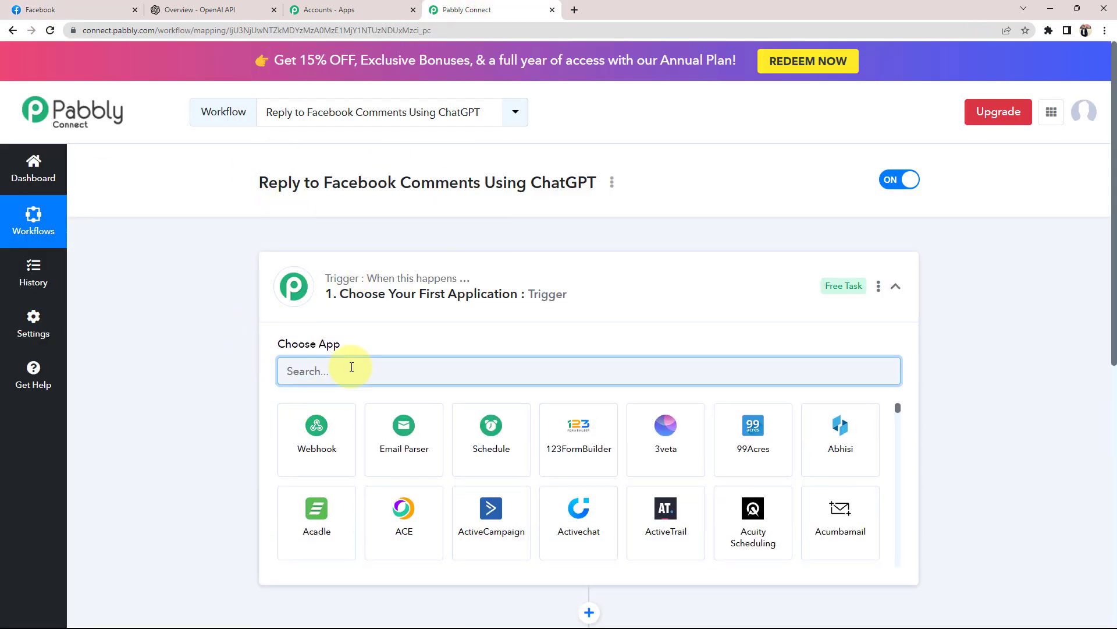
pyautogui.write('faceb')
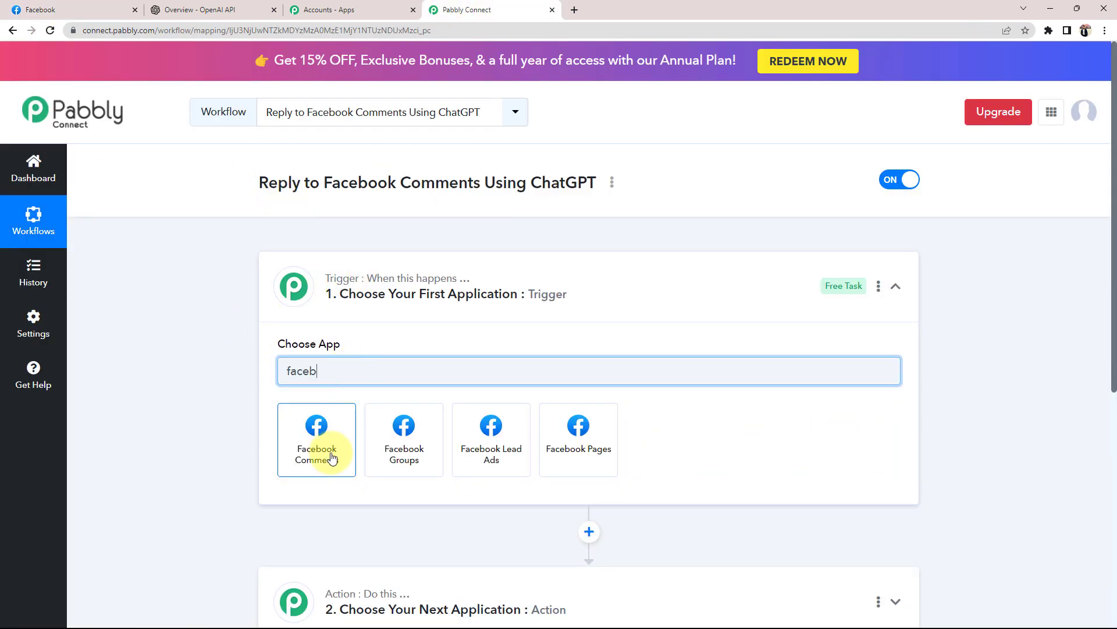
pyautogui.click(339, 422)
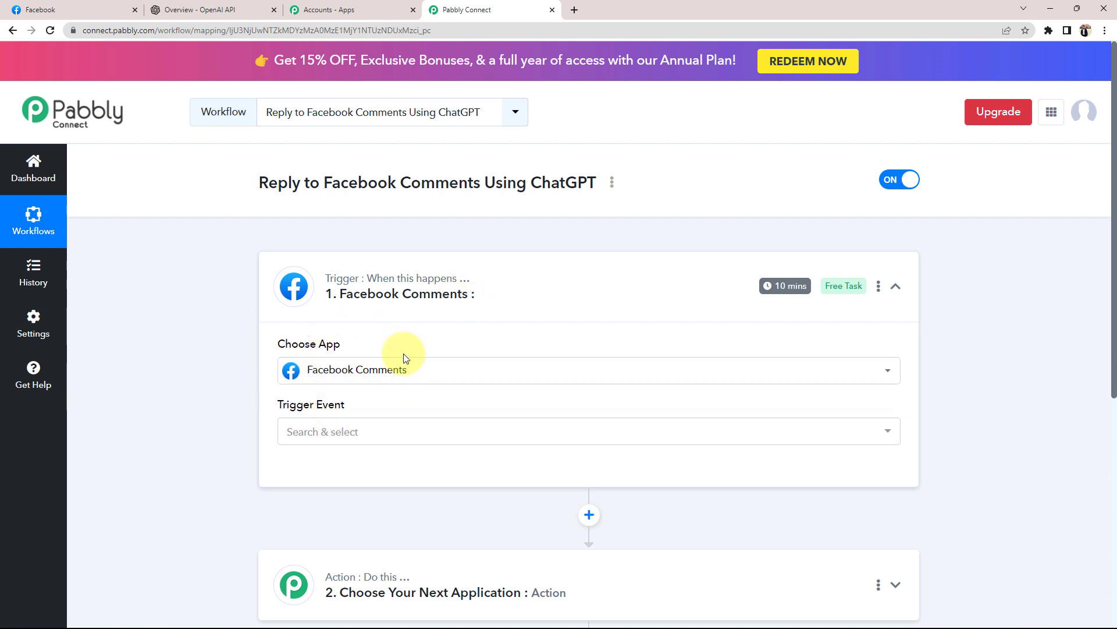
pyautogui.click(284, 430)
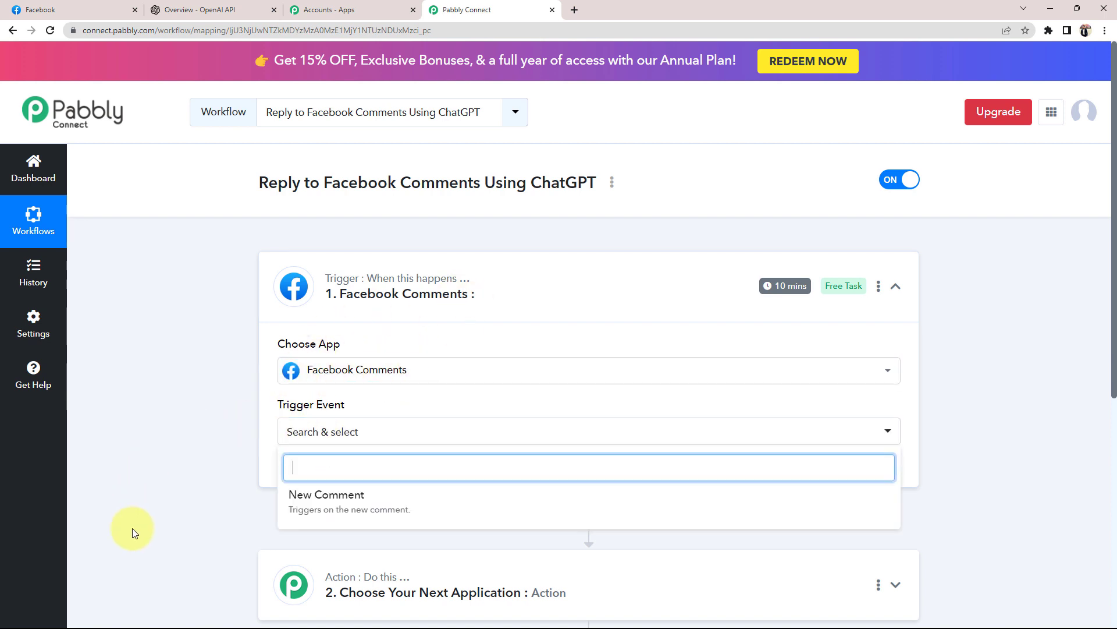
pyautogui.click(333, 503)
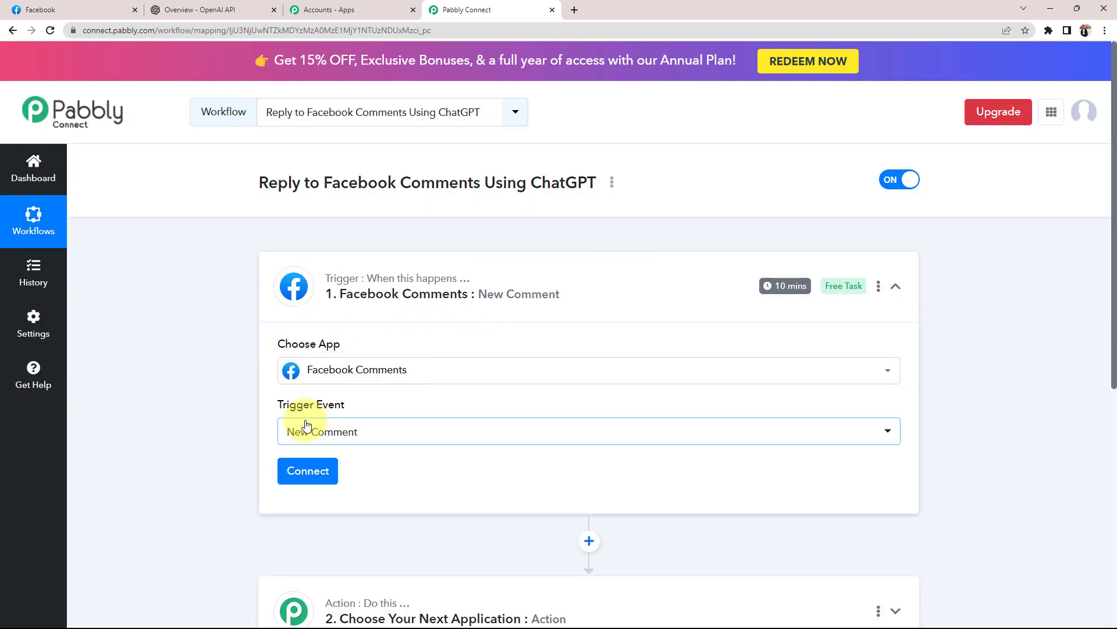
# Add a new Facebook Comments connection, switching to the personal Facebook account and continuing with its previously linked settings
pyautogui.click(311, 474)
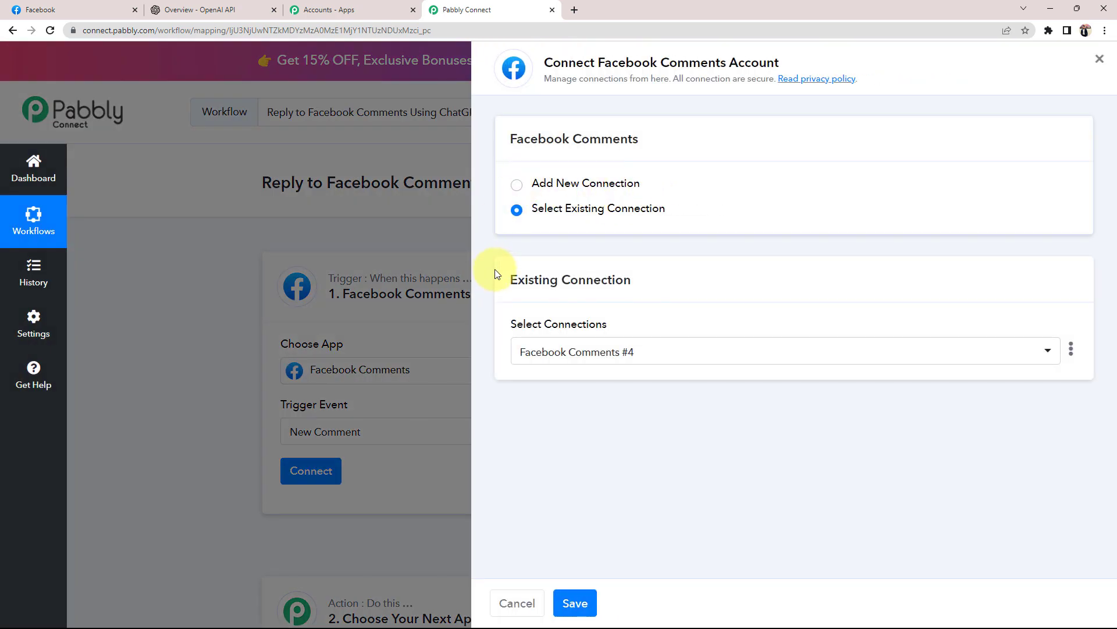
pyautogui.click(517, 185)
pyautogui.click(523, 338)
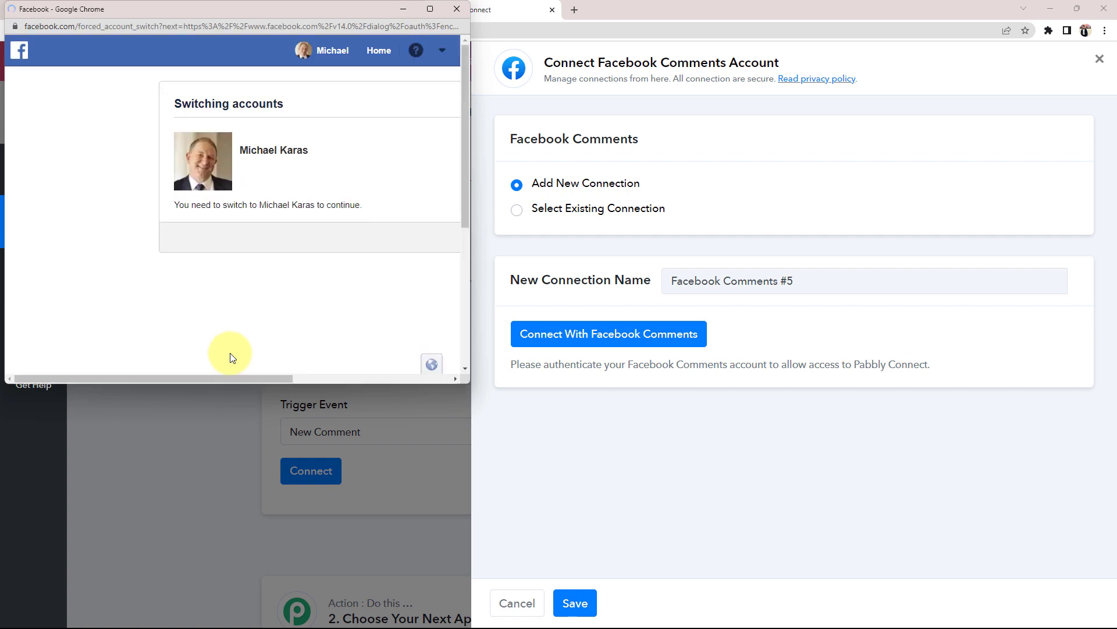
pyautogui.click(518, 239)
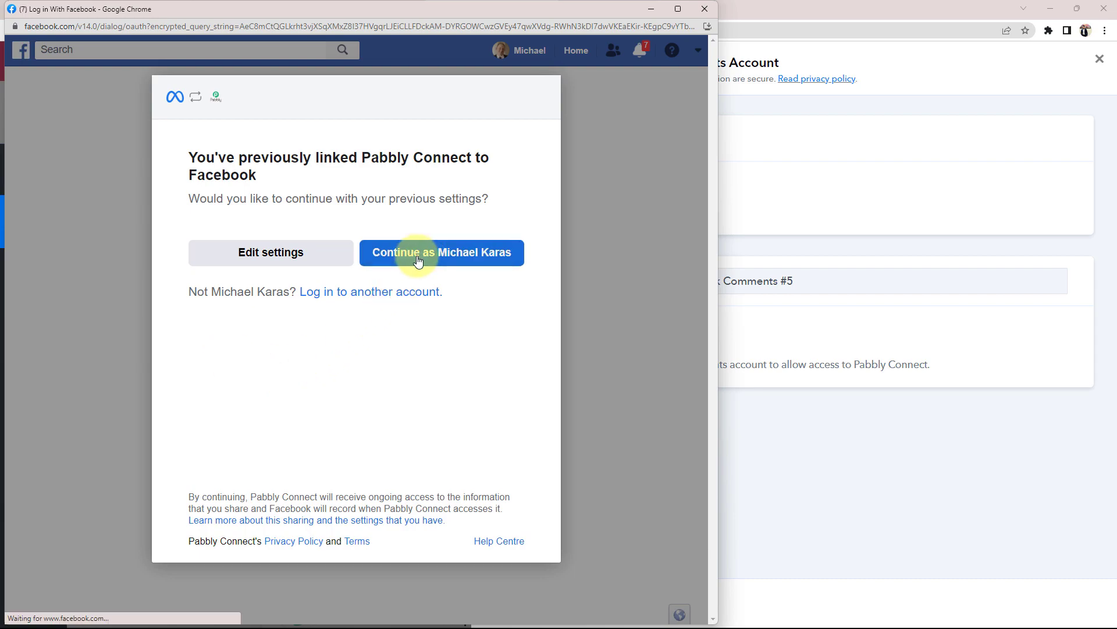
pyautogui.click(433, 251)
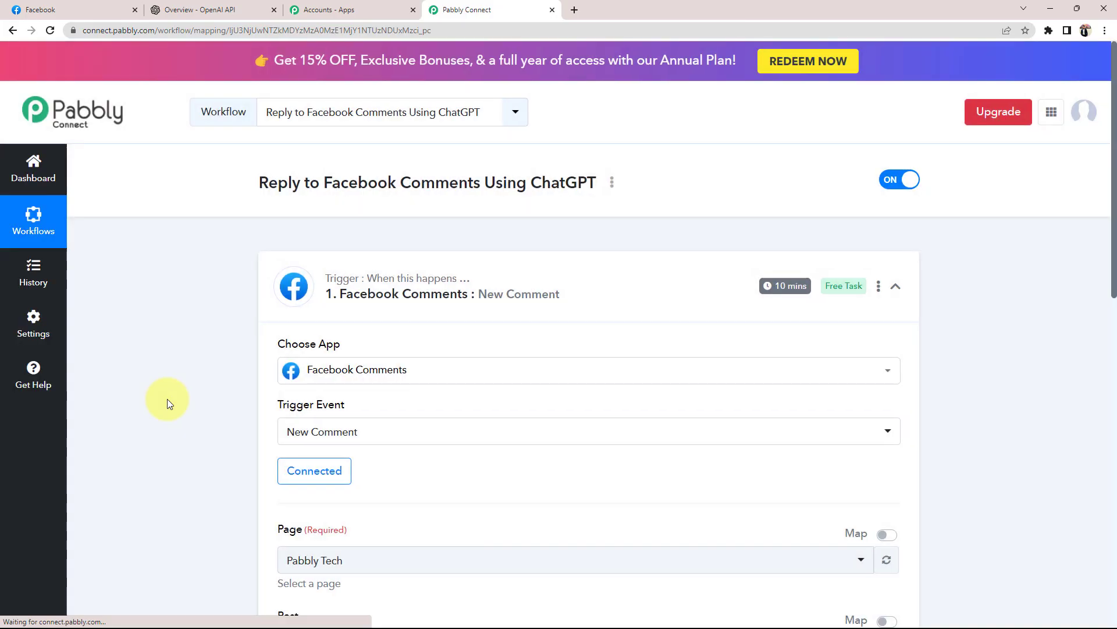
# Examine the trigger's required Page field, the Ayush Herbal Store Facebook page, and the comment on its acne tips post
pyautogui.scroll(-6, 166, 399)
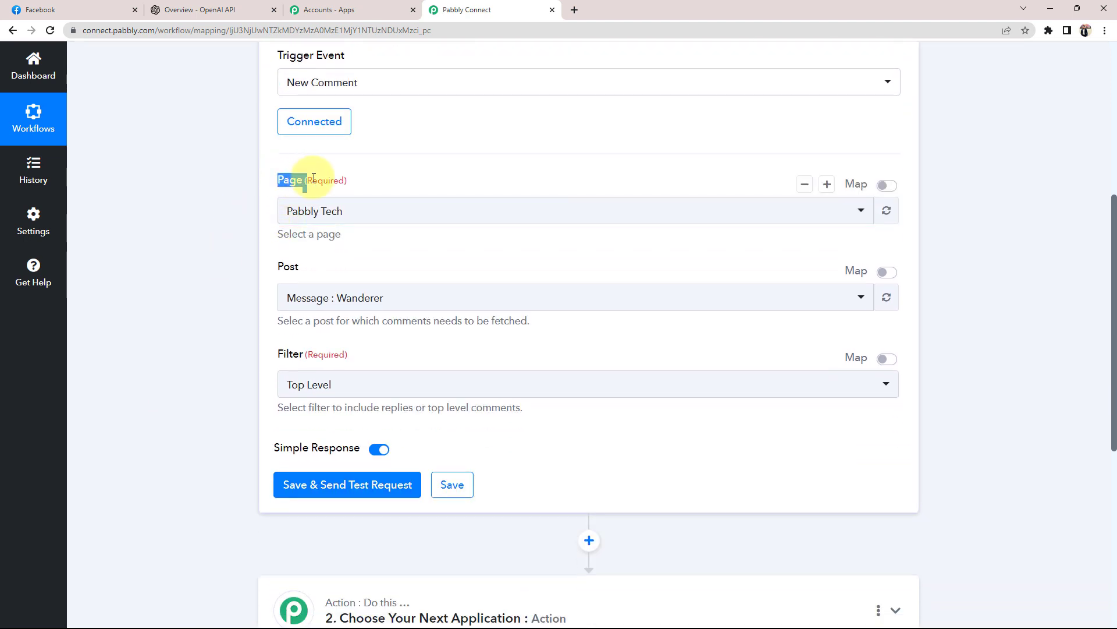
pyautogui.moveTo(313, 177); pyautogui.dragTo(357, 176)
pyautogui.click(111, 10)
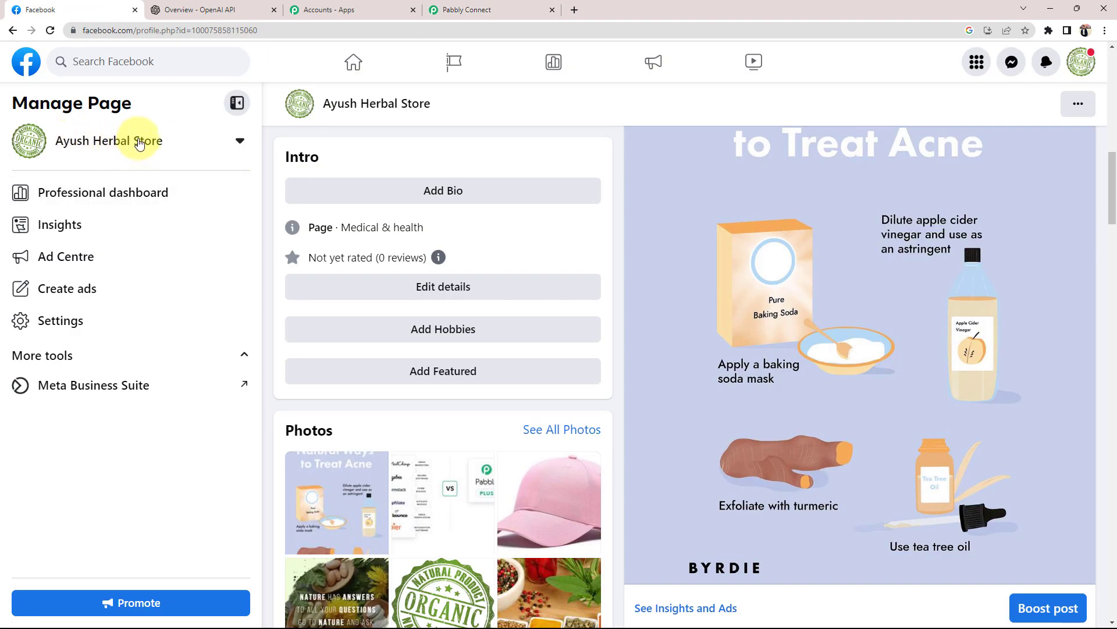
pyautogui.click(139, 142)
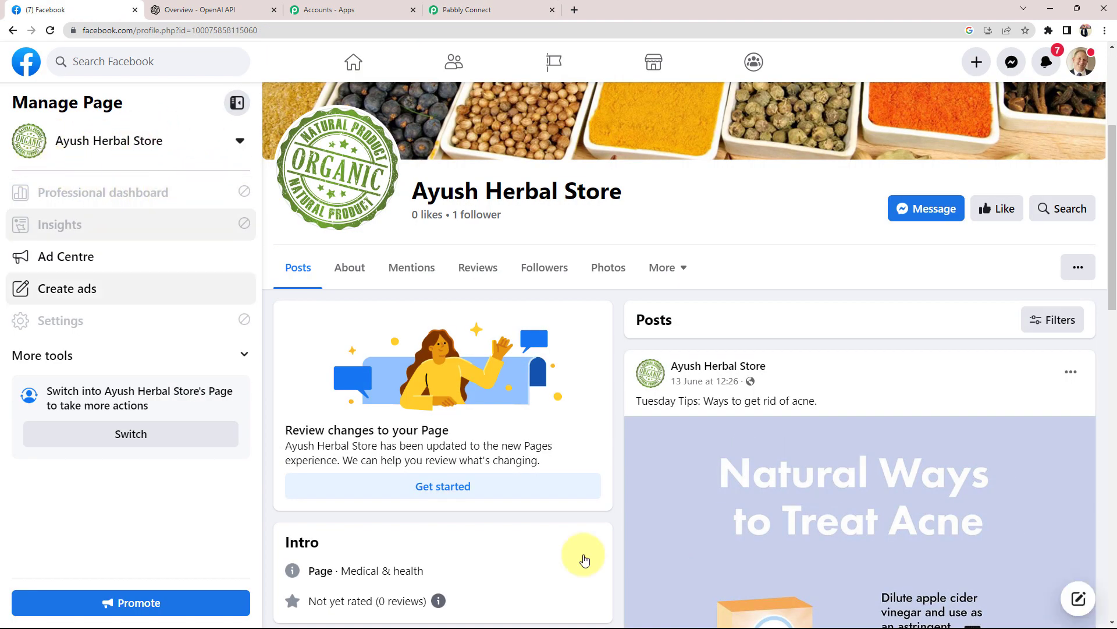
pyautogui.scroll(-6, 585, 560)
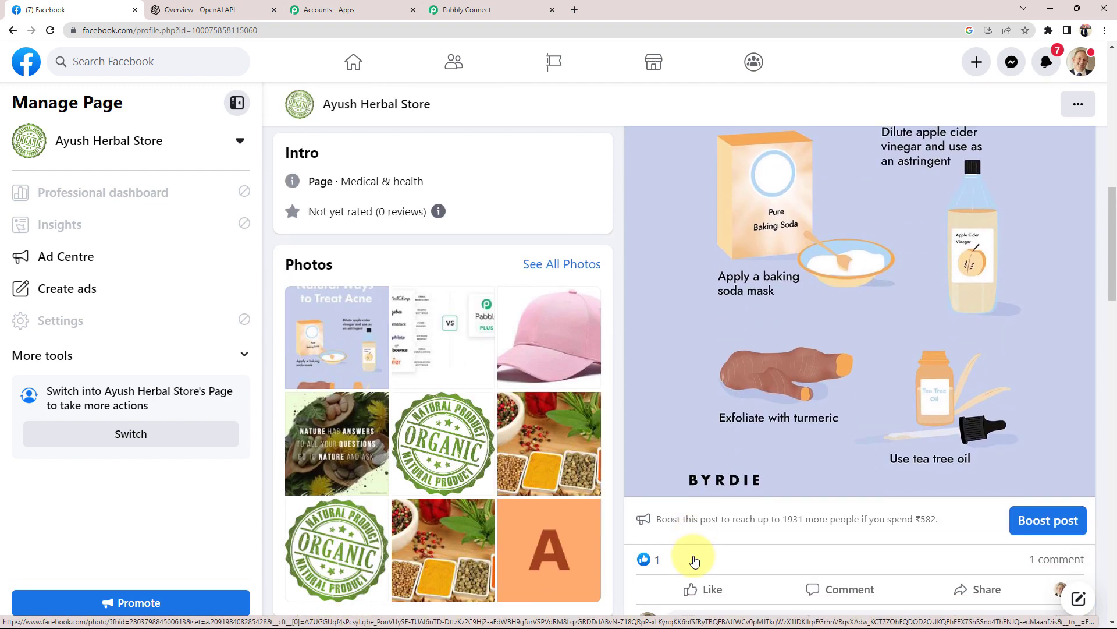
pyautogui.scroll(-1, 655, 518)
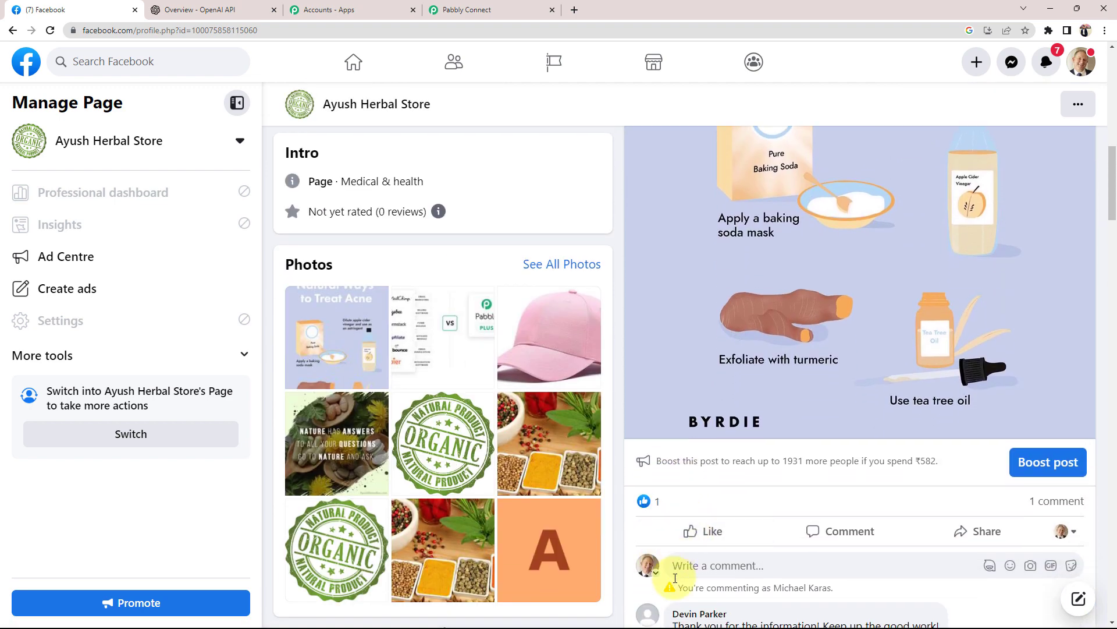
pyautogui.scroll(-2, 675, 577)
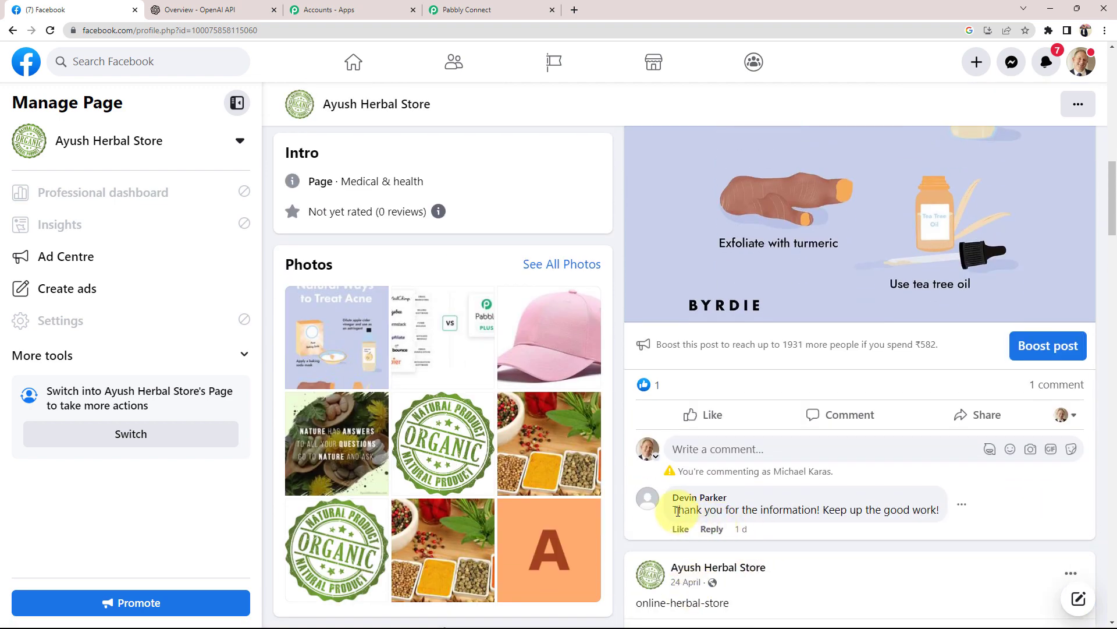
pyautogui.moveTo(681, 511); pyautogui.dragTo(908, 512)
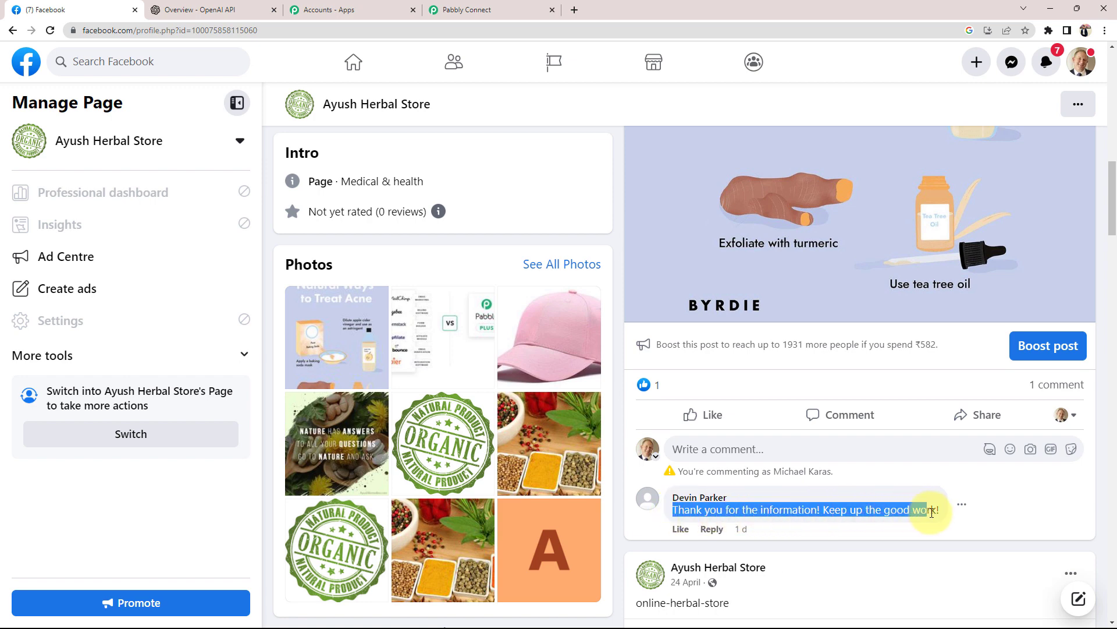
# Switch to Pabbly Connect and choose Ayush Herbal Store as the page for the New Comment trigger
pyautogui.click(886, 476)
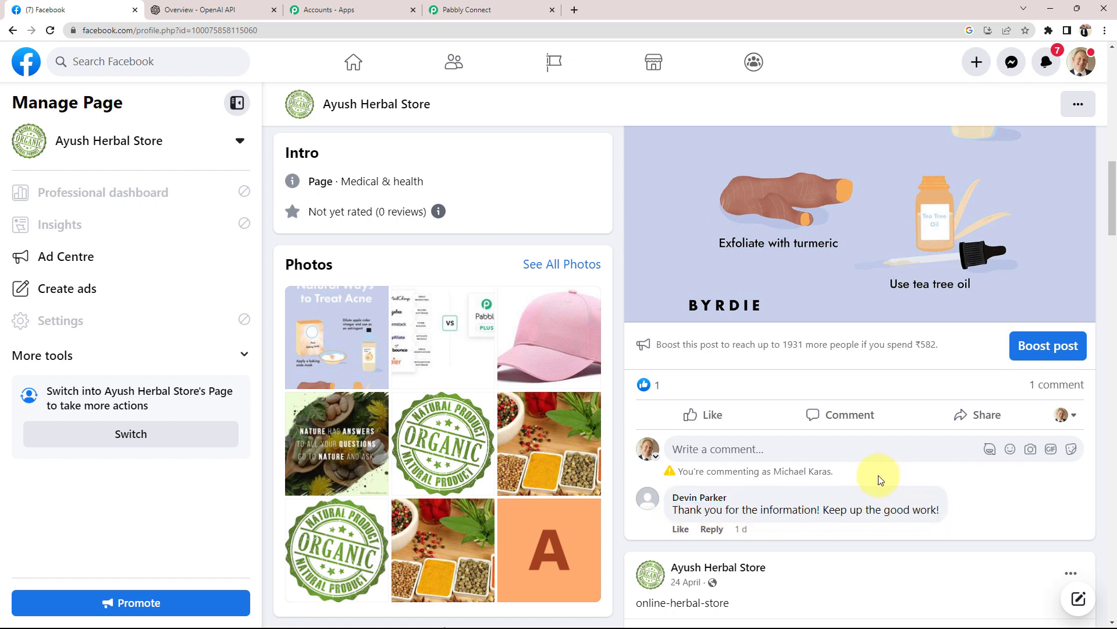
pyautogui.click(445, 9)
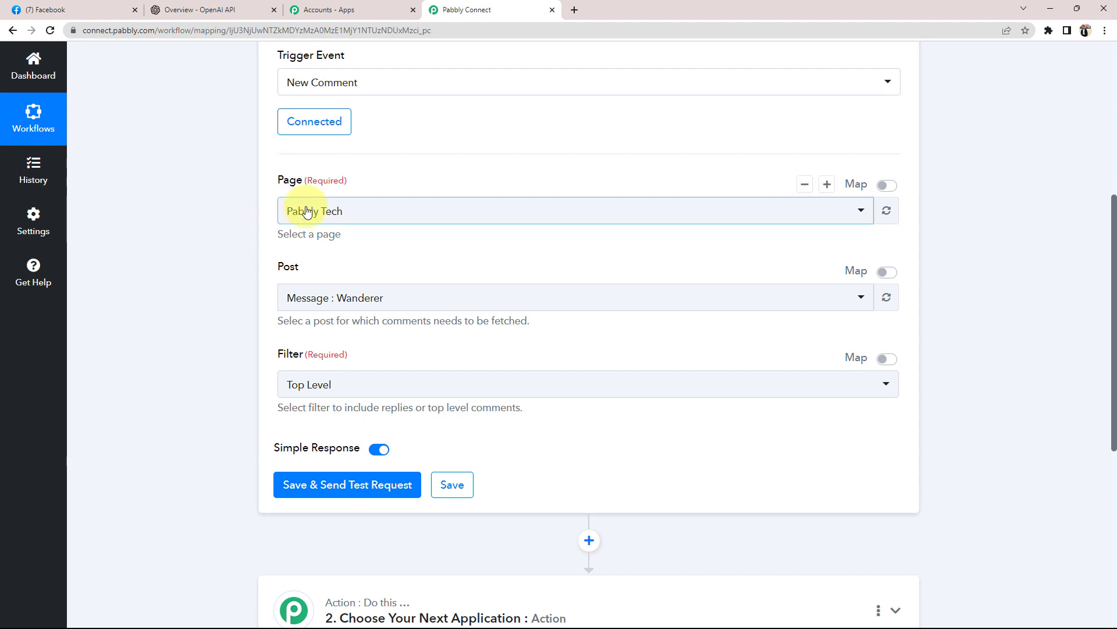
pyautogui.click(308, 212)
pyautogui.write('ayu')
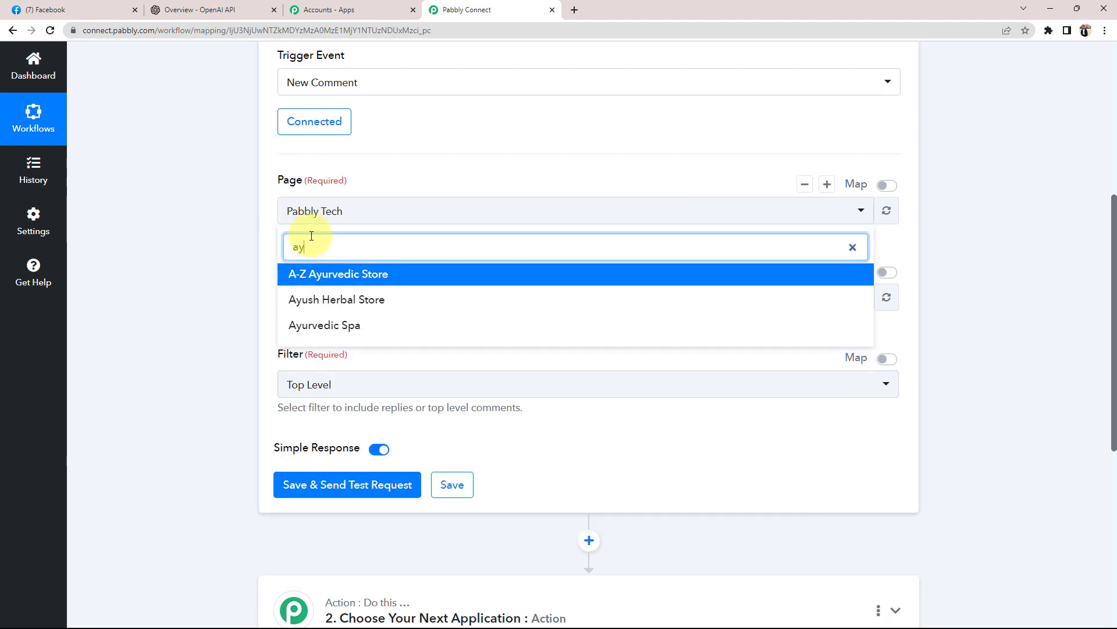
pyautogui.click(325, 298)
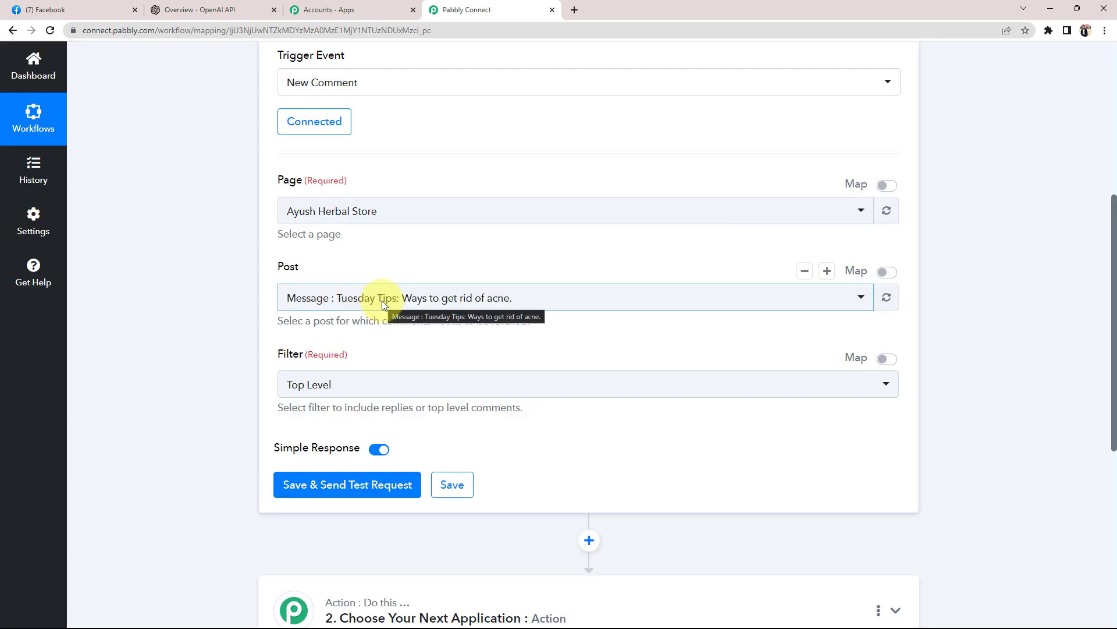
# Switch to the Facebook page and examine the caption, image and comment count of the acne tips post
pyautogui.click(87, 10)
pyautogui.scroll(5, 1027, 563)
pyautogui.scroll(2, 1013, 541)
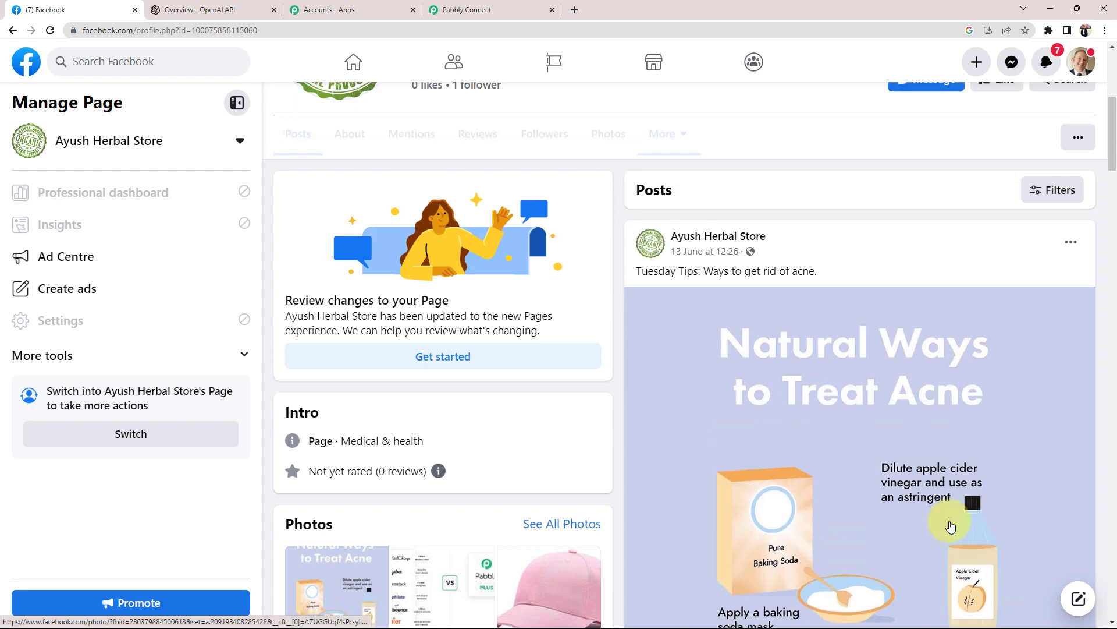
pyautogui.moveTo(713, 286); pyautogui.dragTo(833, 287)
pyautogui.click(833, 287)
pyautogui.scroll(-1, 728, 399)
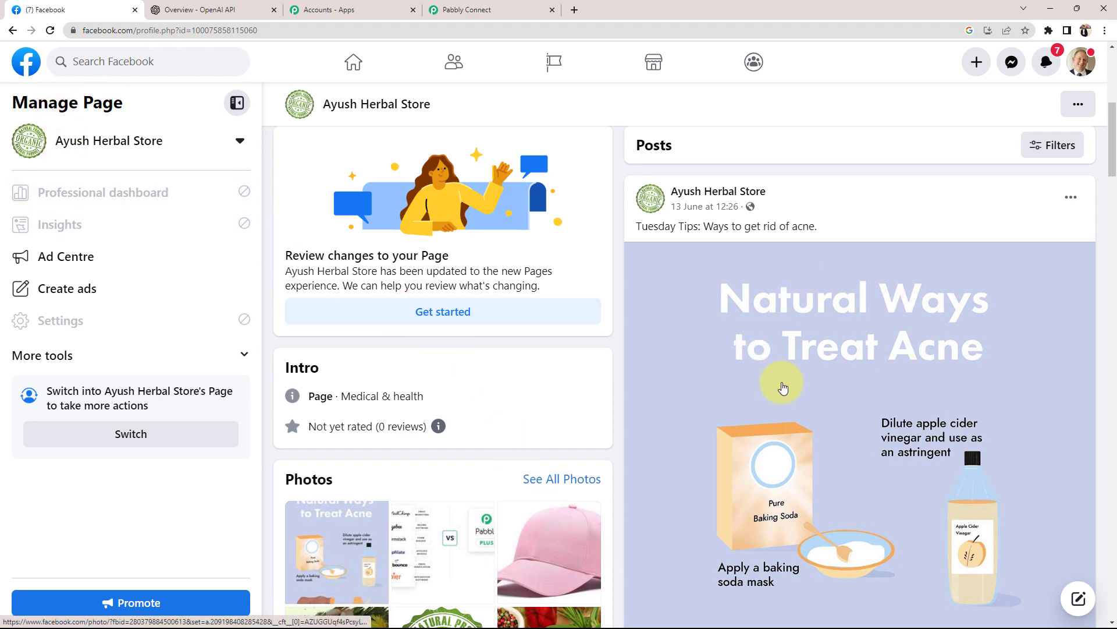
pyautogui.scroll(-3, 783, 387)
pyautogui.scroll(-2, 782, 387)
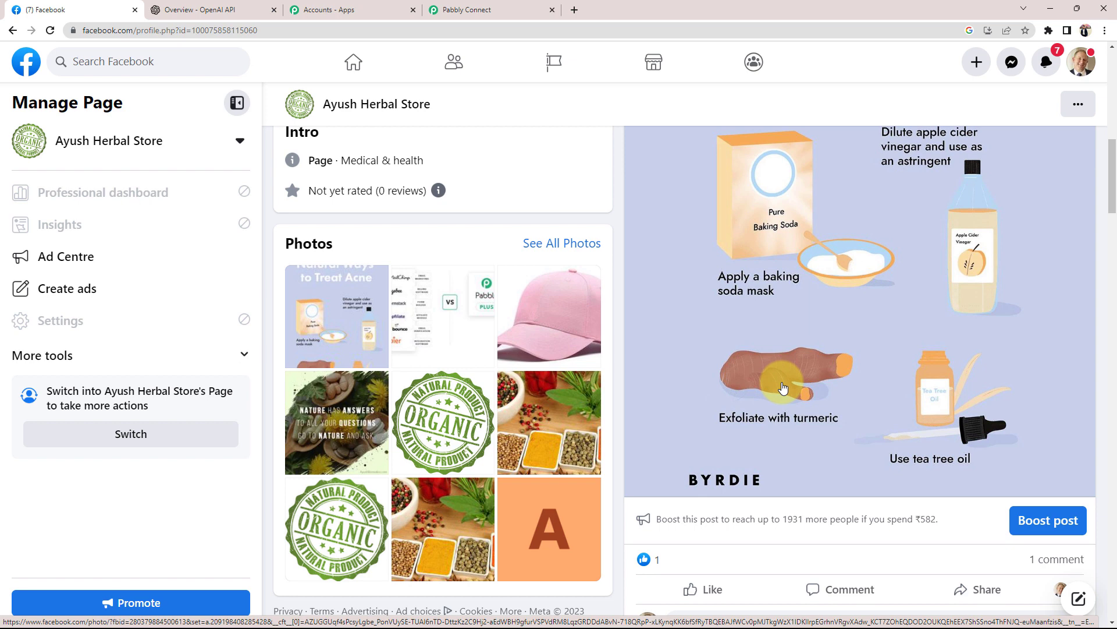
# In Pabbly Connect, choose the post "Tuesday Tips: Ways to get rid of acne." and set the trigger's filter to Top Level
pyautogui.click(481, 8)
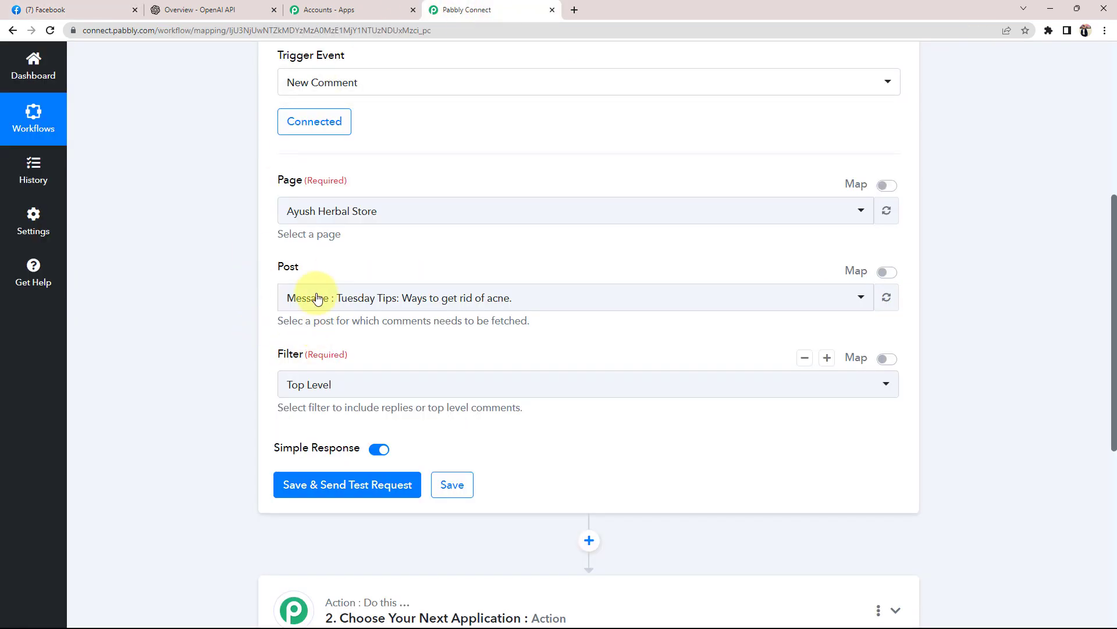
pyautogui.click(318, 299)
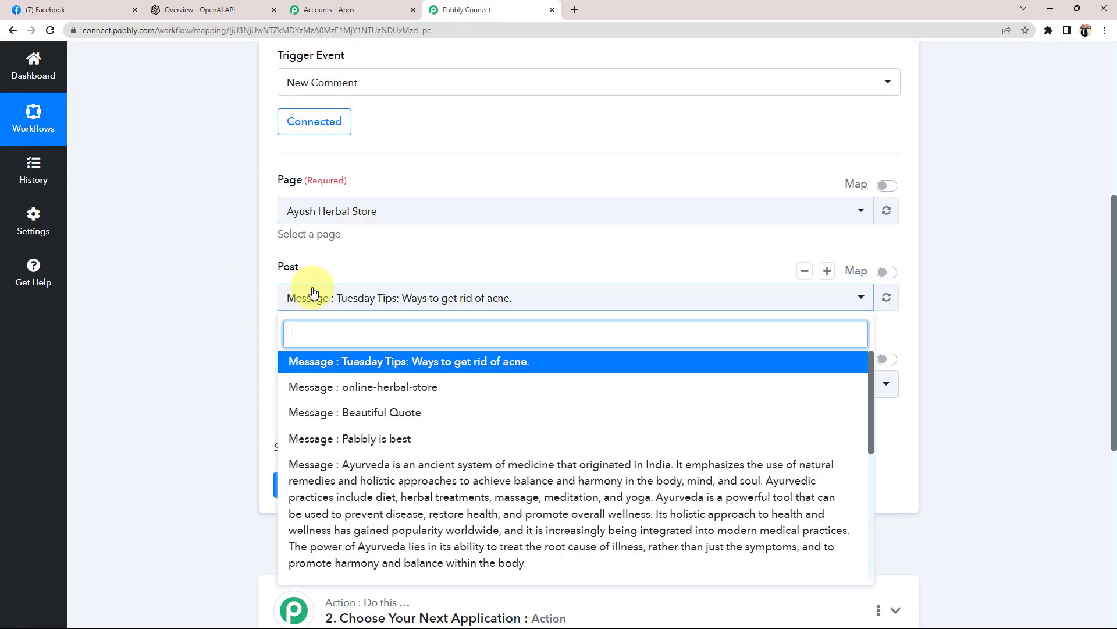
pyautogui.click(488, 364)
pyautogui.click(365, 310)
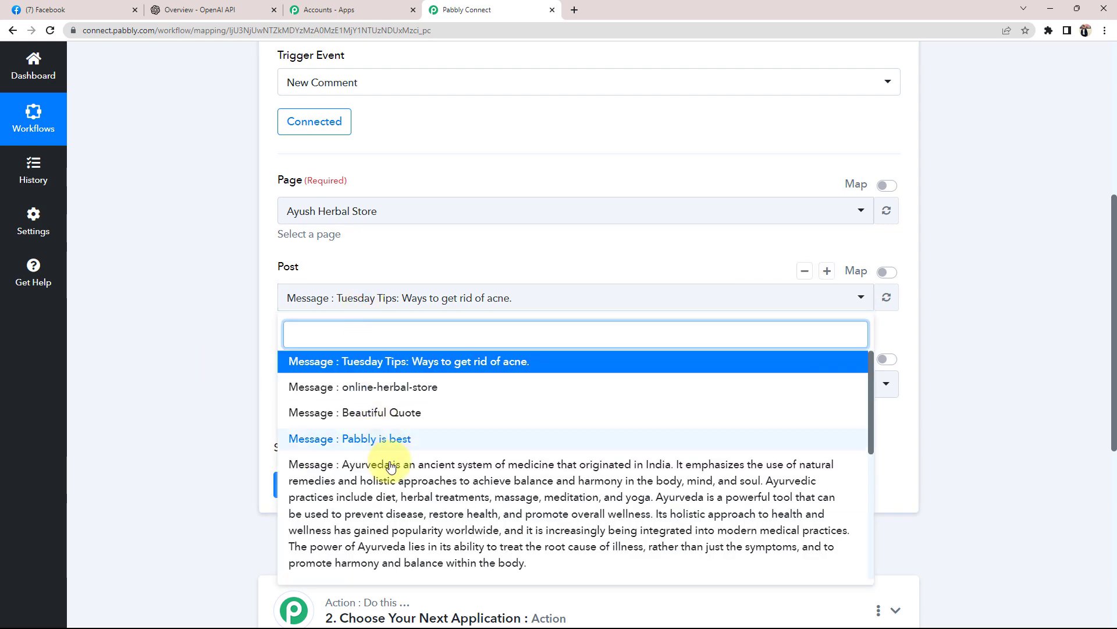
pyautogui.scroll(-1, 399, 513)
pyautogui.scroll(1, 398, 513)
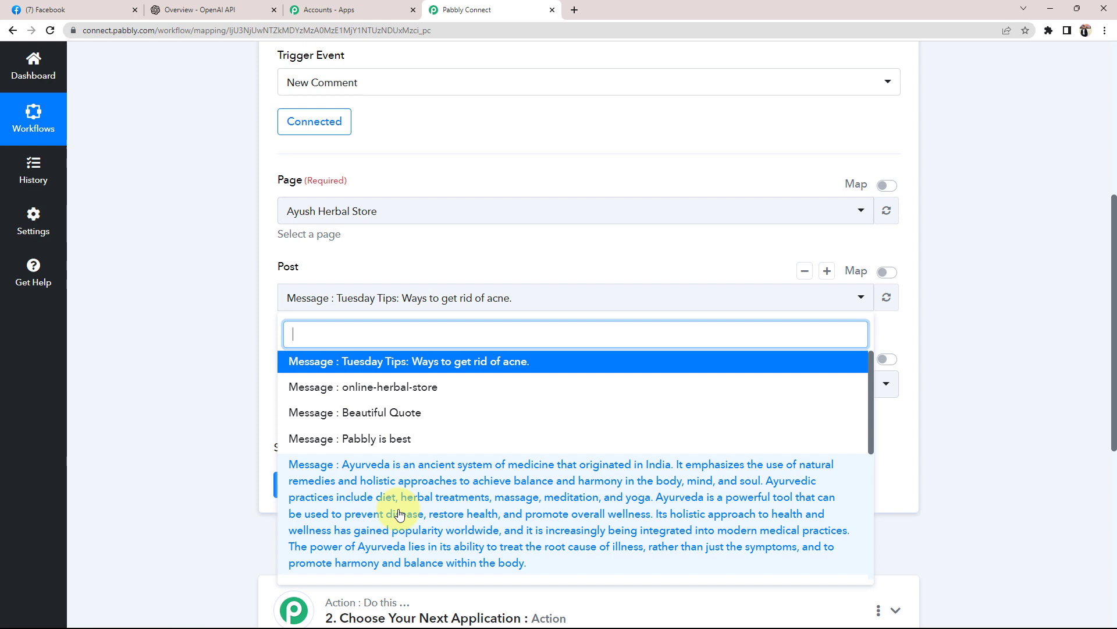
pyautogui.scroll(-2, 398, 513)
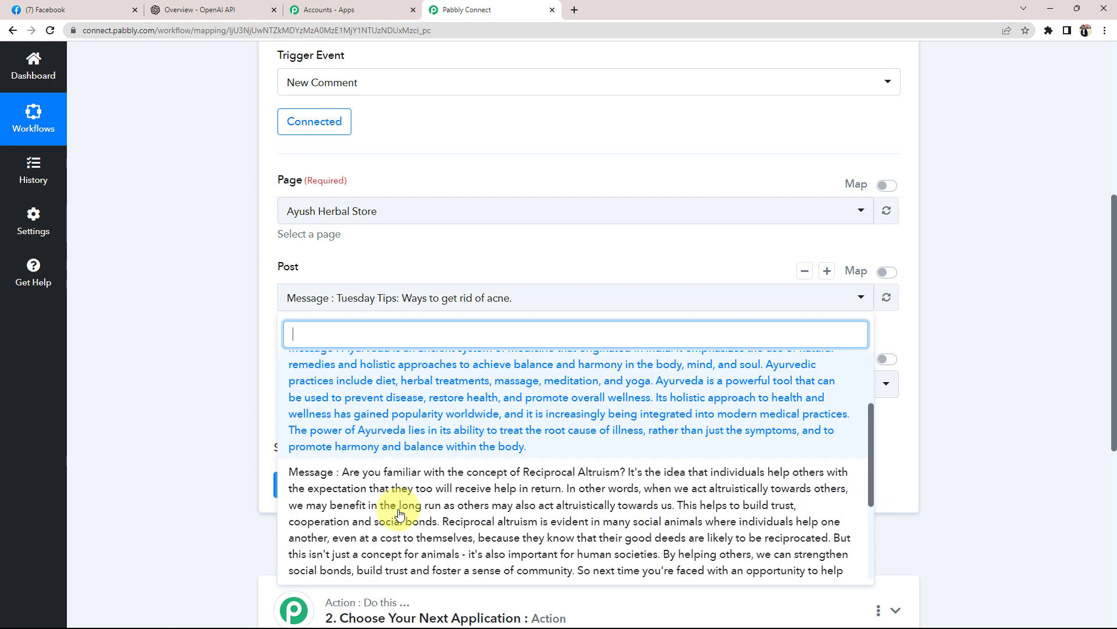
pyautogui.scroll(2, 399, 513)
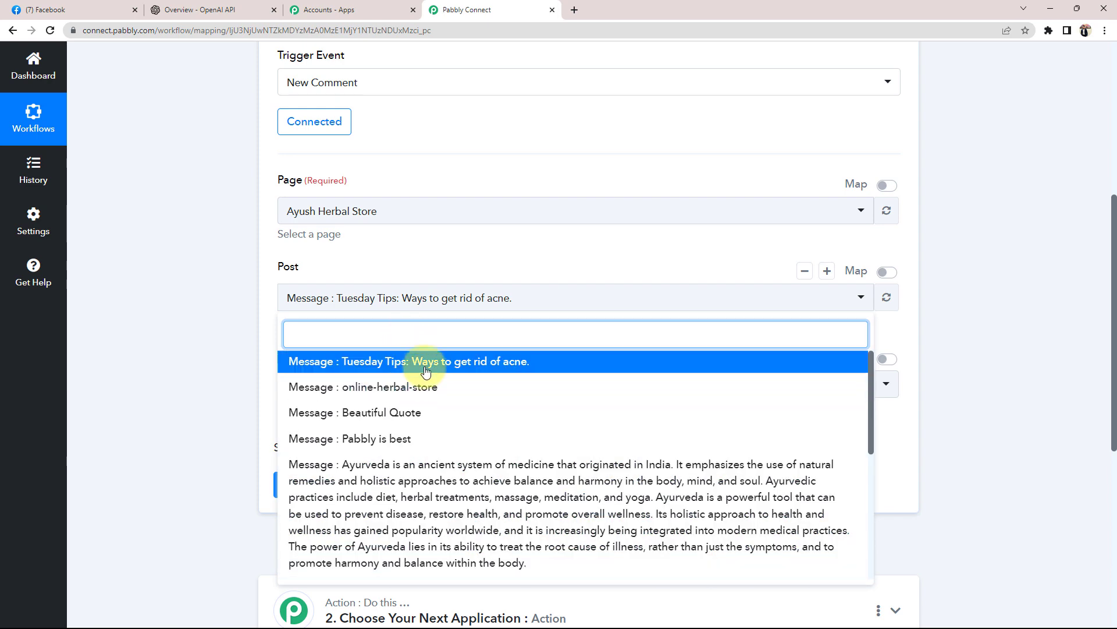
pyautogui.click(407, 361)
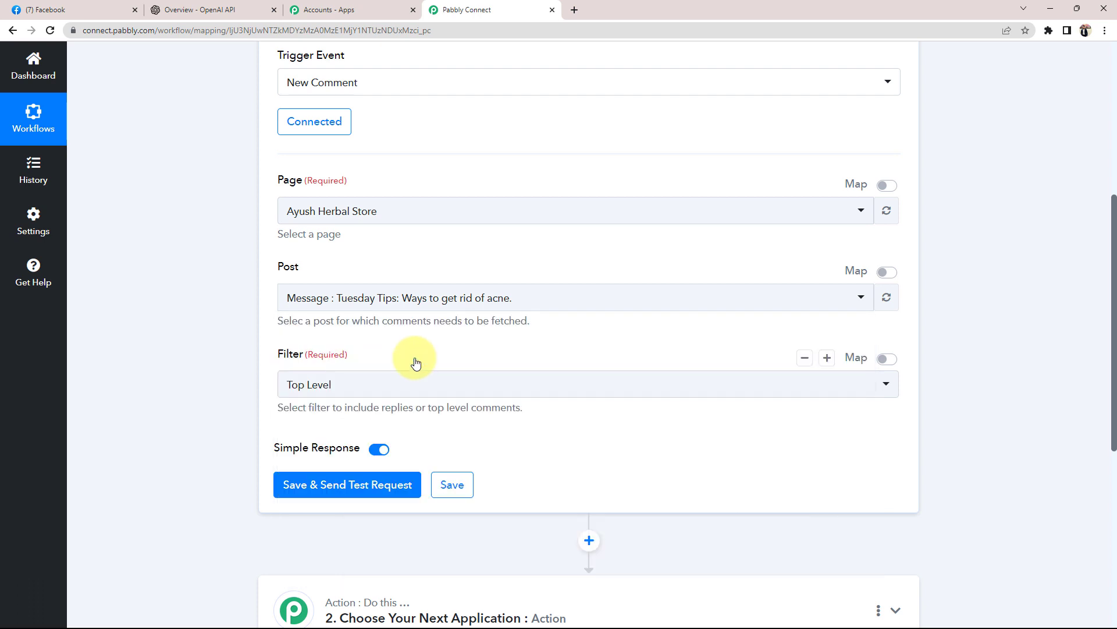
pyautogui.click(299, 384)
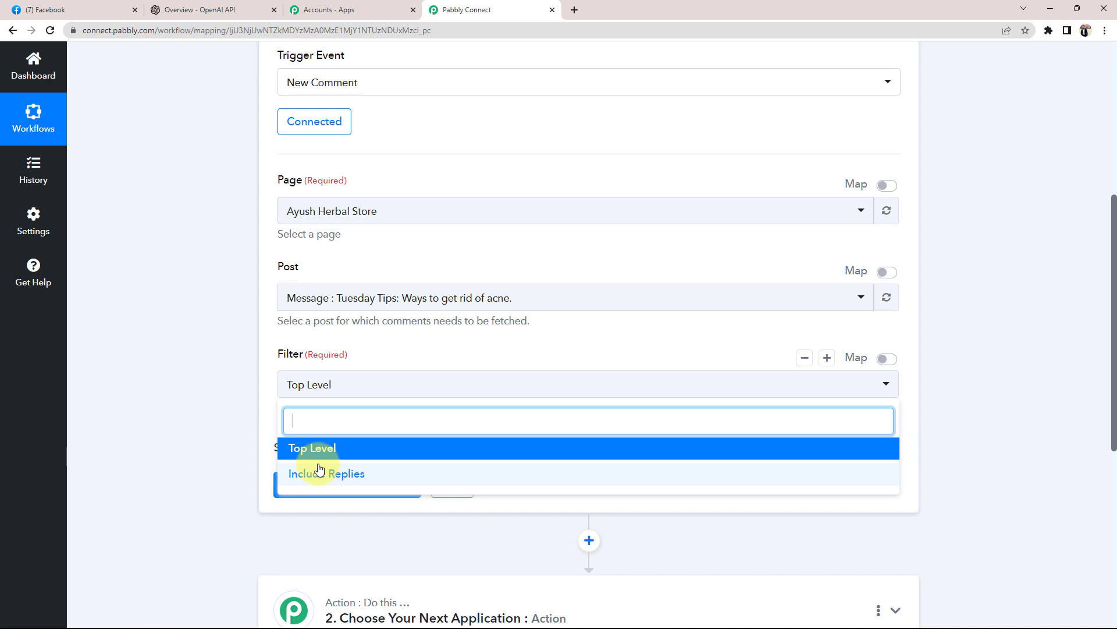
pyautogui.click(291, 459)
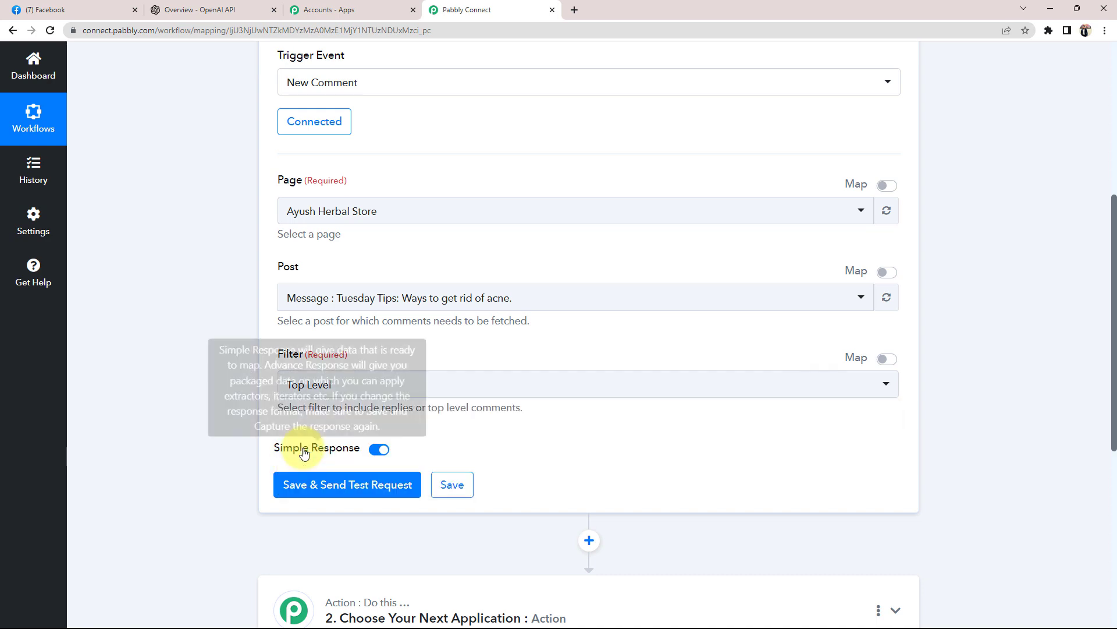
# Switch to the Facebook page and examine the visitor's top-level comment under the acne tips post
pyautogui.click(45, 4)
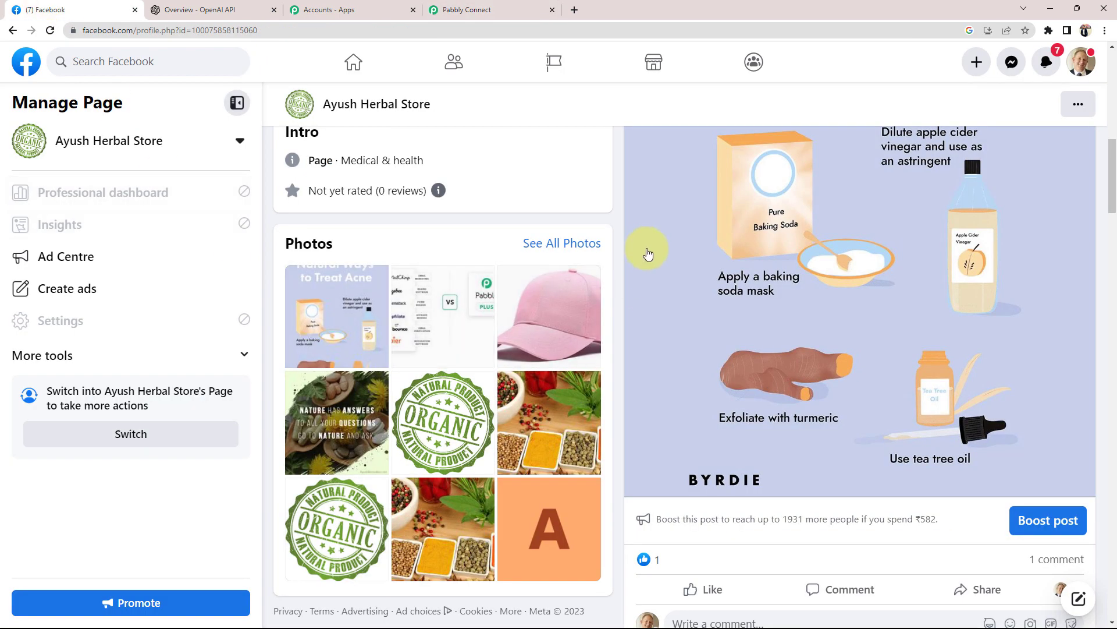
pyautogui.scroll(5, 646, 250)
pyautogui.scroll(-1, 707, 328)
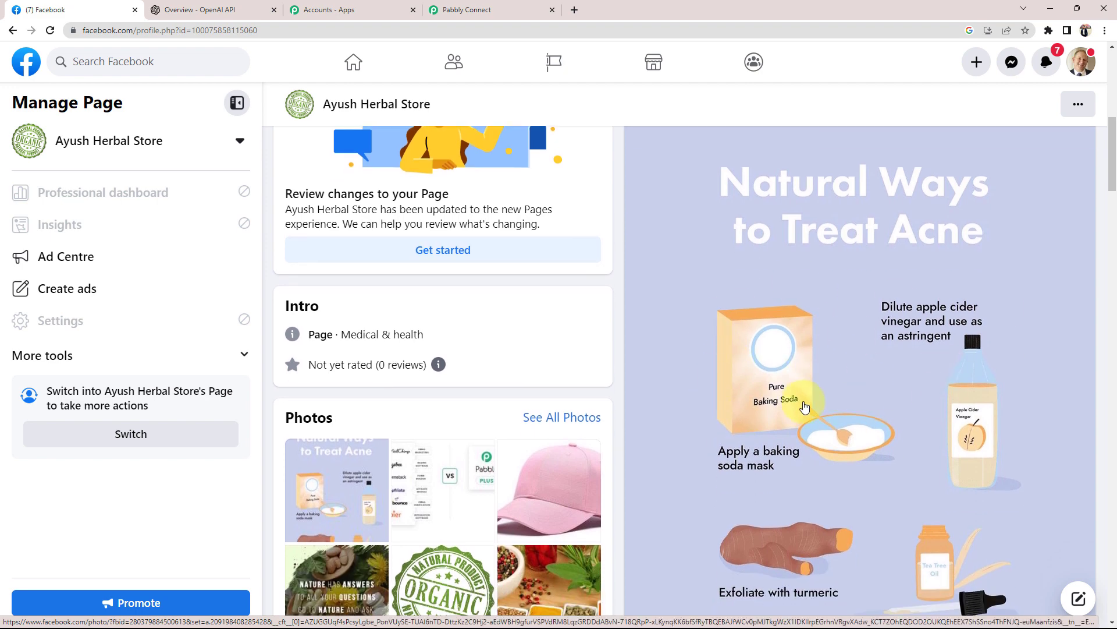
pyautogui.scroll(-3, 722, 387)
pyautogui.scroll(-2, 669, 564)
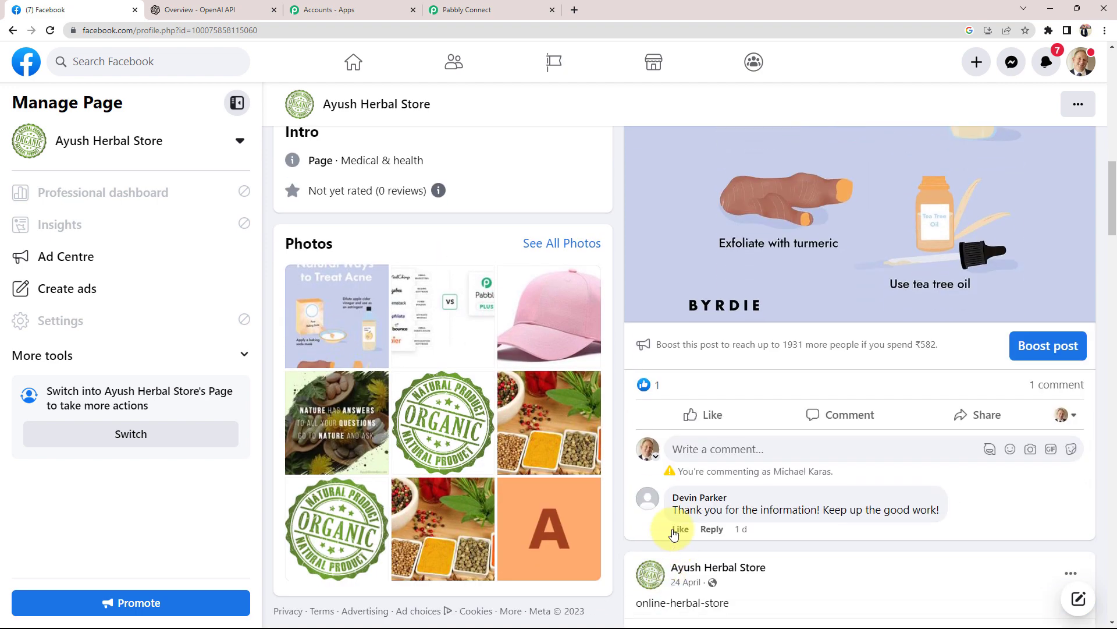
pyautogui.moveTo(677, 511); pyautogui.dragTo(938, 510)
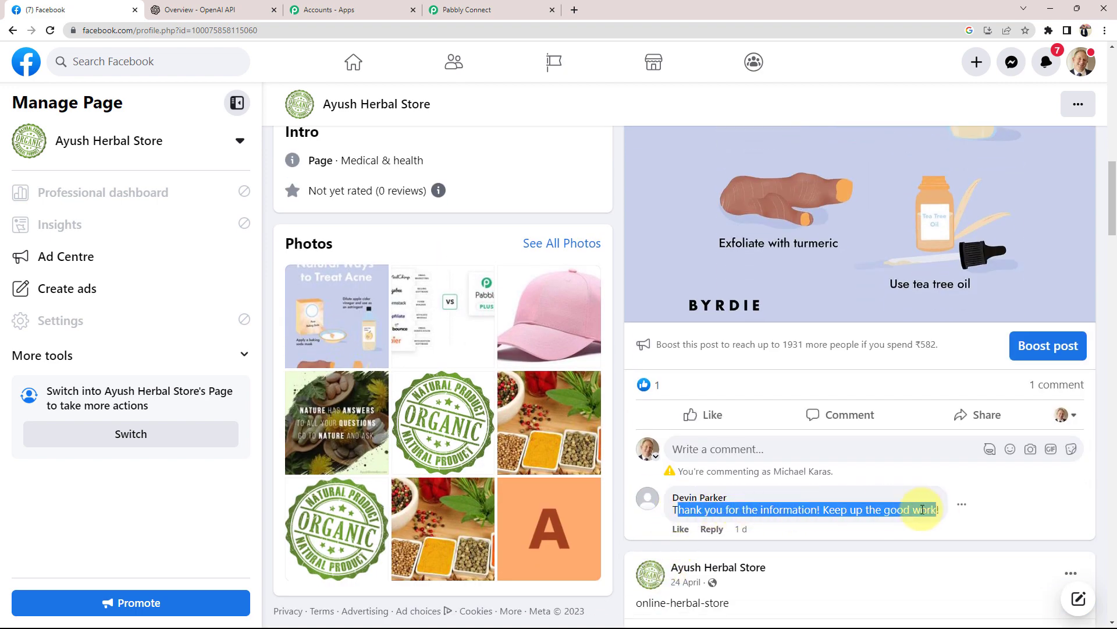
# Return to Pabbly Connect, save the trigger settings and send a test request to fetch the comment
pyautogui.click(483, 9)
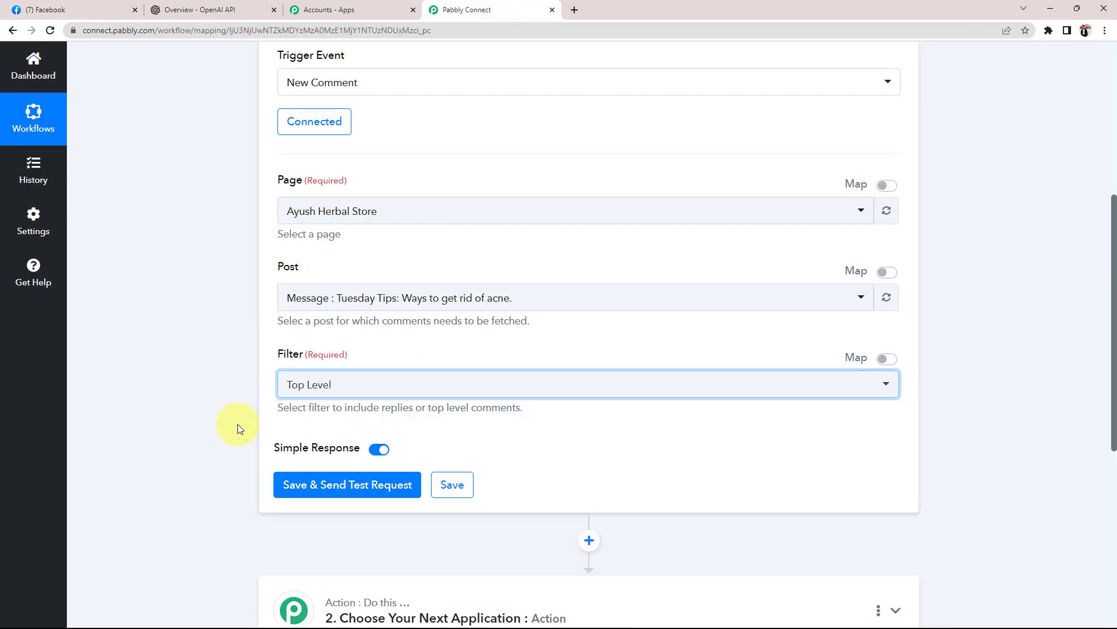
pyautogui.click(322, 491)
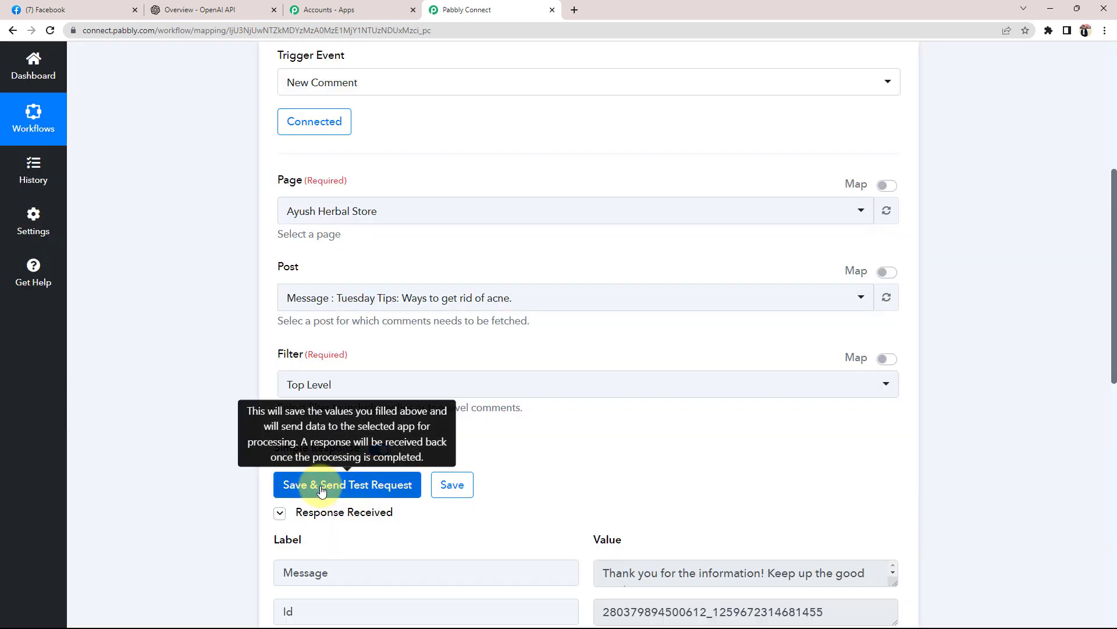
pyautogui.scroll(-3, 322, 491)
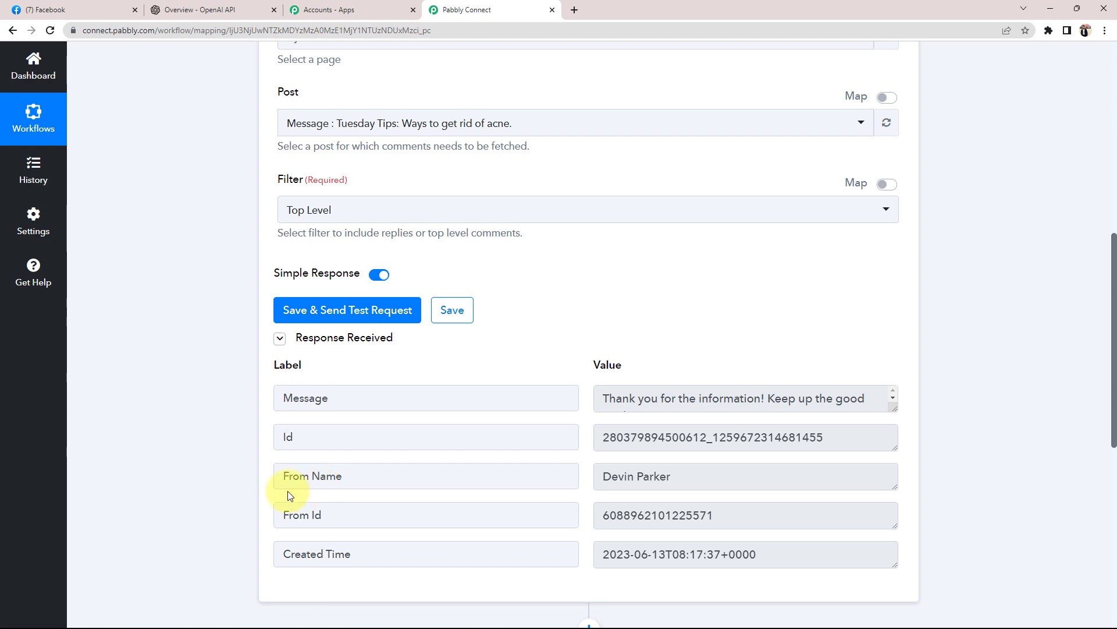
# Compare the acne post on Facebook with the trigger's received response, enlarging the Message value to read the whole comment
pyautogui.click(46, 8)
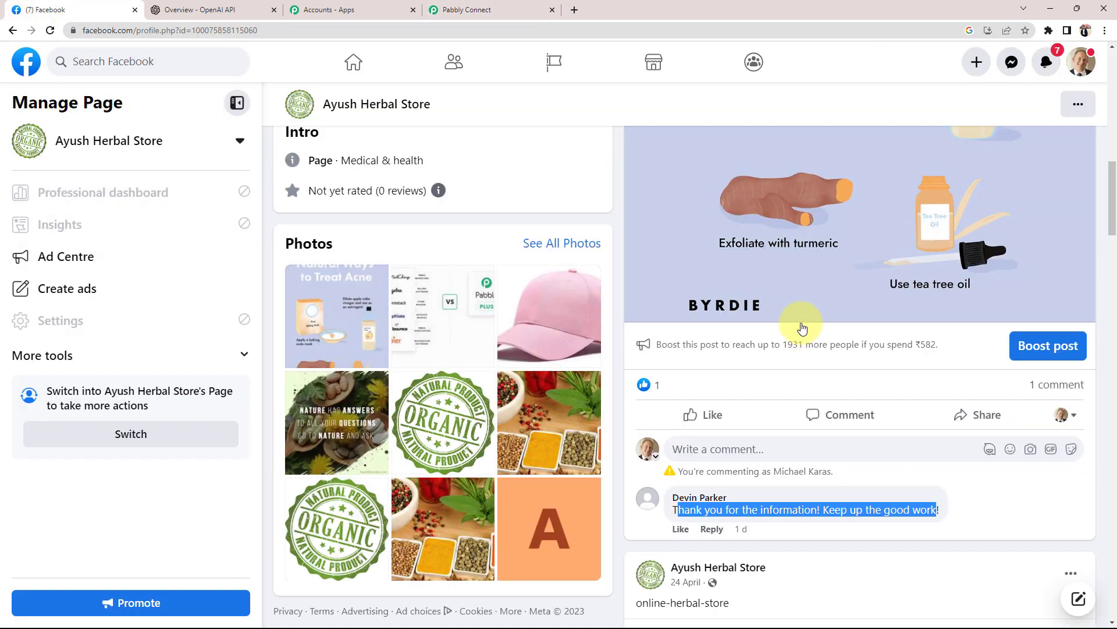
pyautogui.scroll(5, 802, 328)
pyautogui.click(441, 8)
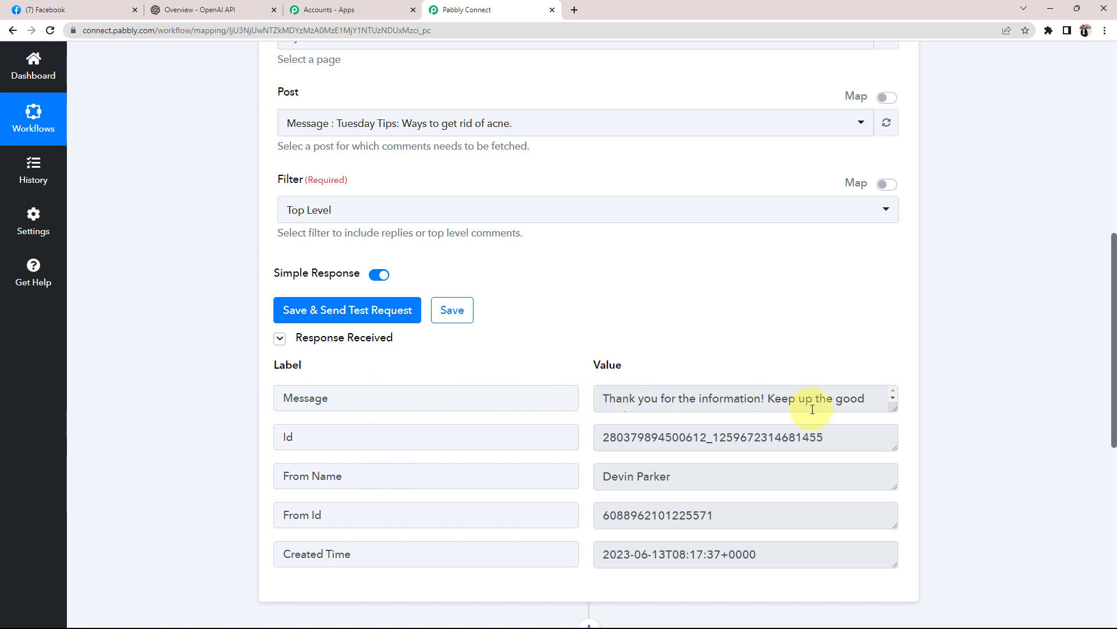
pyautogui.moveTo(891, 409); pyautogui.dragTo(887, 455)
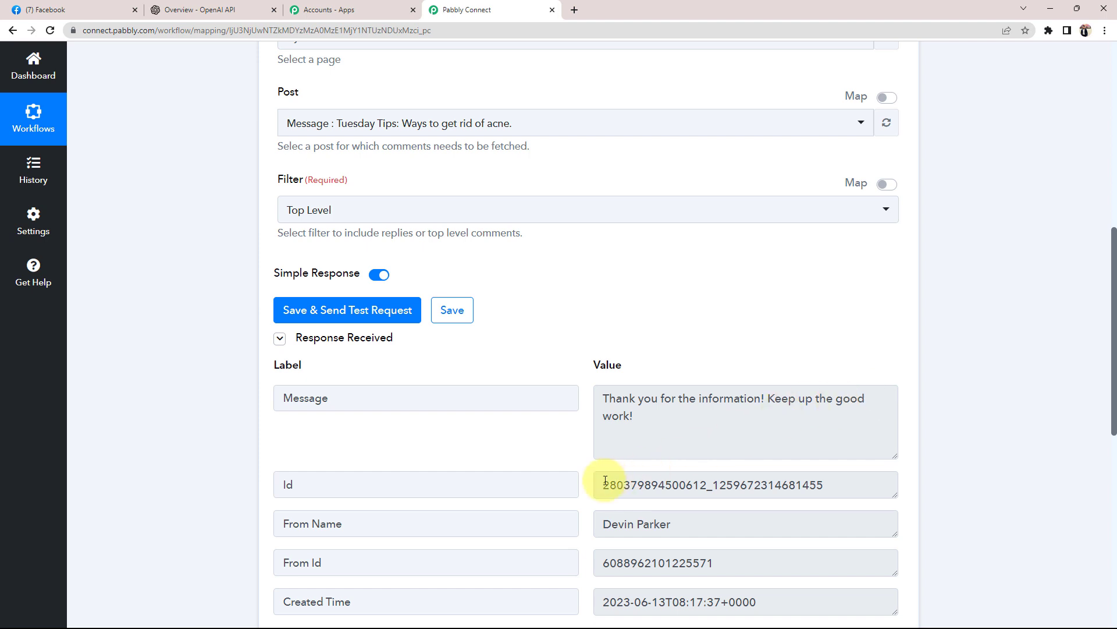
pyautogui.moveTo(605, 399); pyautogui.dragTo(631, 415)
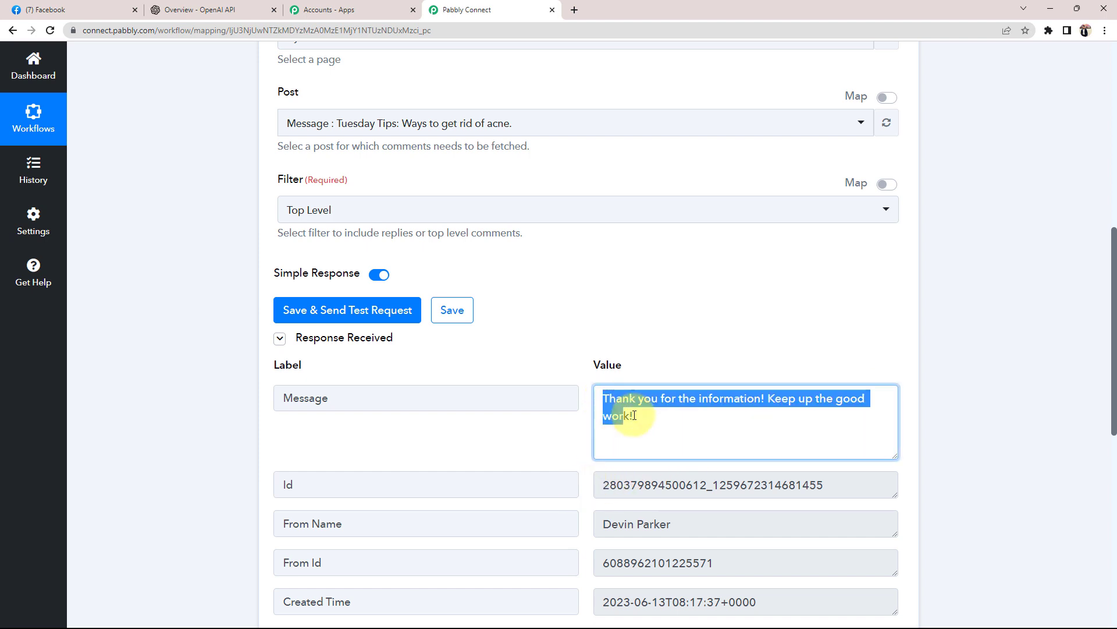
pyautogui.click(169, 437)
pyautogui.moveTo(605, 395); pyautogui.dragTo(630, 414)
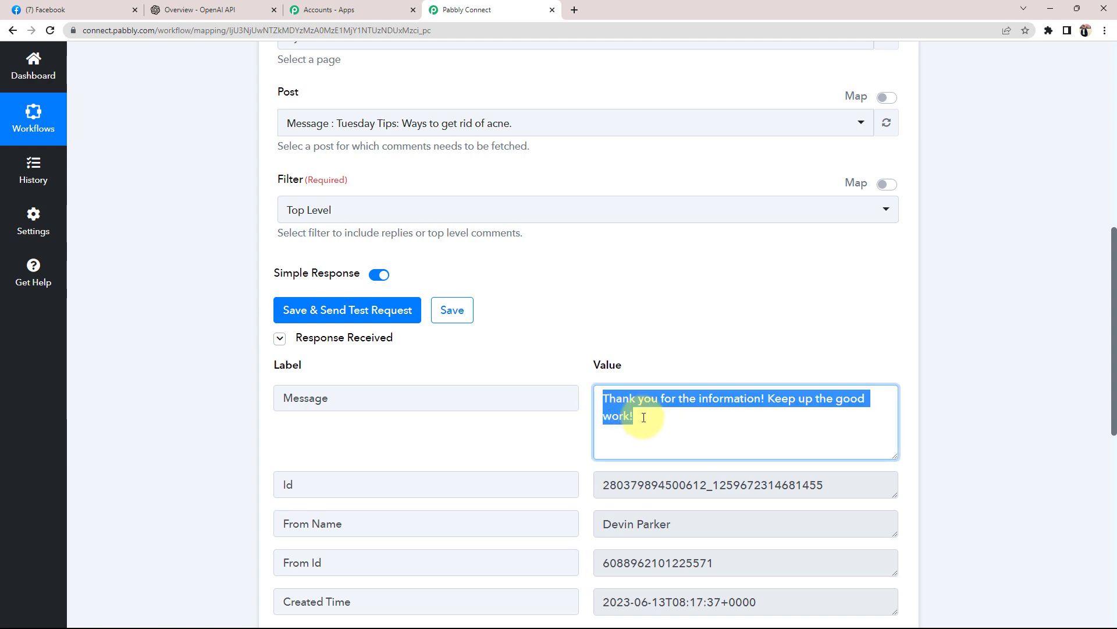
pyautogui.click(226, 438)
# Collapse the Facebook Comments trigger block and check its polling interval
pyautogui.scroll(-4, 226, 438)
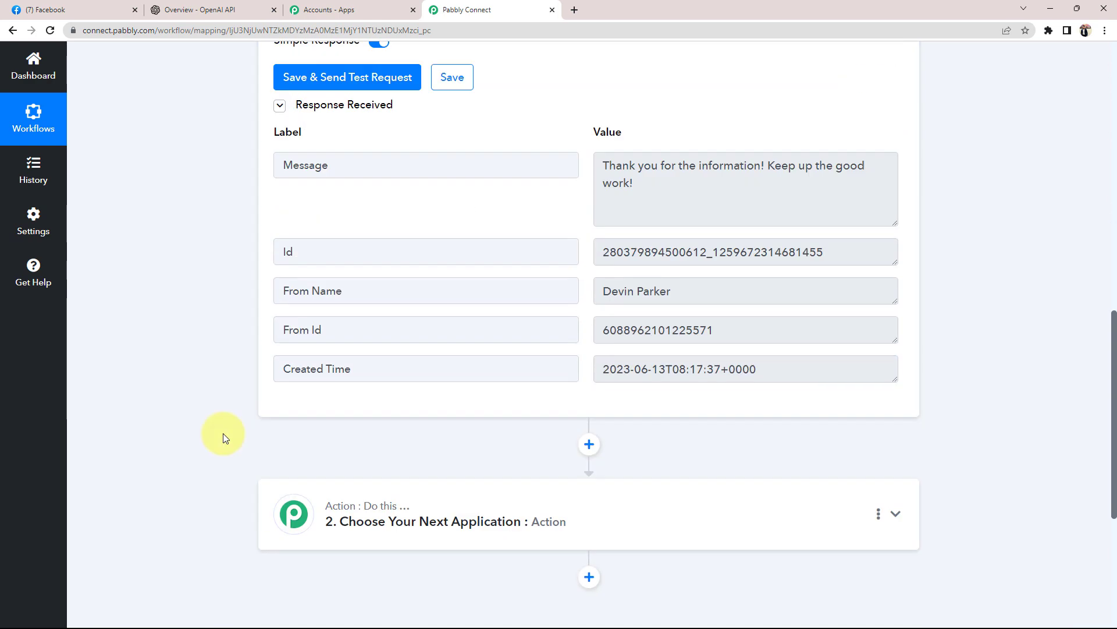
pyautogui.scroll(13, 226, 437)
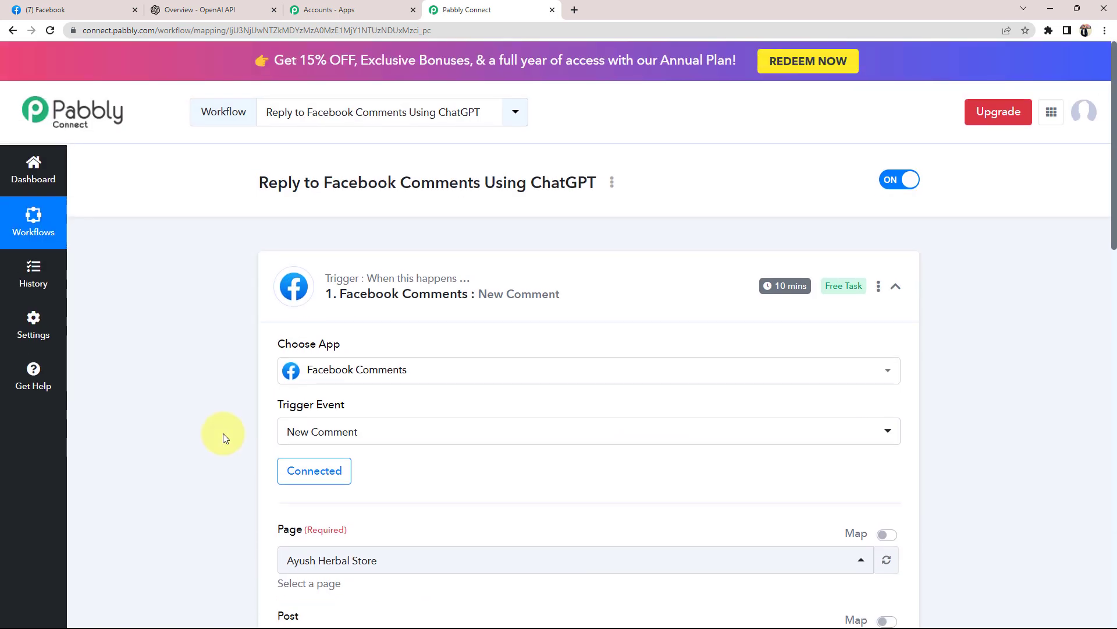
pyautogui.click(650, 293)
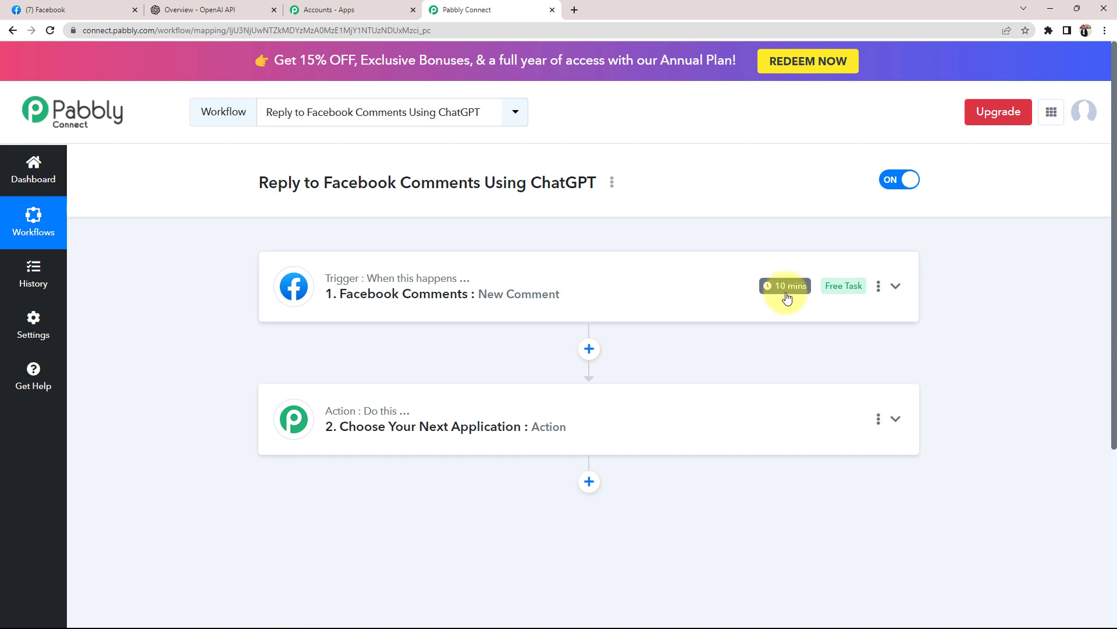
pyautogui.moveTo(787, 298)
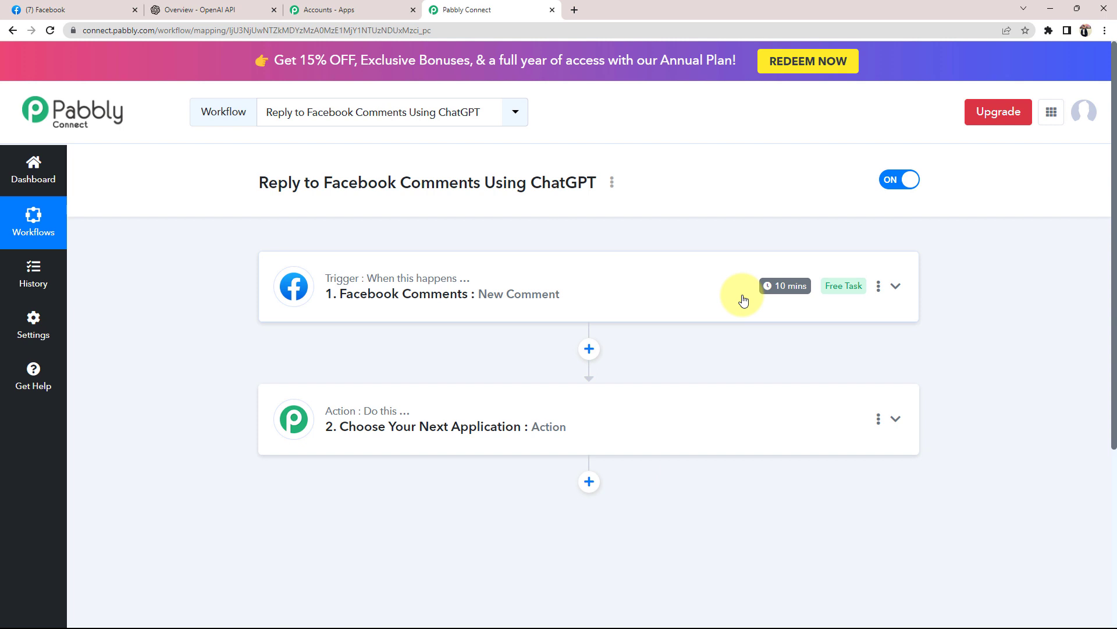
# Expand the workflow's second block and set its action app to ChatGPT
pyautogui.click(356, 270)
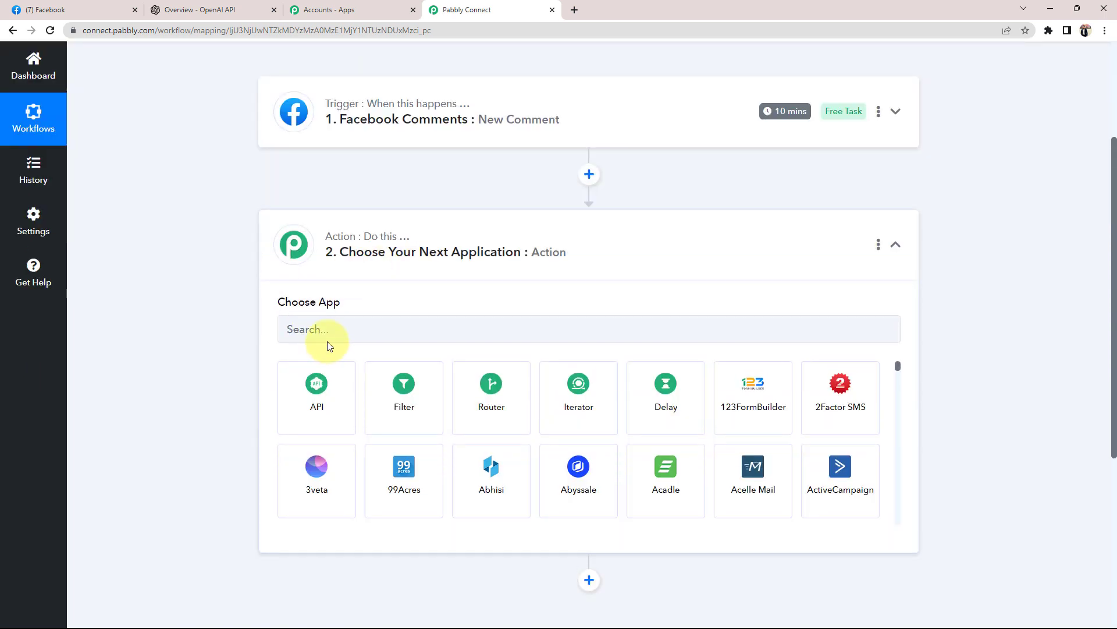
pyautogui.click(328, 338)
pyautogui.write('chatgpt')
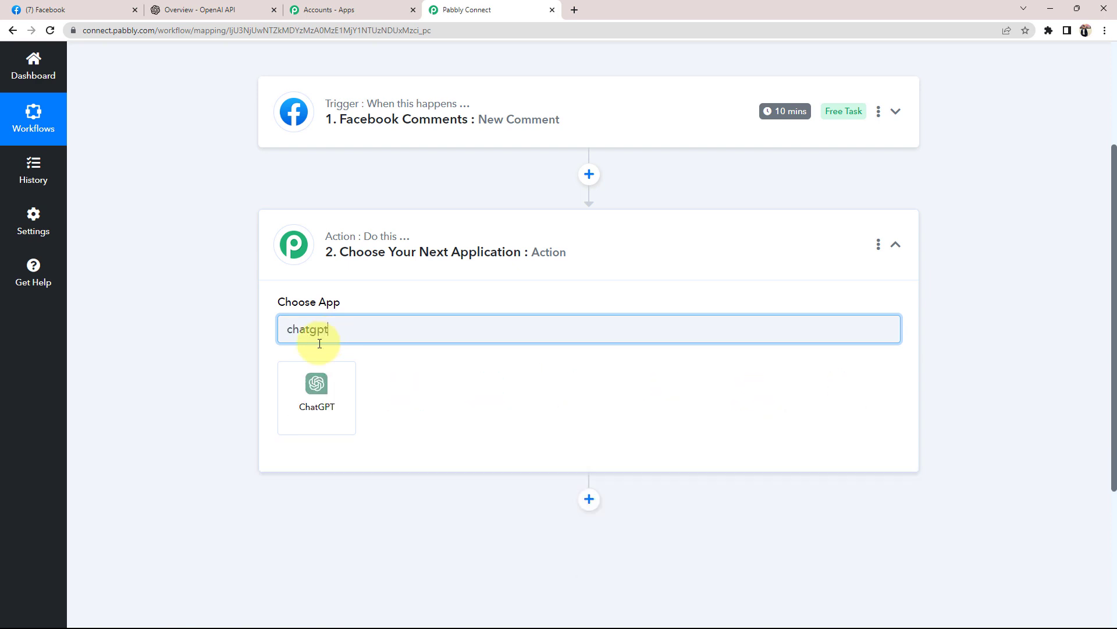
pyautogui.click(298, 407)
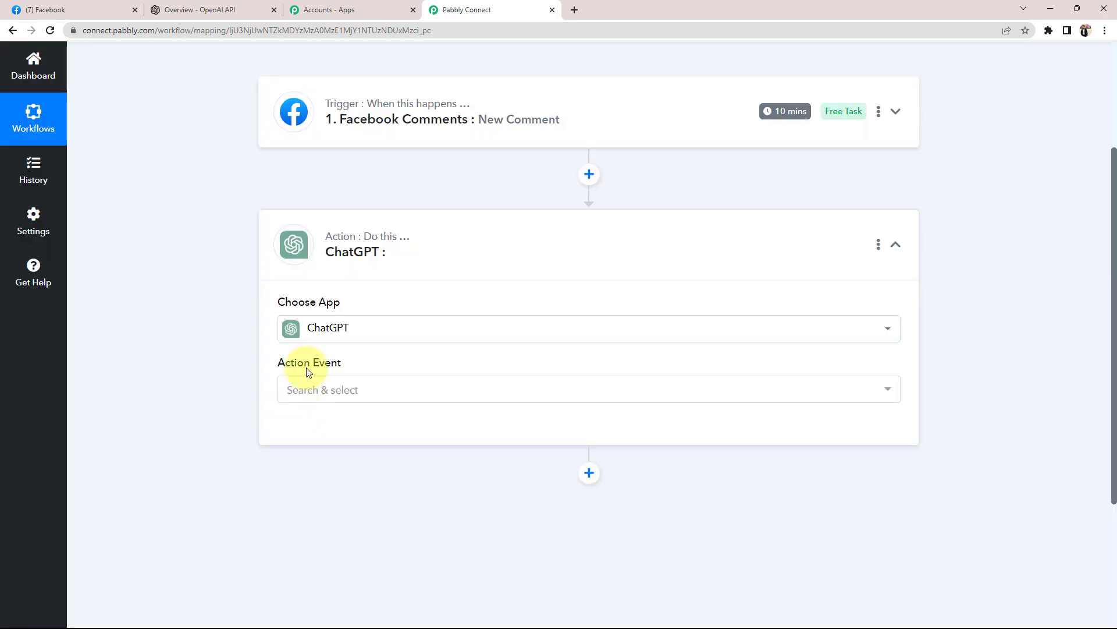
# Set the action event to Ask ChatGPT and choose to add a new ChatGPT connection
pyautogui.click(326, 389)
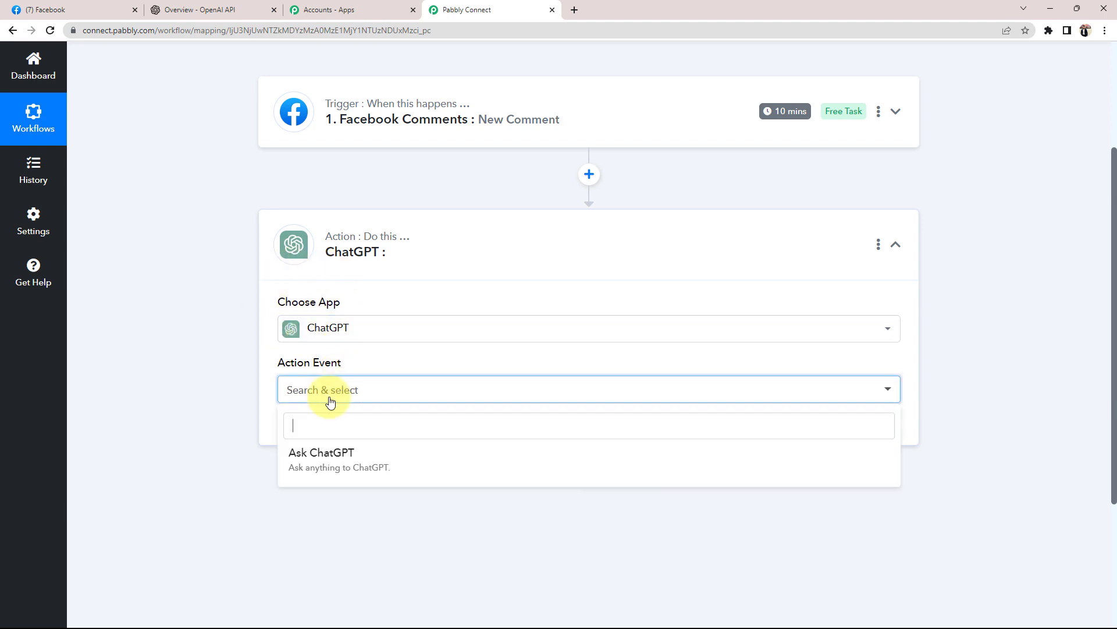
pyautogui.click(326, 456)
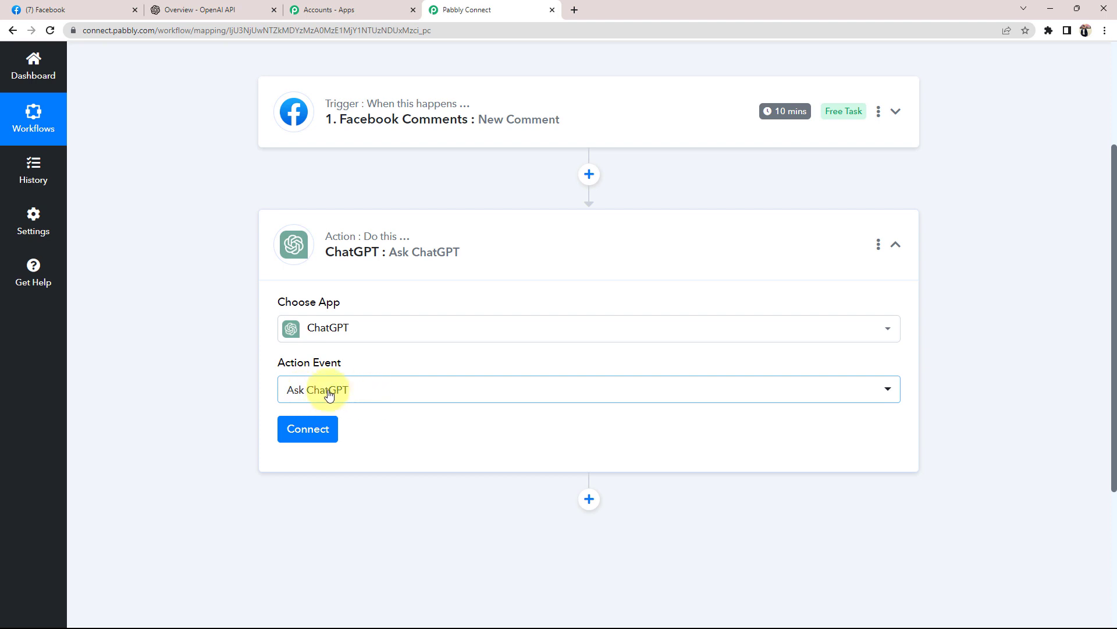
pyautogui.click(294, 427)
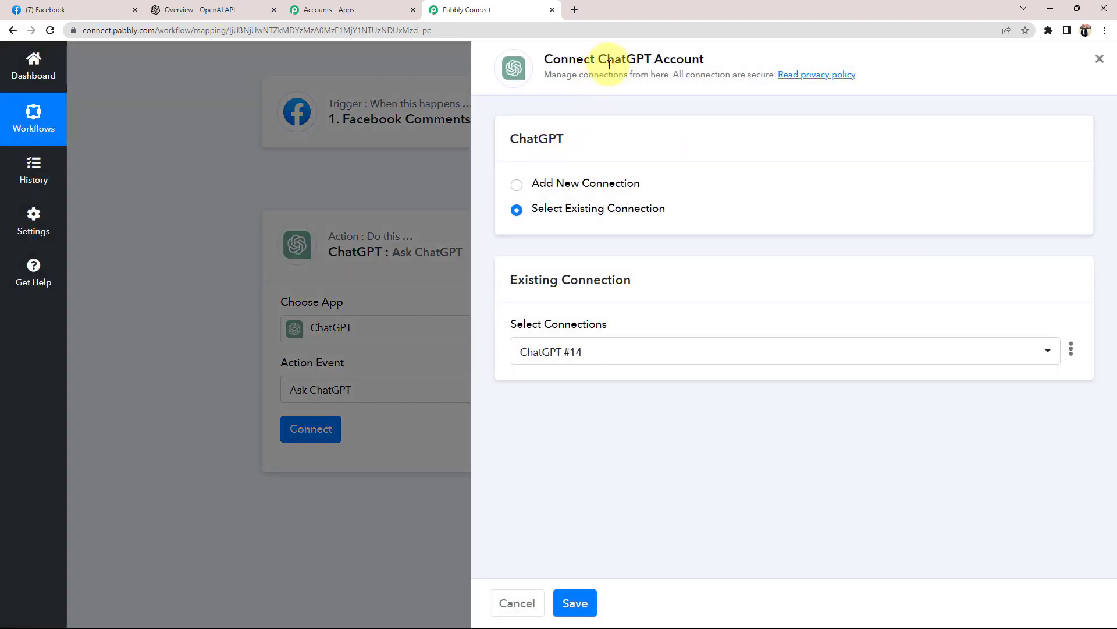
pyautogui.moveTo(607, 59); pyautogui.dragTo(733, 60)
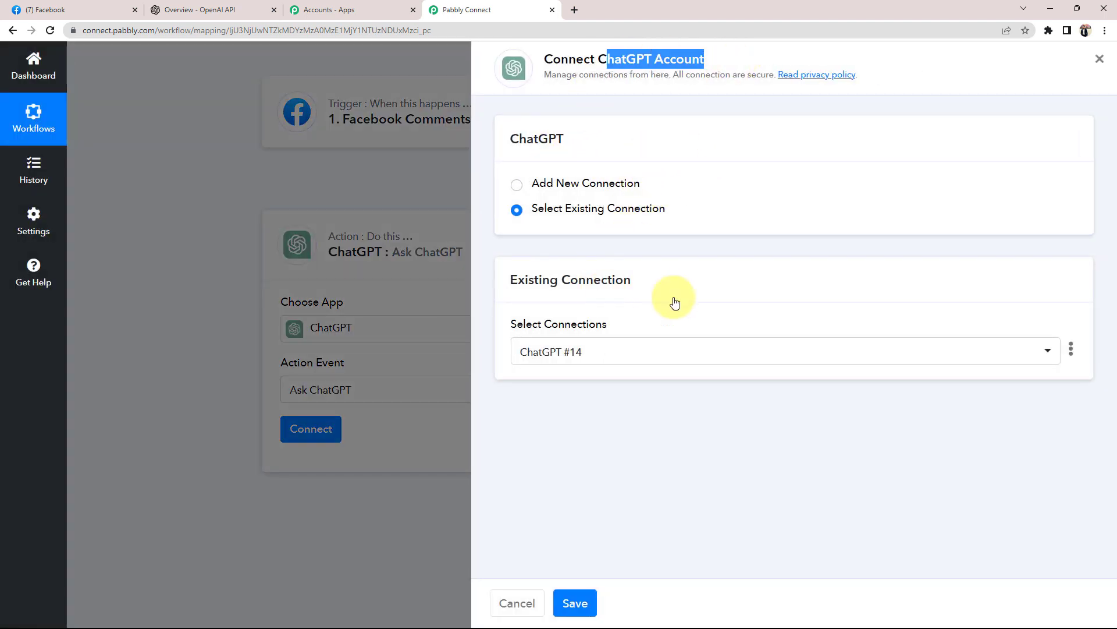
pyautogui.click(516, 184)
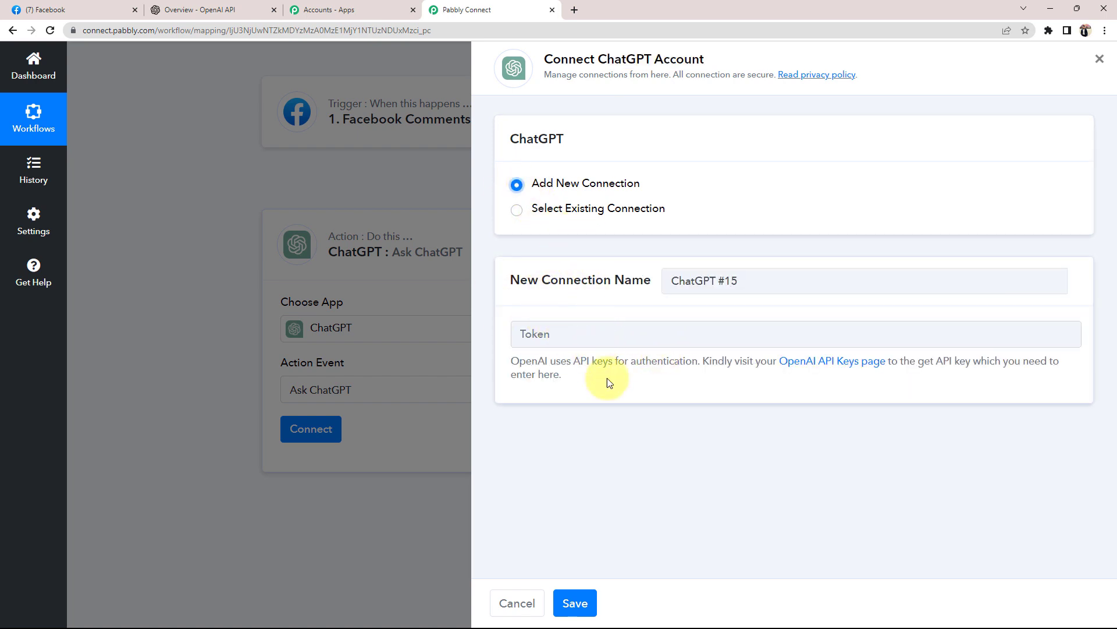
# Open the linked OpenAI API keys page, create a new secret key named Facebook and copy the key
pyautogui.click(825, 364)
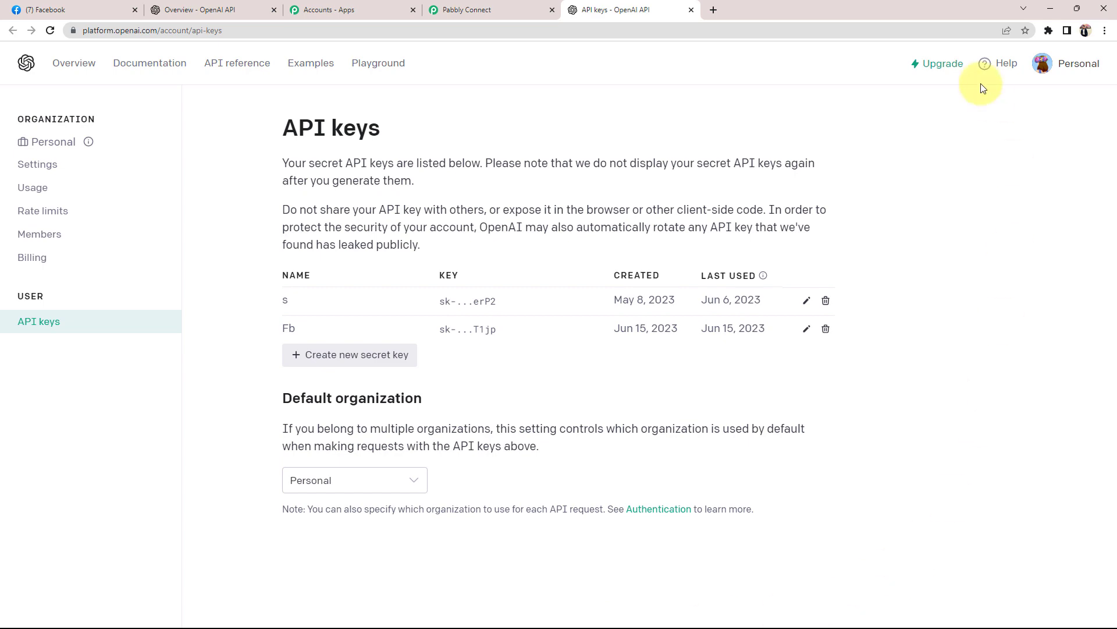
pyautogui.click(317, 354)
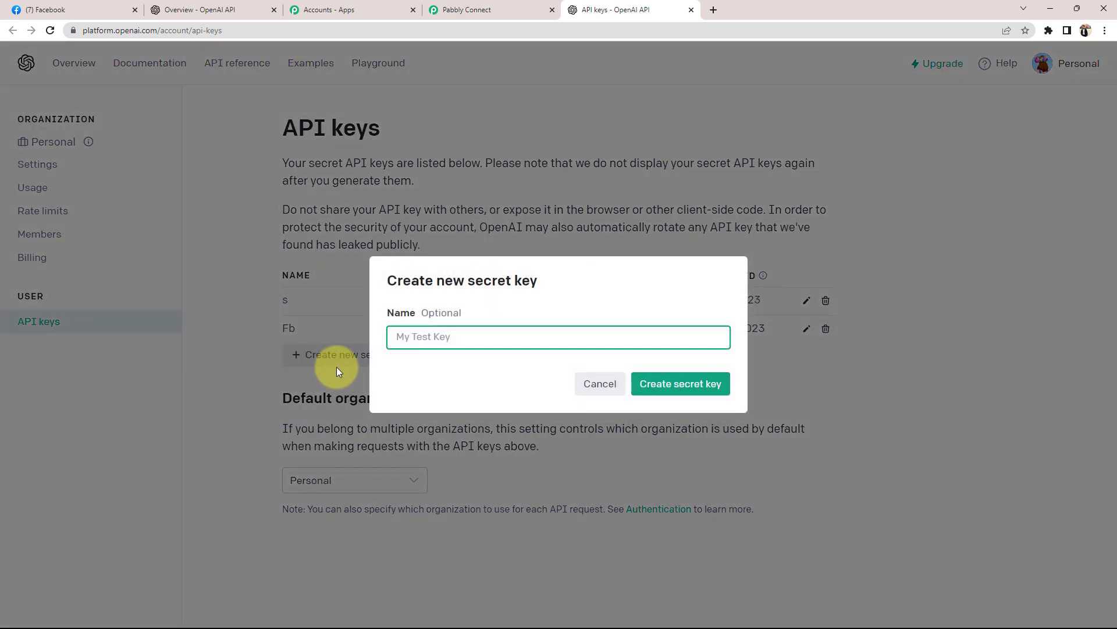
pyautogui.write('Fac')
pyautogui.press('BackSpace')
pyautogui.write('cebook')
pyautogui.click(694, 382)
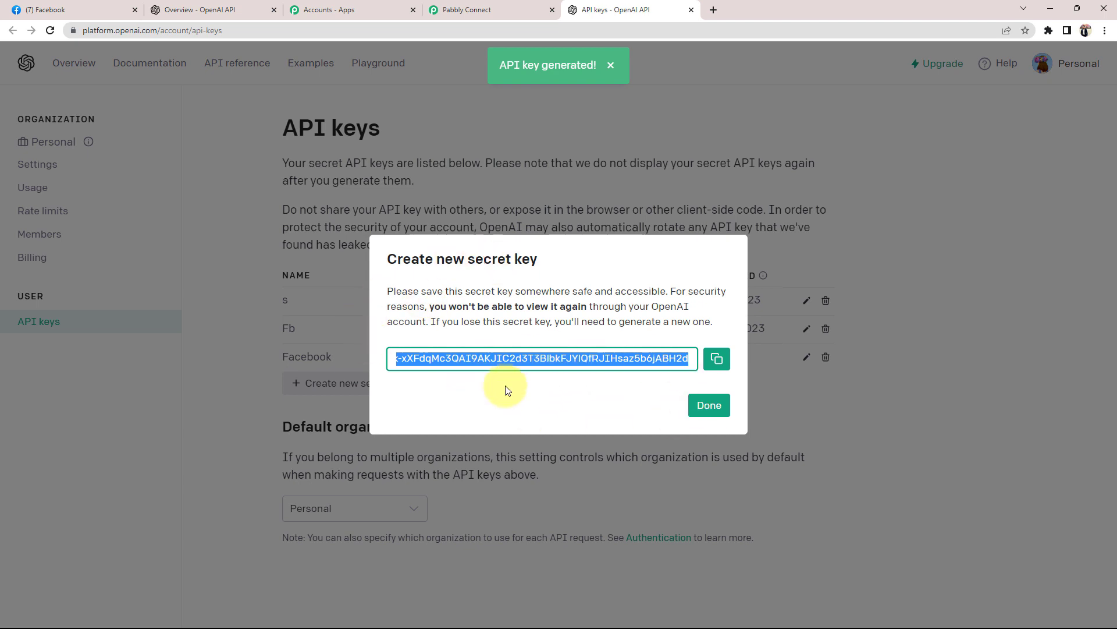
pyautogui.click(717, 359)
# Return to Pabbly Connect, paste the API key as the new connection's token and save the connection
pyautogui.click(450, 6)
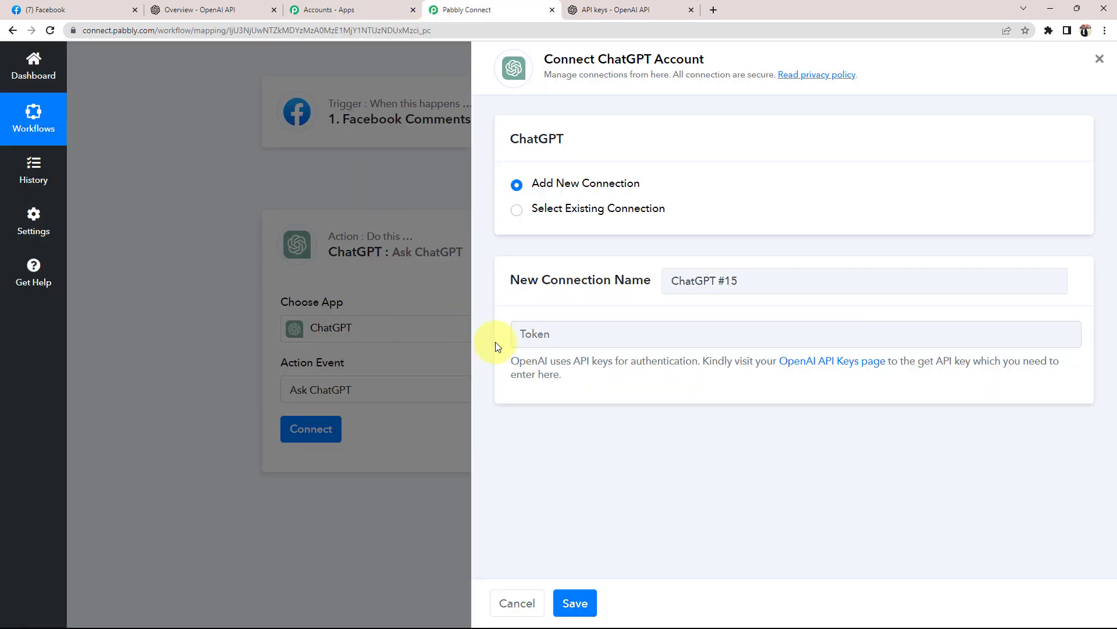
pyautogui.click(529, 333)
pyautogui.rightClick(541, 333)
pyautogui.click(566, 427)
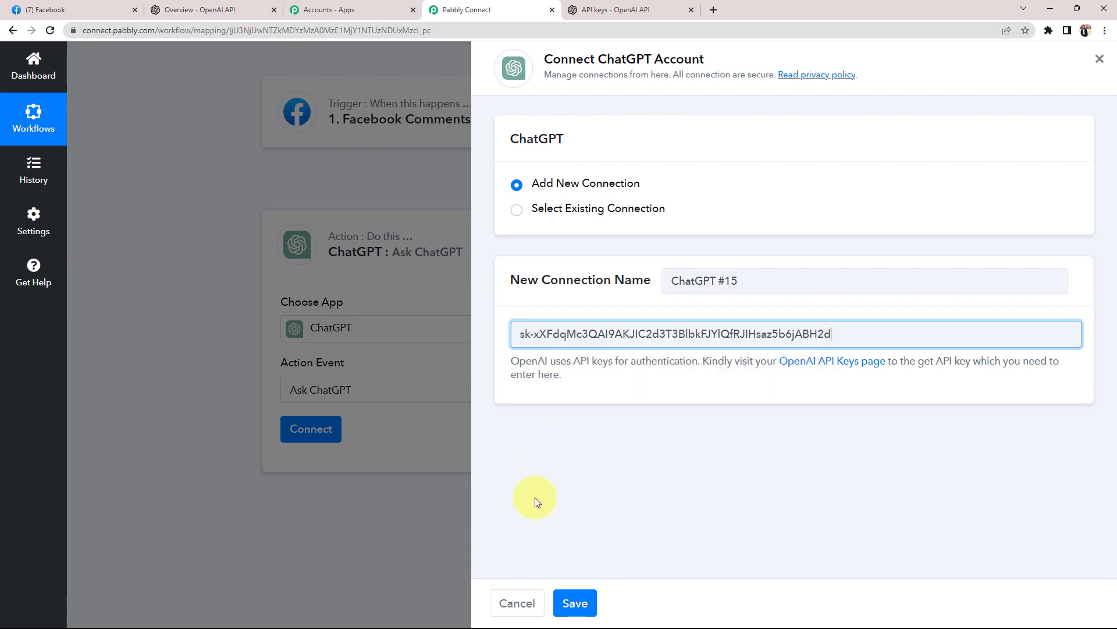
pyautogui.click(574, 602)
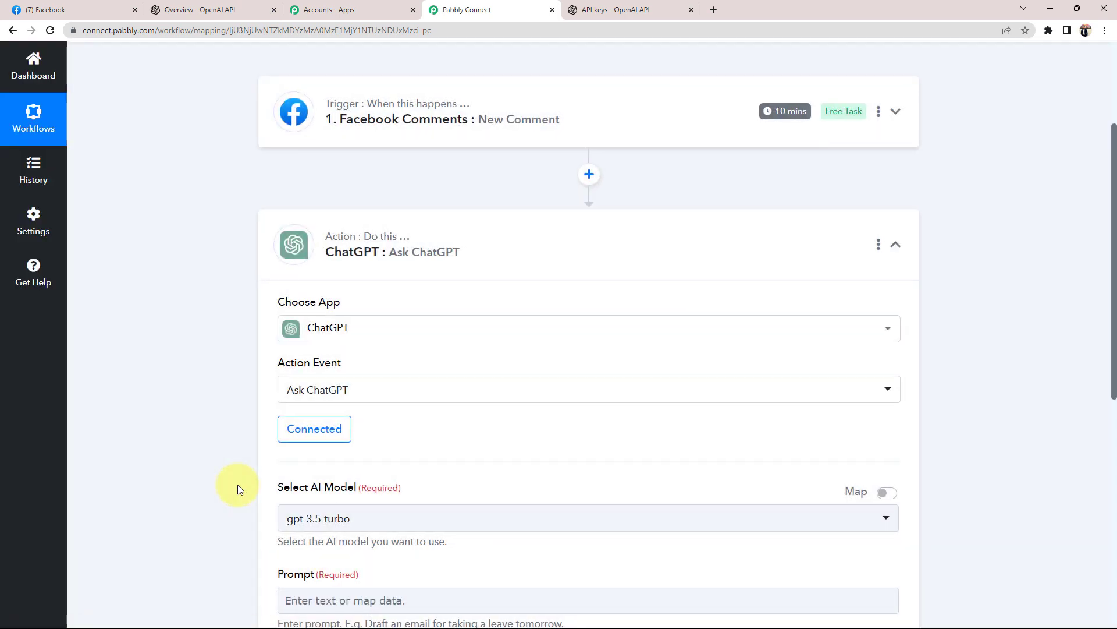
# Select gpt-3.5-turbo as the AI model for the Ask ChatGPT action
pyautogui.scroll(-2, 238, 489)
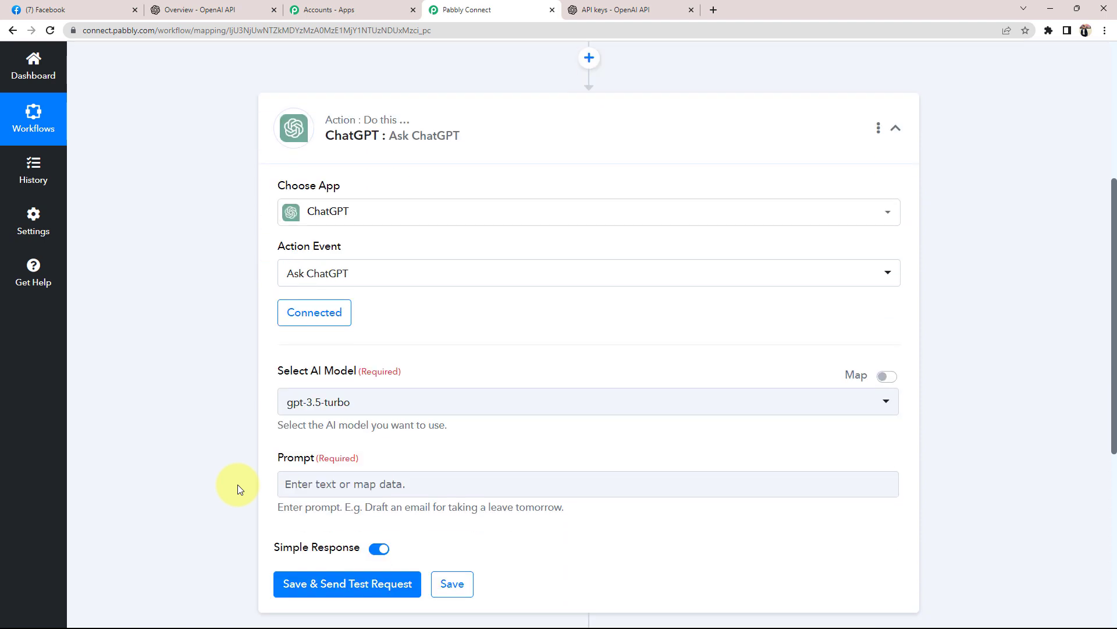
pyautogui.scroll(-1, 238, 489)
pyautogui.moveTo(282, 314); pyautogui.dragTo(362, 312)
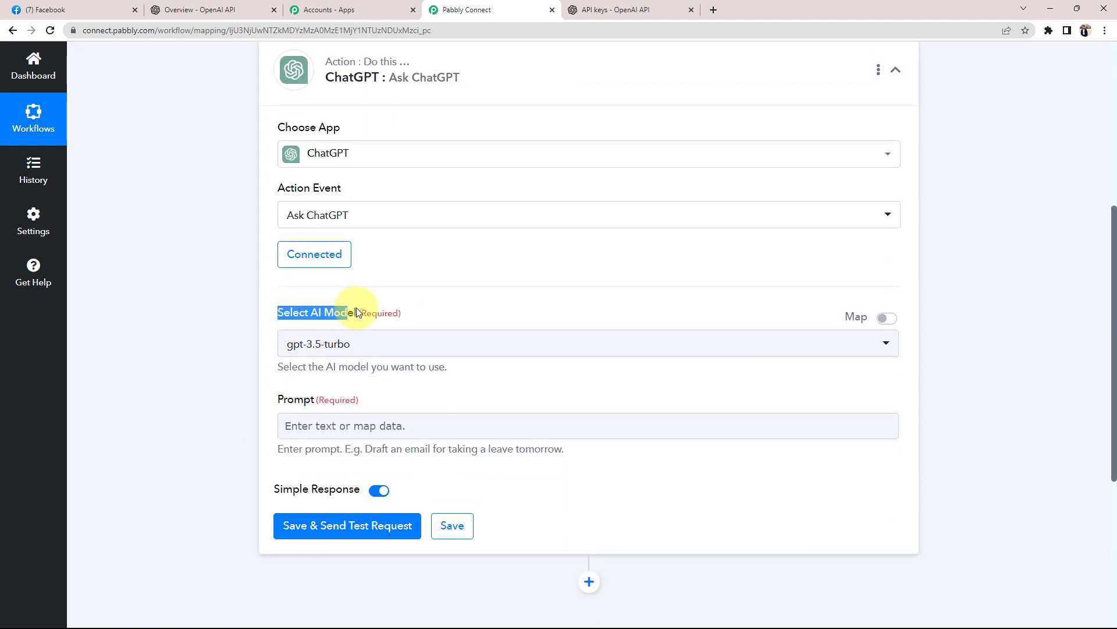
pyautogui.click(319, 349)
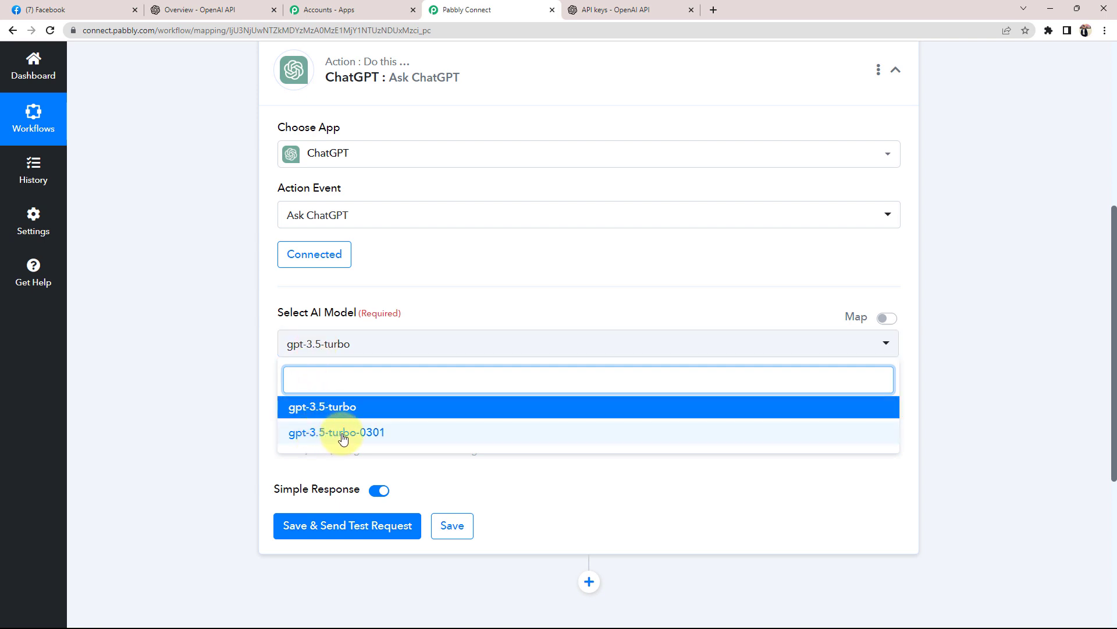
pyautogui.click(317, 416)
# Enter "Write a facebook comment reply to :" as the ChatGPT prompt
pyautogui.scroll(-2, 194, 330)
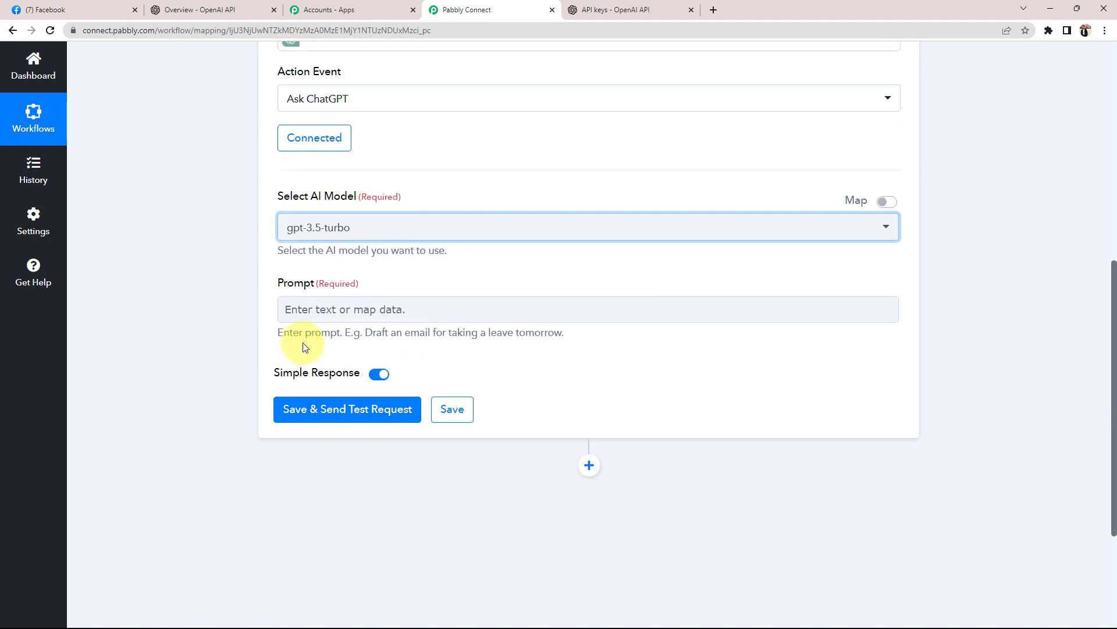
pyautogui.moveTo(279, 282); pyautogui.dragTo(381, 283)
pyautogui.click(421, 270)
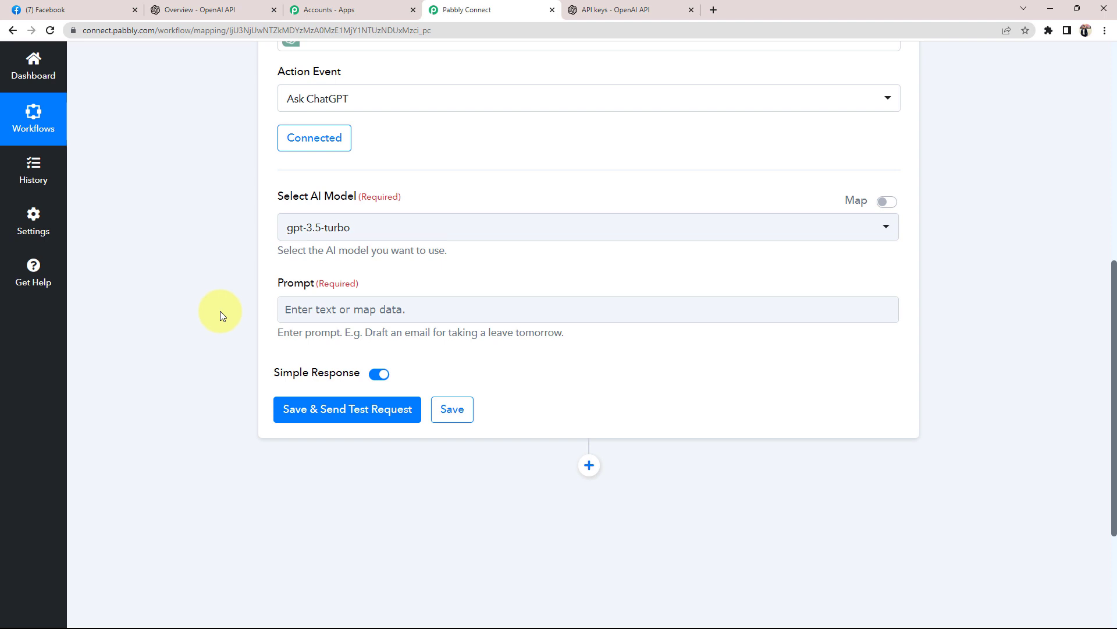
pyautogui.scroll(-1, 273, 306)
pyautogui.click(293, 246)
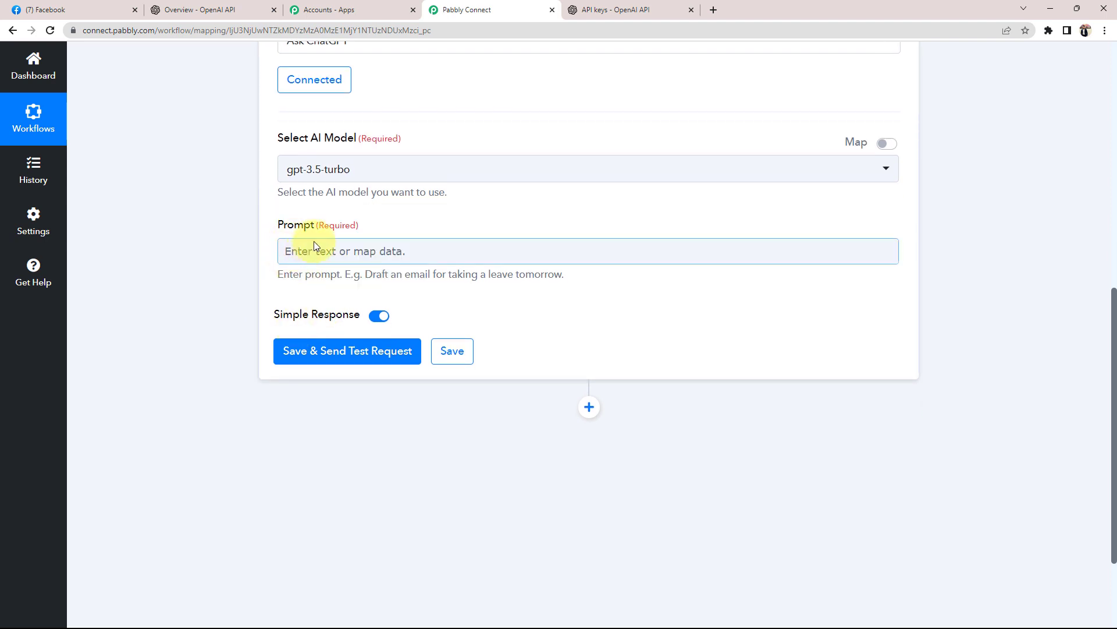
pyautogui.click(303, 251)
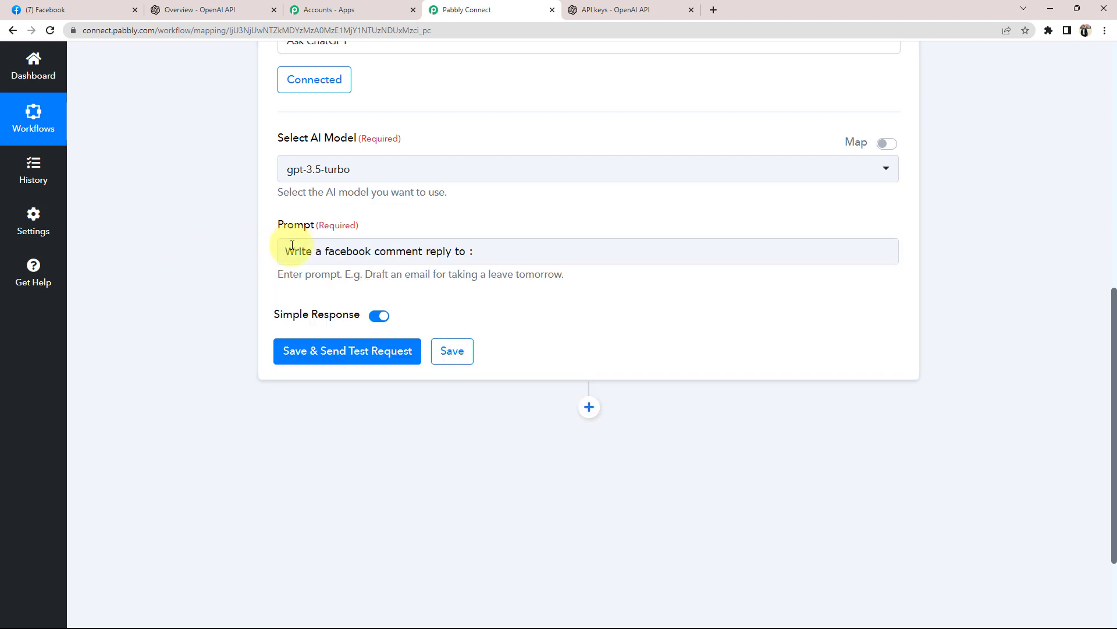
pyautogui.click(292, 251)
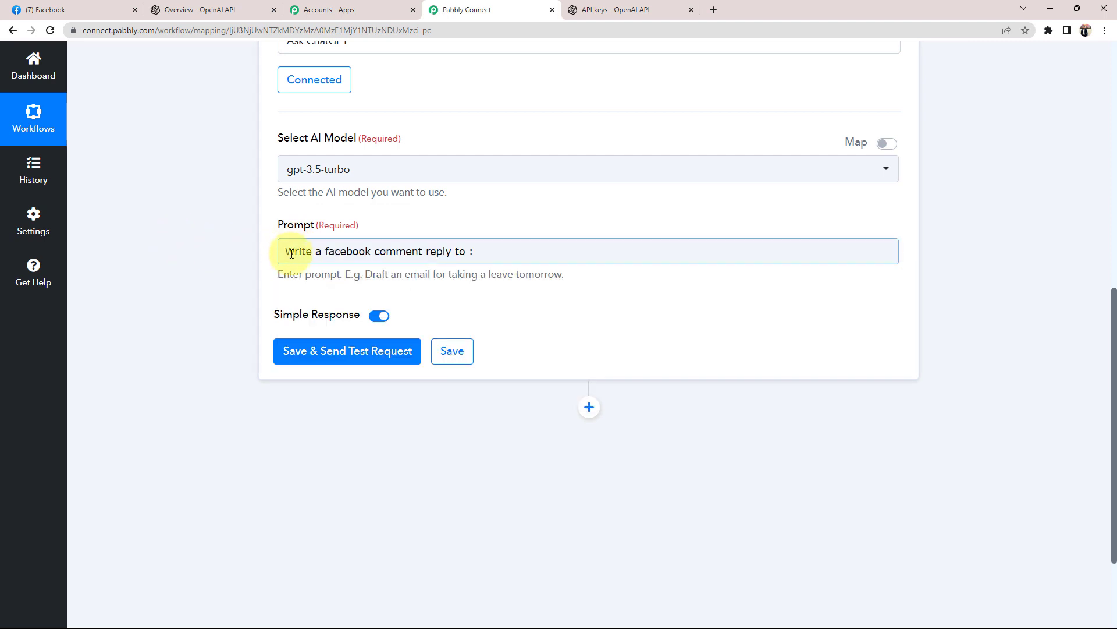
pyautogui.click(499, 251)
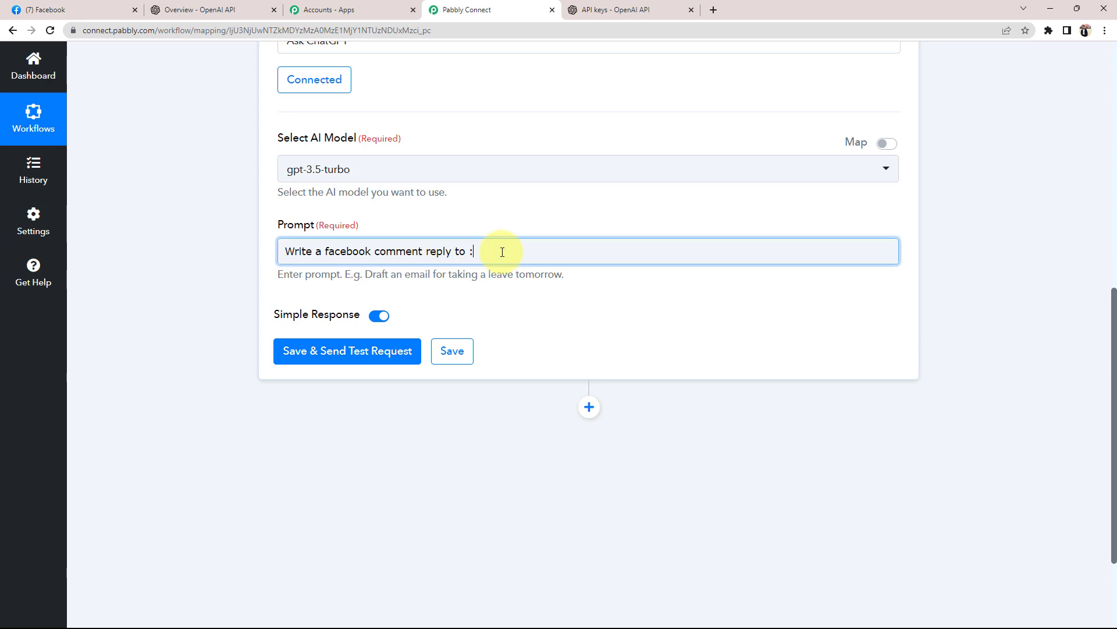
pyautogui.click(231, 266)
# View the comment under the acne post on Facebook, then return to Pabbly Connect and review the prompt's wording
pyautogui.click(96, 10)
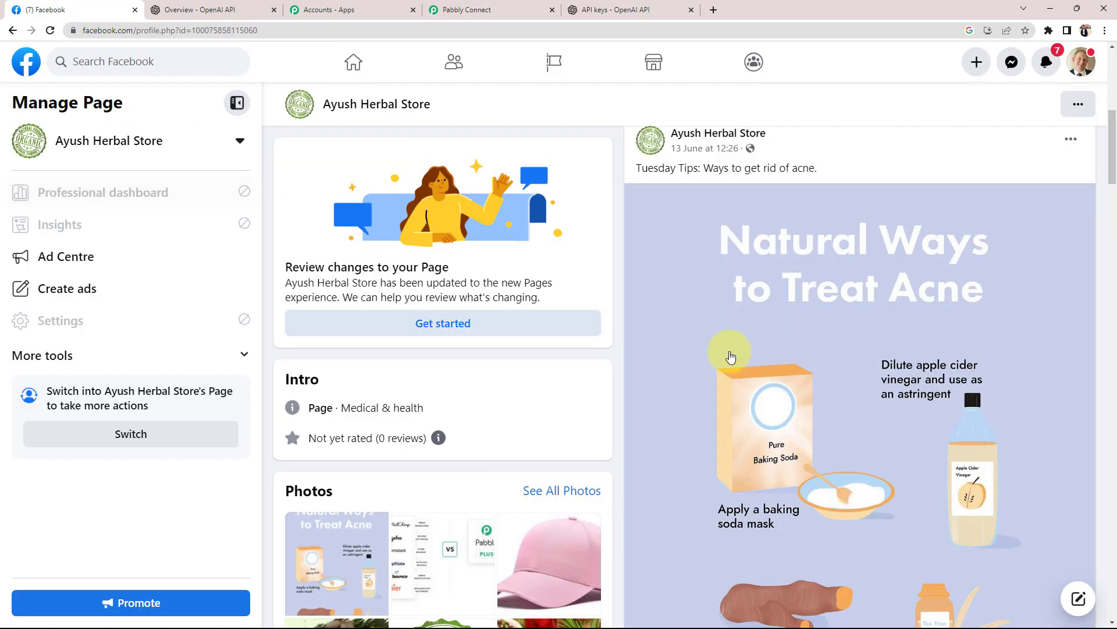
pyautogui.scroll(-8, 582, 349)
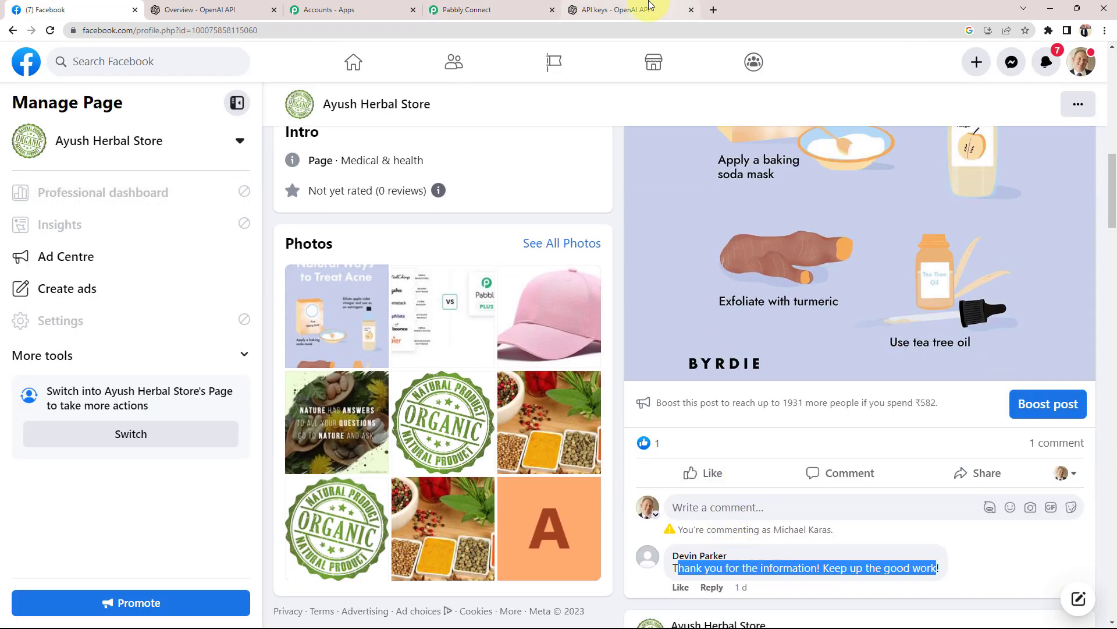
pyautogui.click(478, 9)
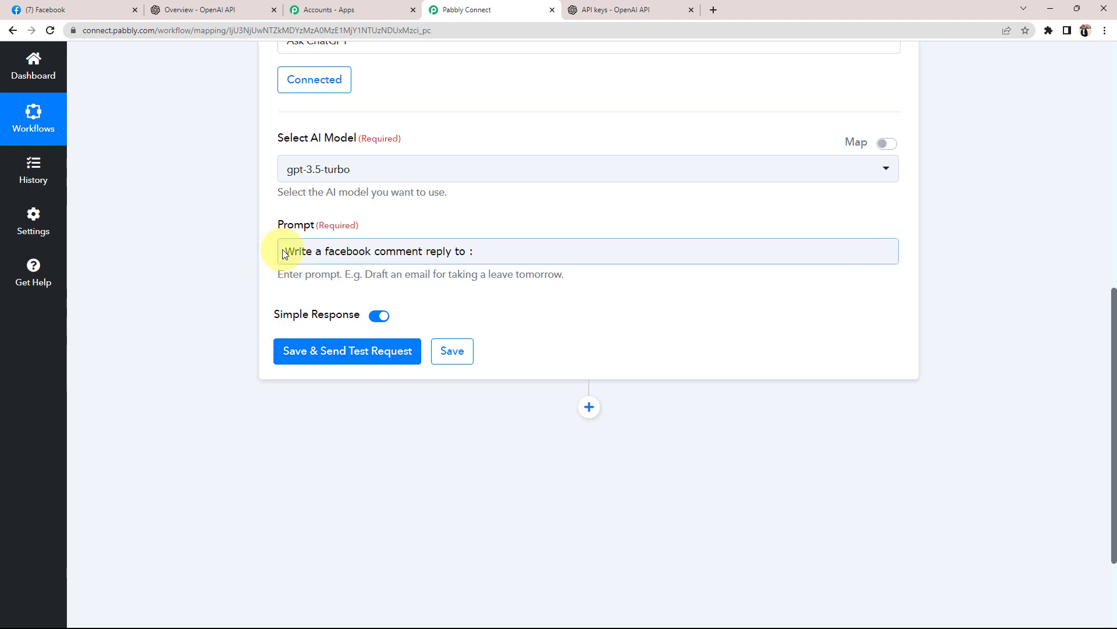
pyautogui.moveTo(285, 251); pyautogui.dragTo(469, 250)
pyautogui.click(229, 272)
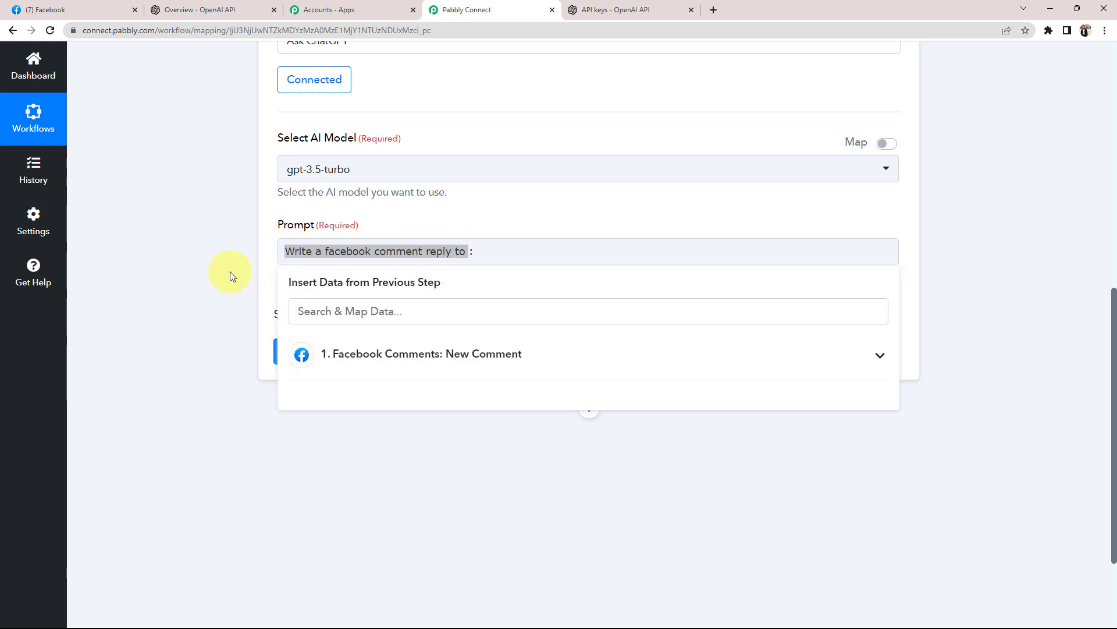
pyautogui.click(577, 252)
pyautogui.click(172, 269)
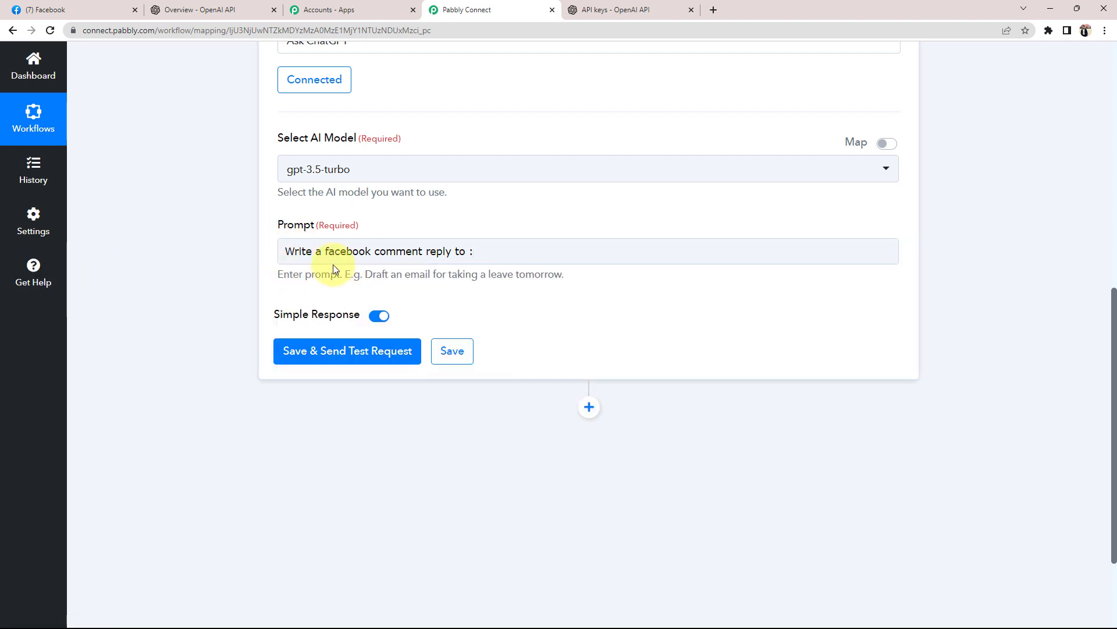
pyautogui.click(296, 250)
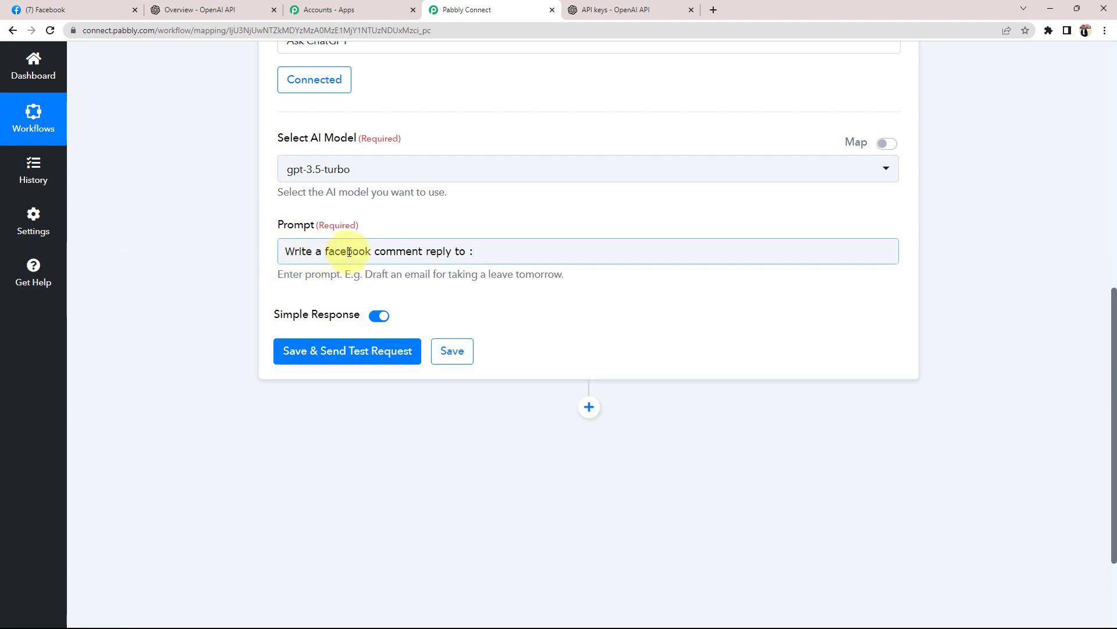
pyautogui.click(149, 379)
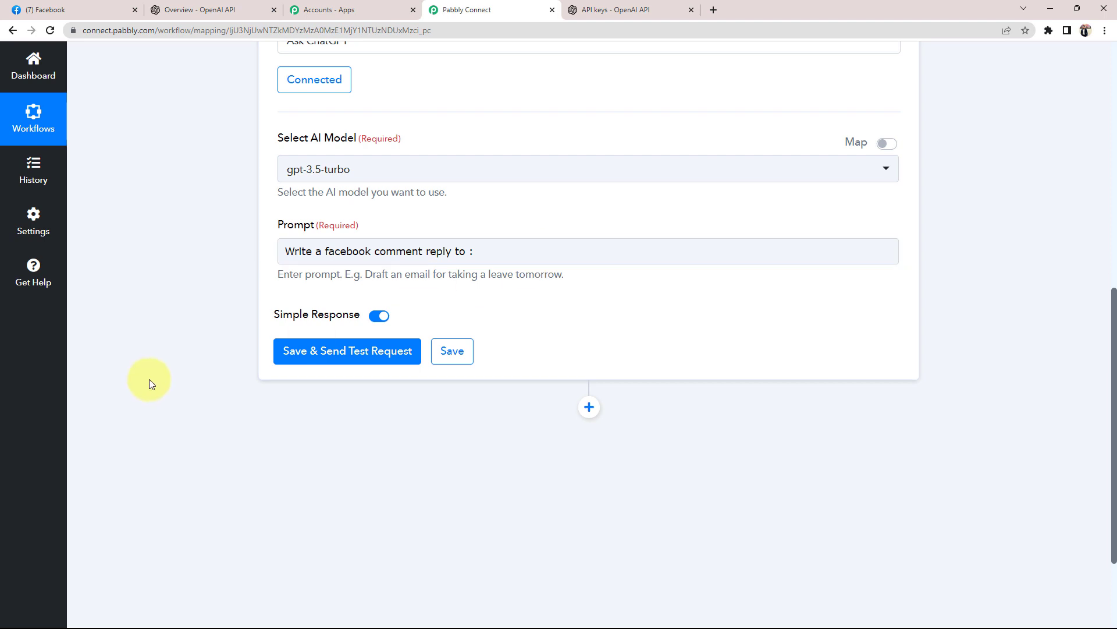
# Expand the Facebook Comments trigger and examine the Message value in its received response
pyautogui.scroll(1, 149, 379)
pyautogui.scroll(3, 236, 372)
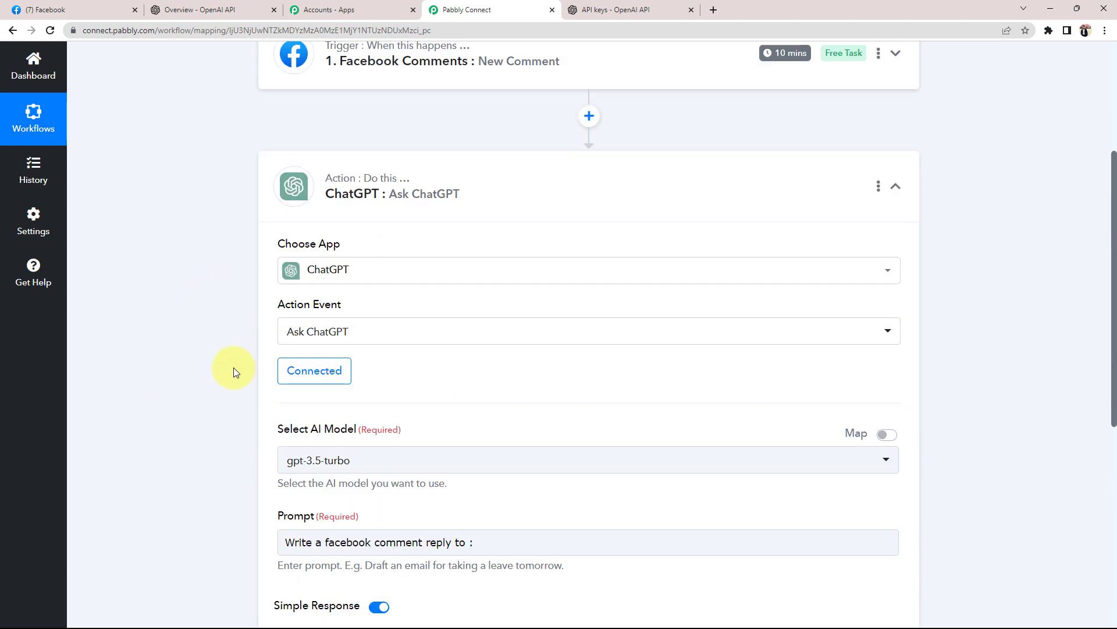
pyautogui.click(559, 80)
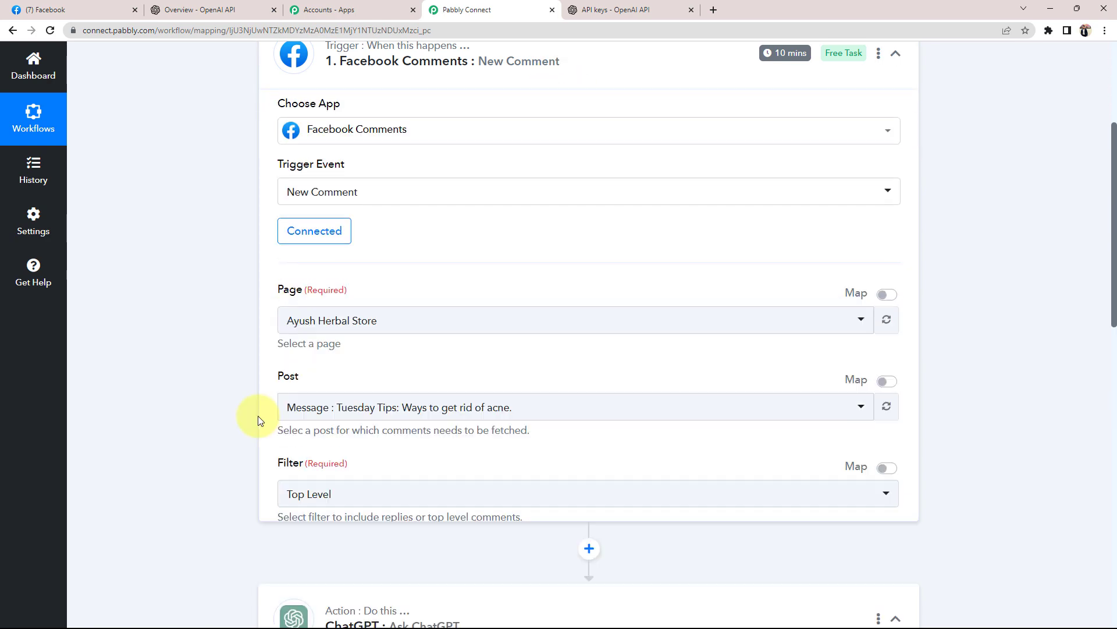
pyautogui.scroll(-7, 262, 412)
pyautogui.click(615, 279)
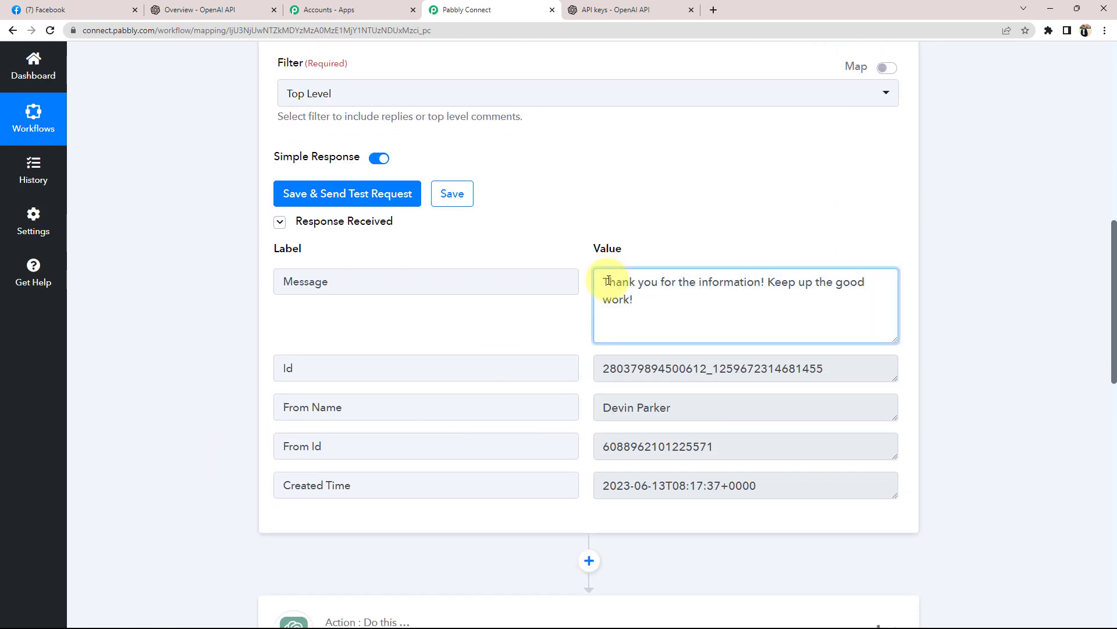
pyautogui.moveTo(606, 280); pyautogui.dragTo(662, 304)
pyautogui.moveTo(603, 282); pyautogui.dragTo(627, 285)
pyautogui.hotkey('ctrl', 'a')
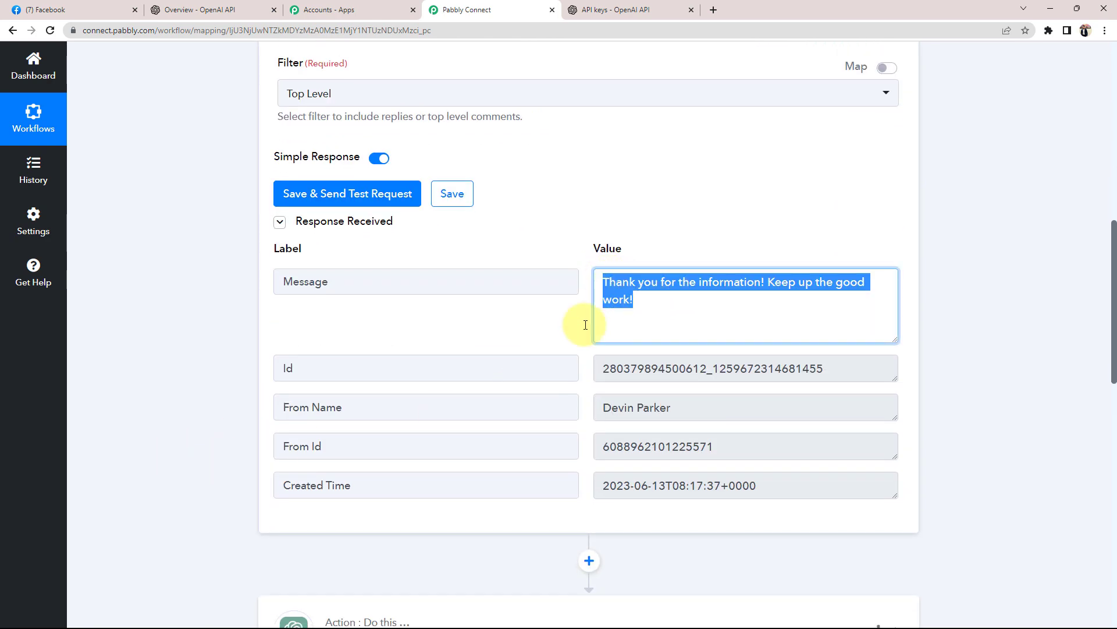
pyautogui.scroll(-9, 215, 397)
pyautogui.scroll(-1, 314, 449)
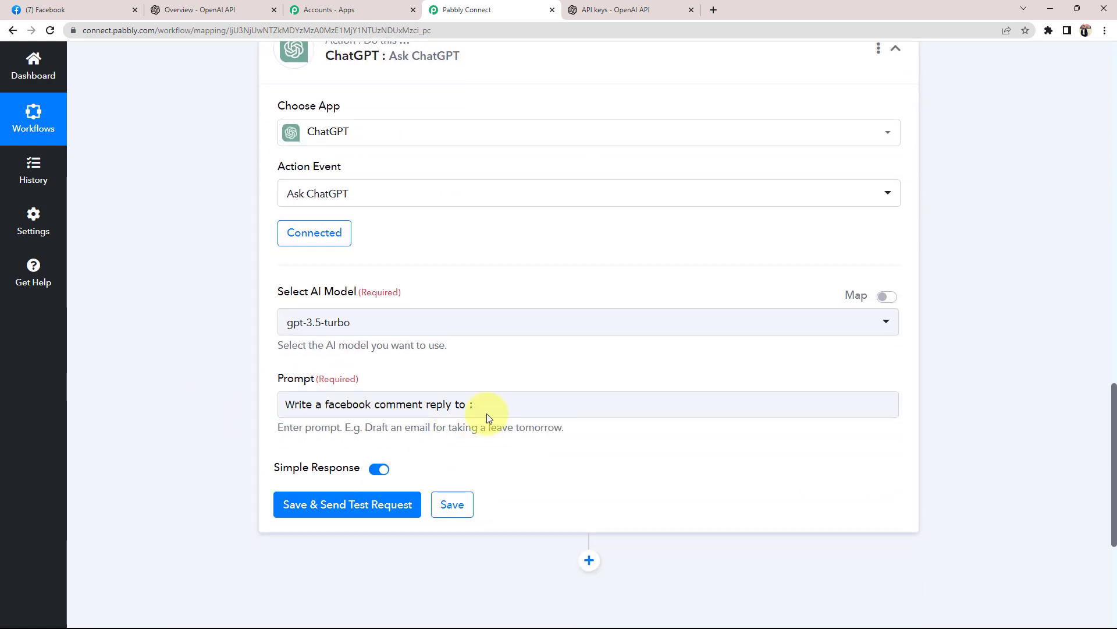
# Map the Message value from the Facebook Comments: New Comment trigger to the end of the ChatGPT prompt
pyautogui.click(291, 403)
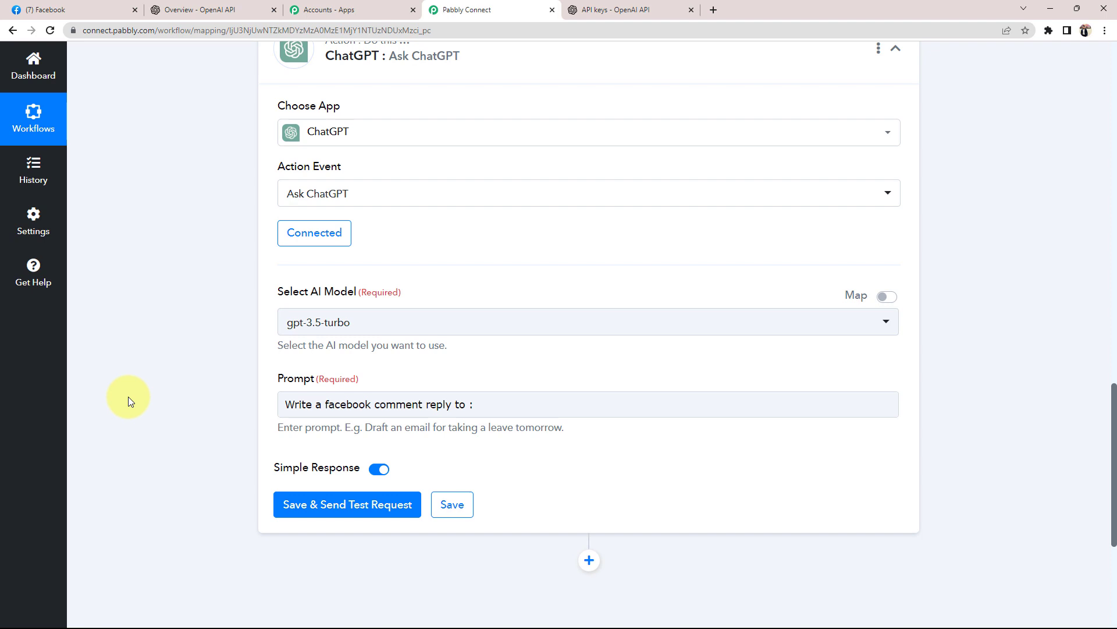
pyautogui.click(531, 403)
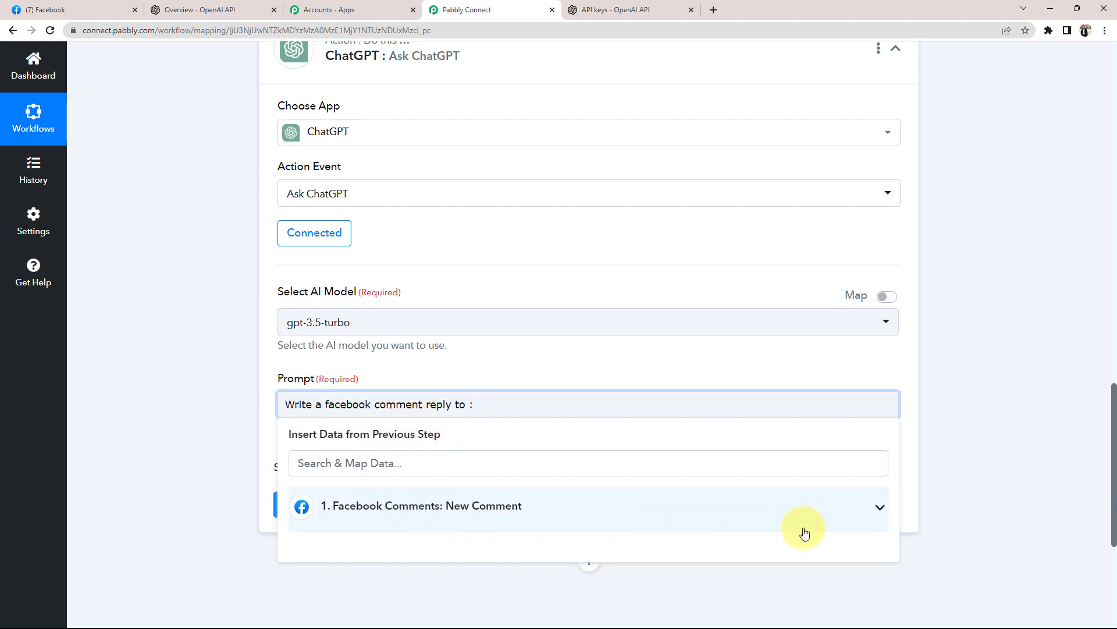
pyautogui.click(880, 508)
pyautogui.scroll(-3, 212, 504)
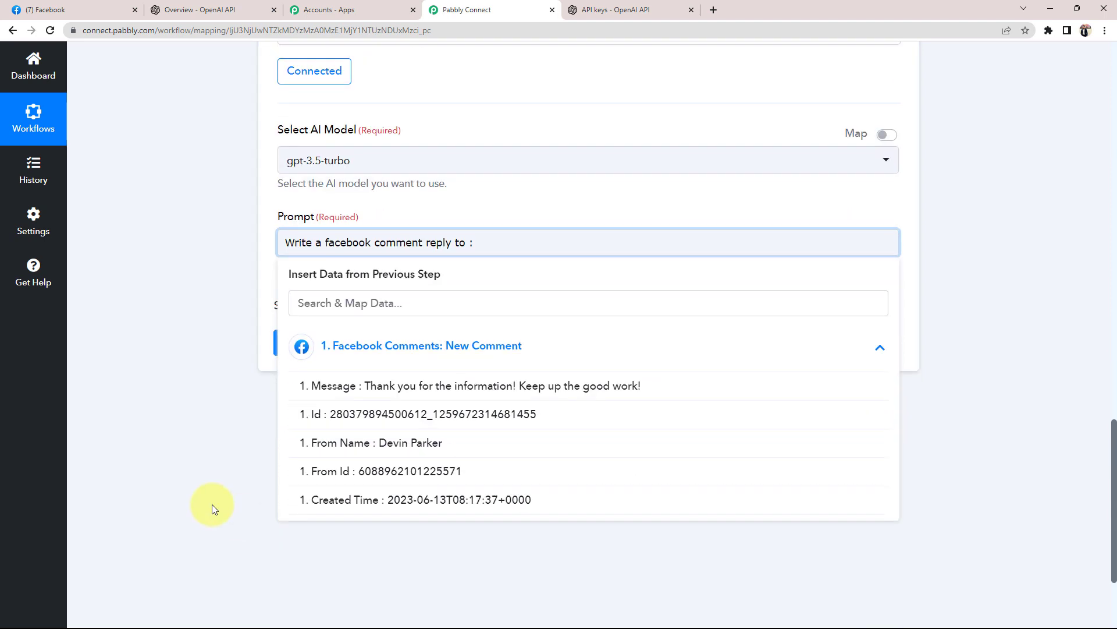
pyautogui.click(416, 376)
pyautogui.click(270, 277)
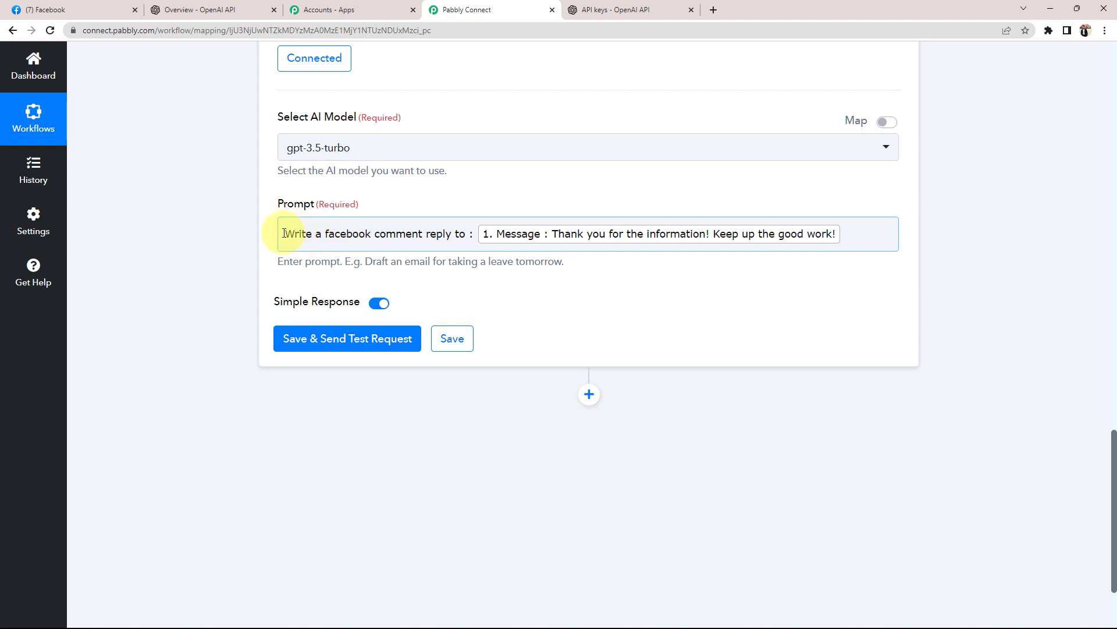
# Review the fixed wording "Write a facebook comment reply to" in front of the mapped Message value in the prompt
pyautogui.click(399, 230)
pyautogui.click(259, 239)
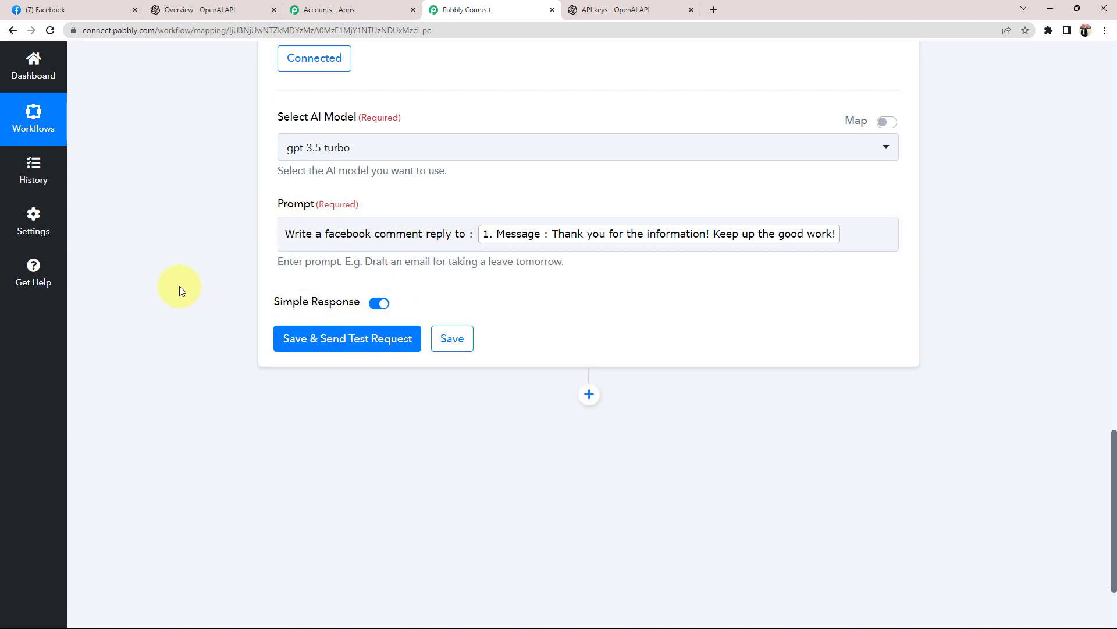
pyautogui.click(466, 233)
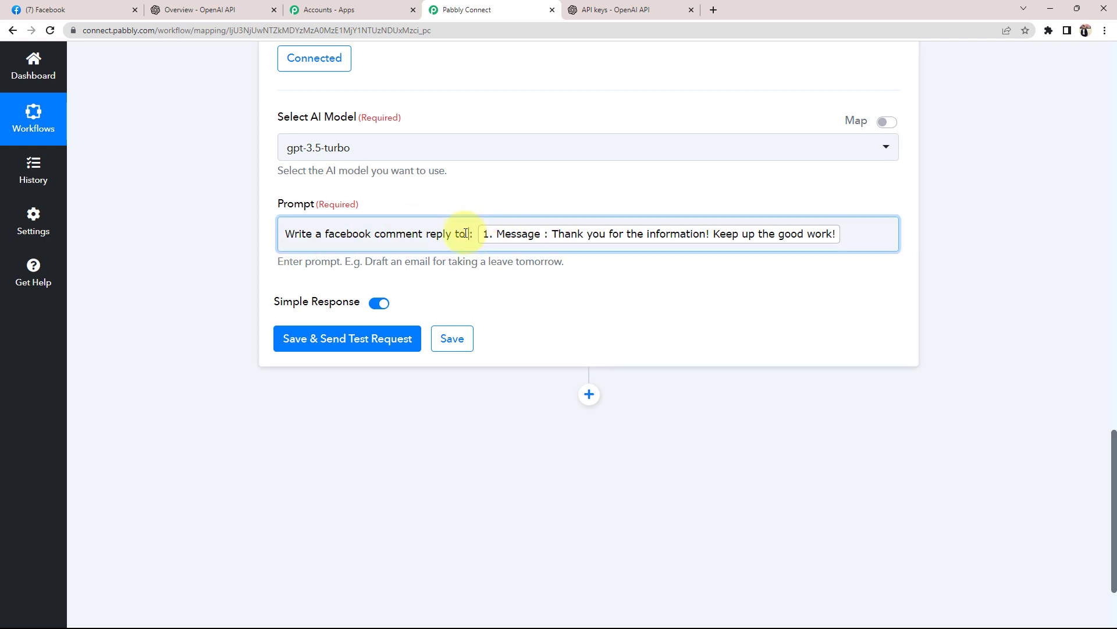
pyautogui.moveTo(466, 233); pyautogui.dragTo(208, 237)
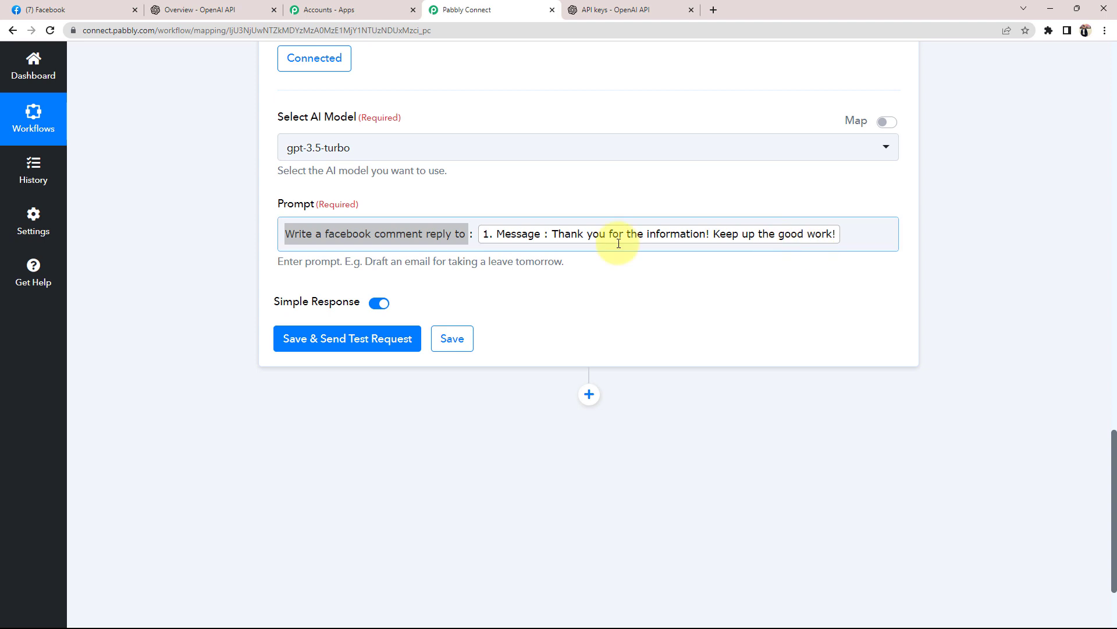
pyautogui.click(395, 234)
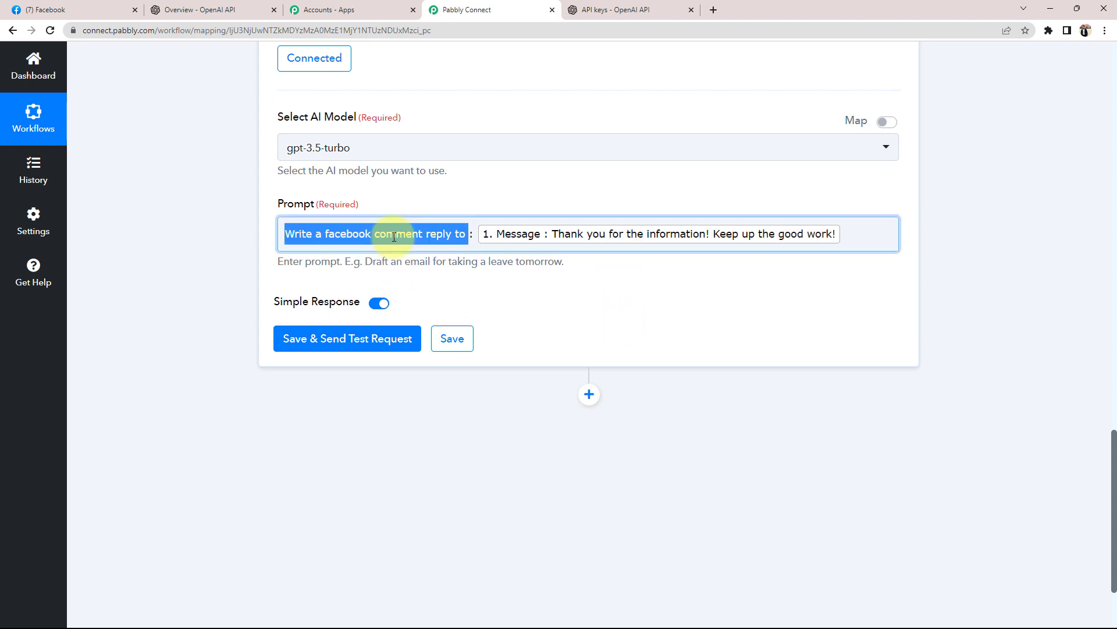
pyautogui.click(172, 239)
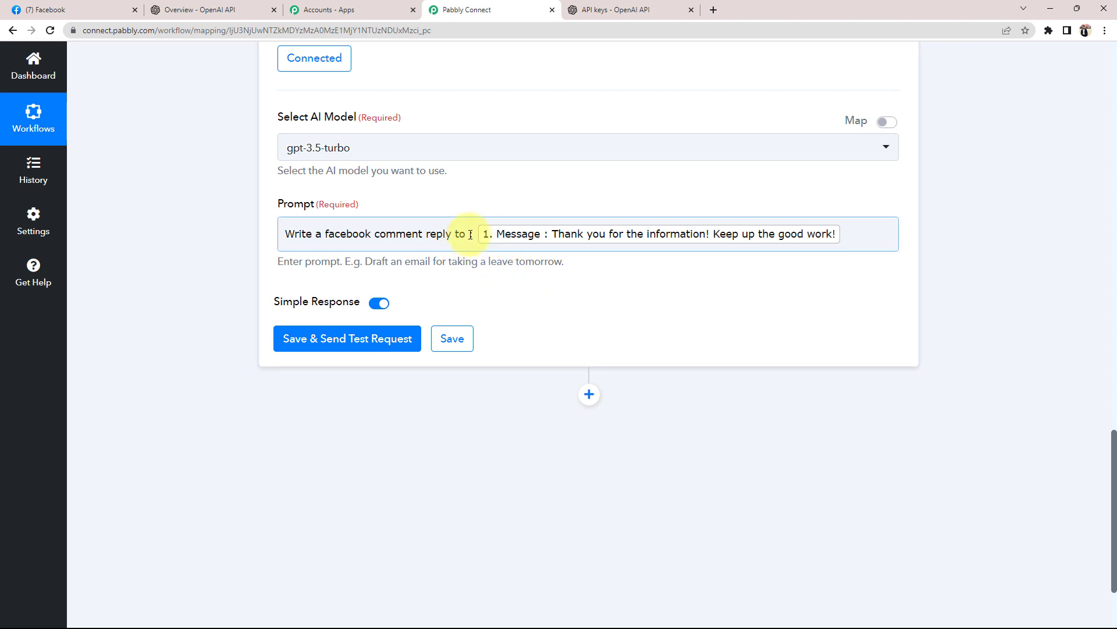
pyautogui.moveTo(470, 234); pyautogui.dragTo(259, 244)
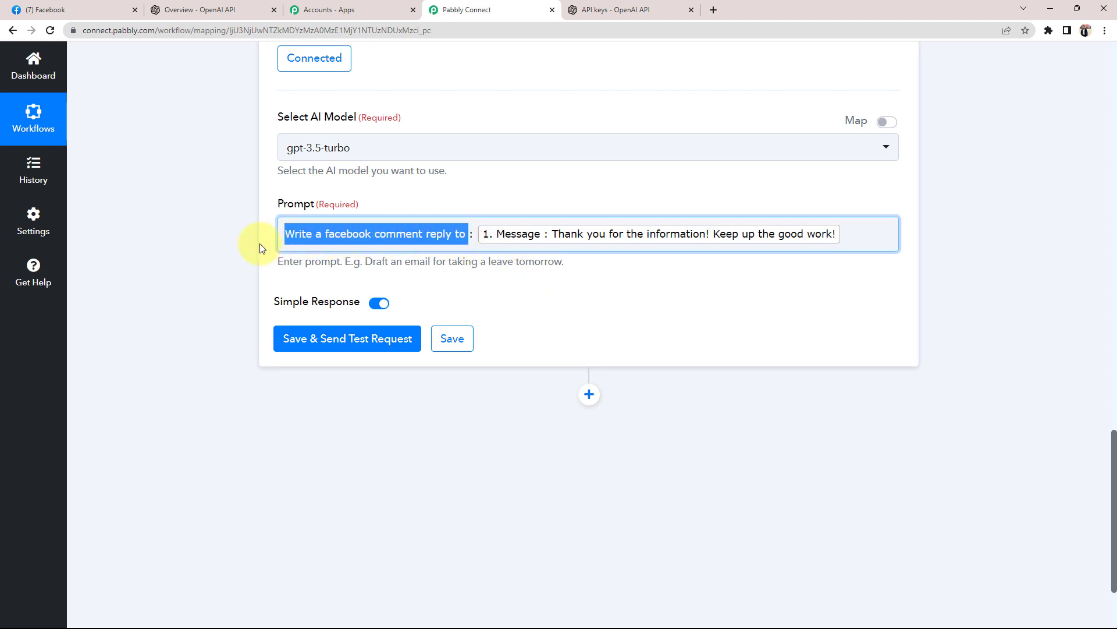
pyautogui.click(465, 234)
pyautogui.click(173, 269)
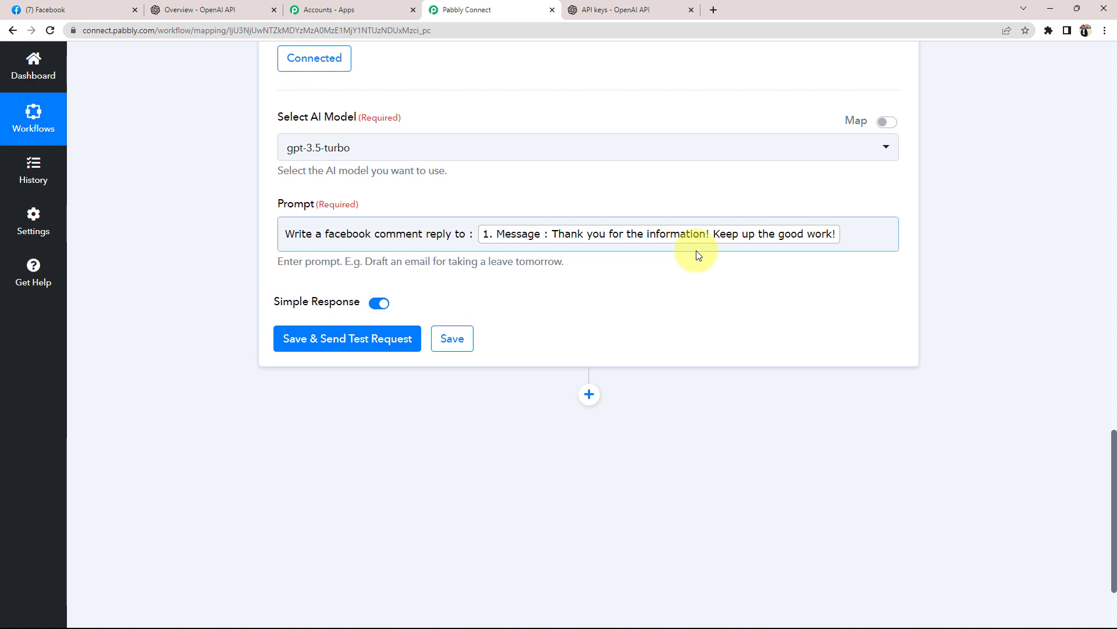
# View the acne post's comment and comment box on Facebook, then return to Pabbly Connect and check the prompt with its mapped message
pyautogui.click(99, 10)
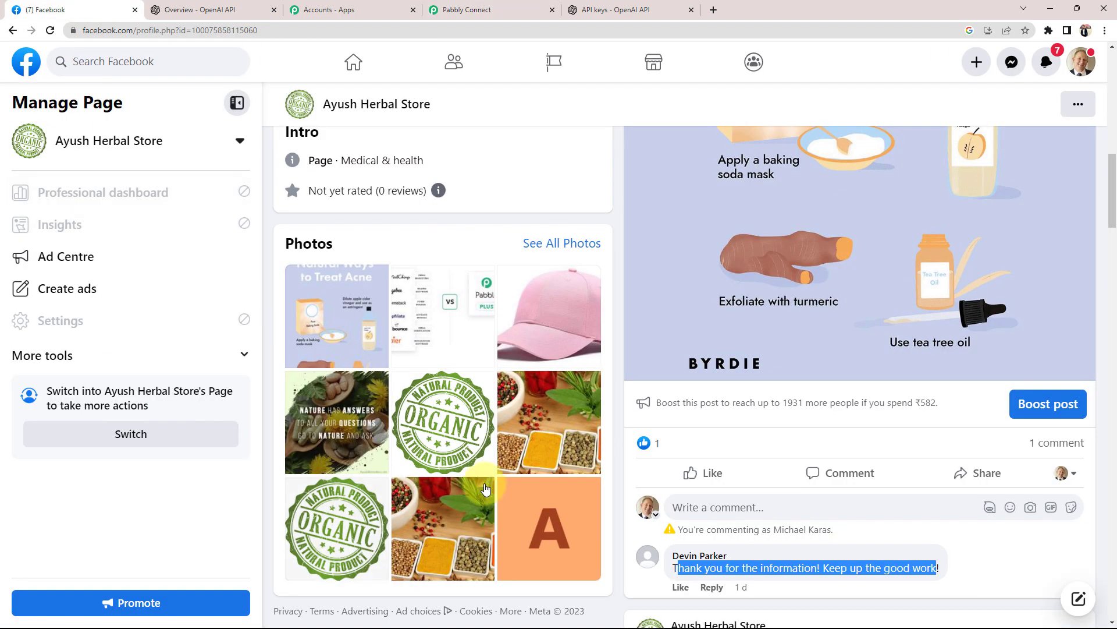
pyautogui.click(723, 506)
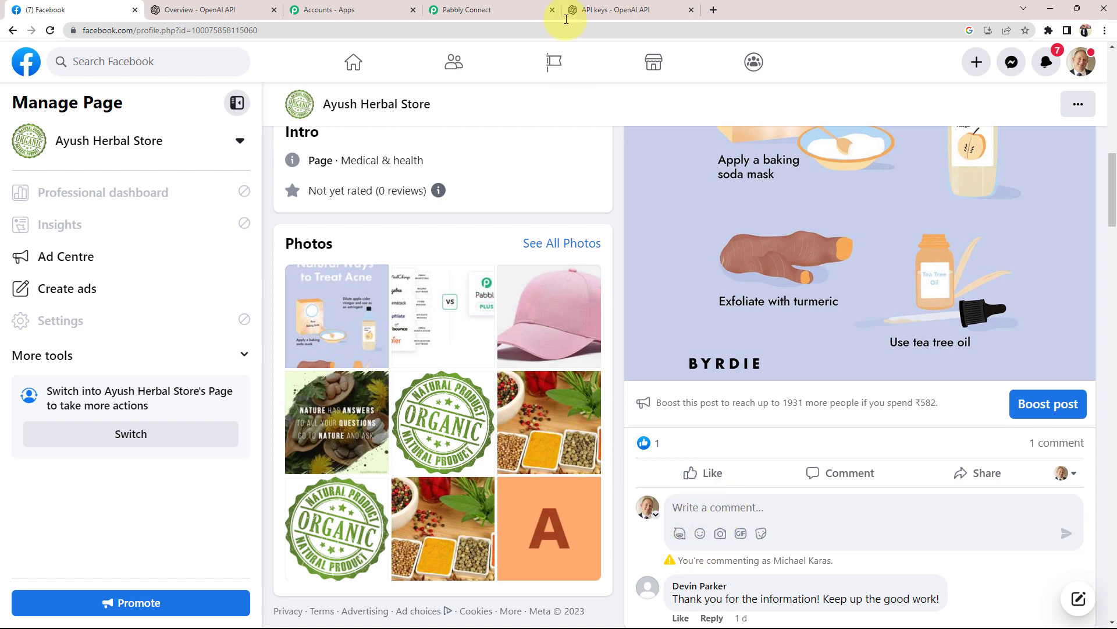
pyautogui.click(501, 10)
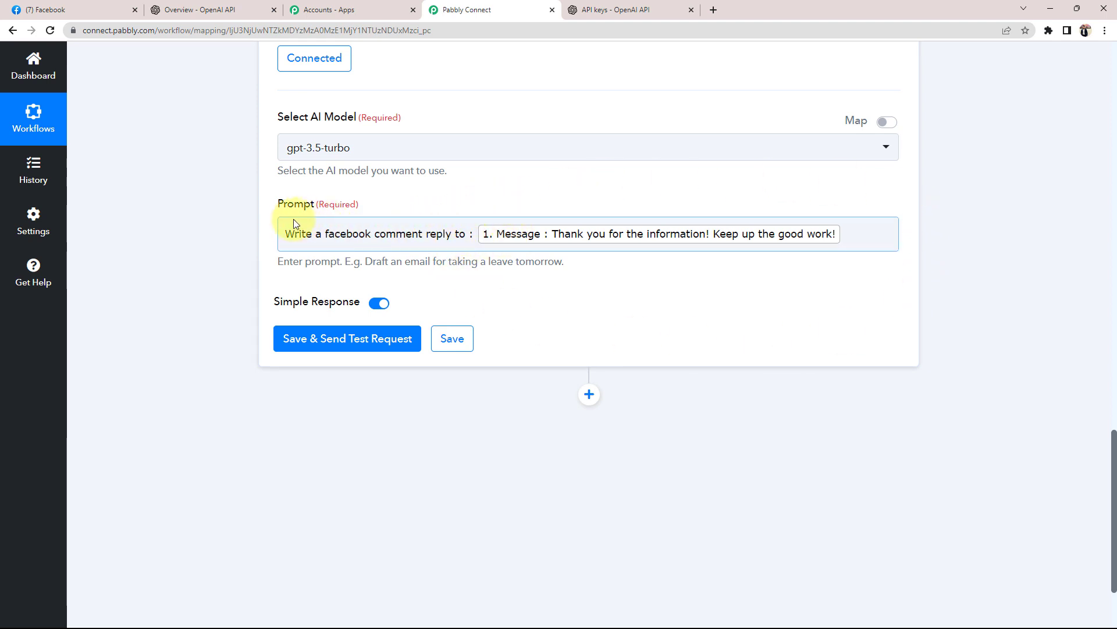
pyautogui.moveTo(465, 235); pyautogui.dragTo(232, 236)
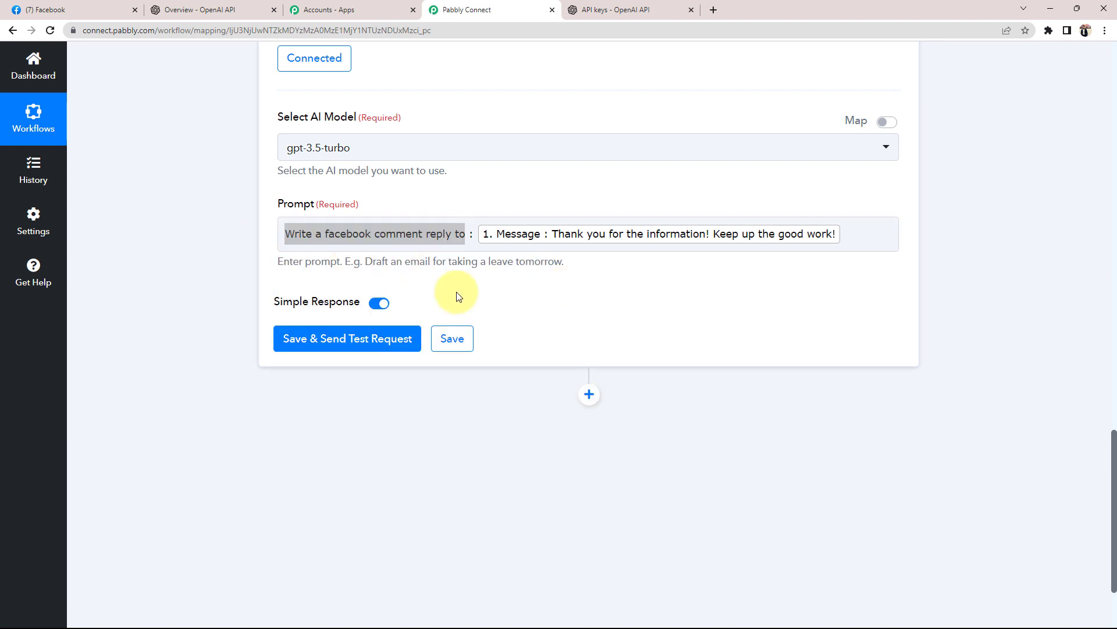
pyautogui.click(873, 241)
pyautogui.click(186, 240)
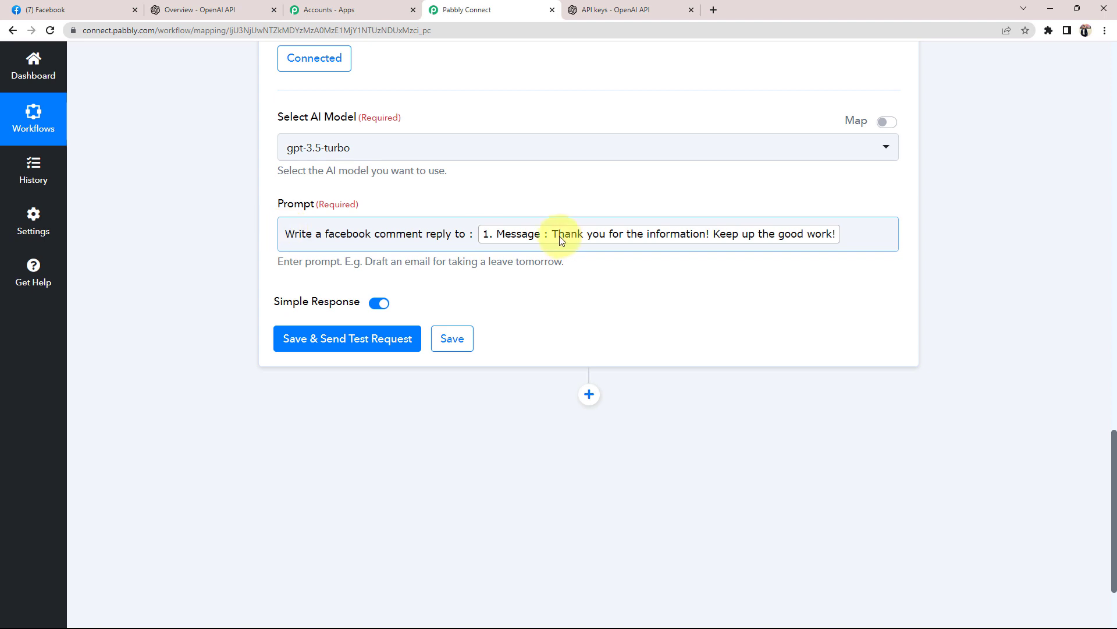
# Save the Ask ChatGPT action with a test request and read the full Choices 0 Message Content in the response
pyautogui.click(376, 343)
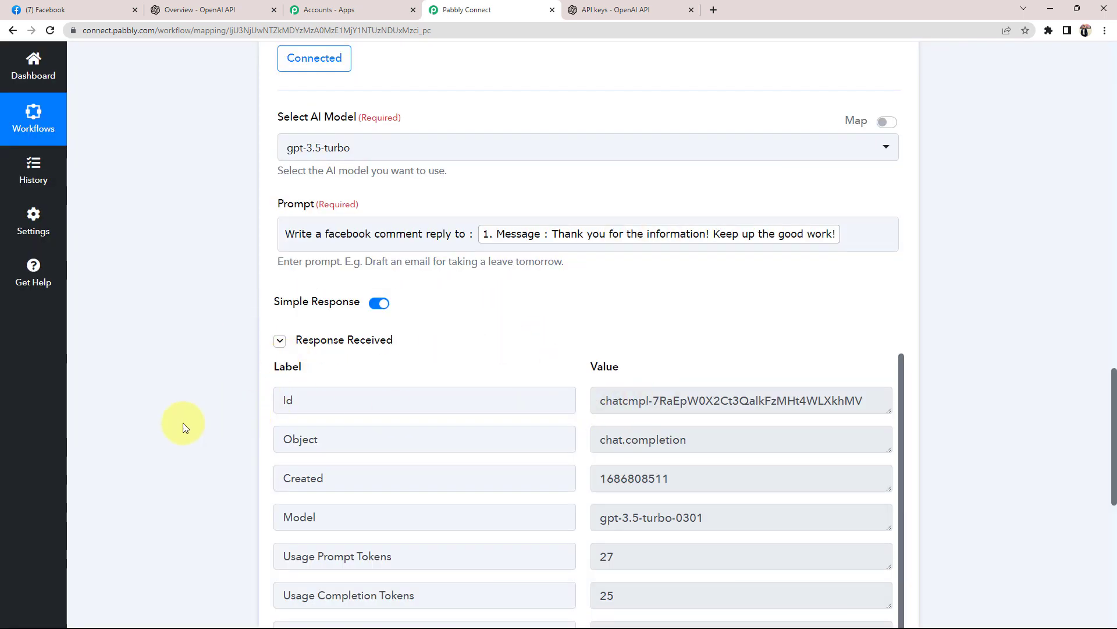
pyautogui.scroll(-2, 187, 432)
pyautogui.scroll(-2, 187, 433)
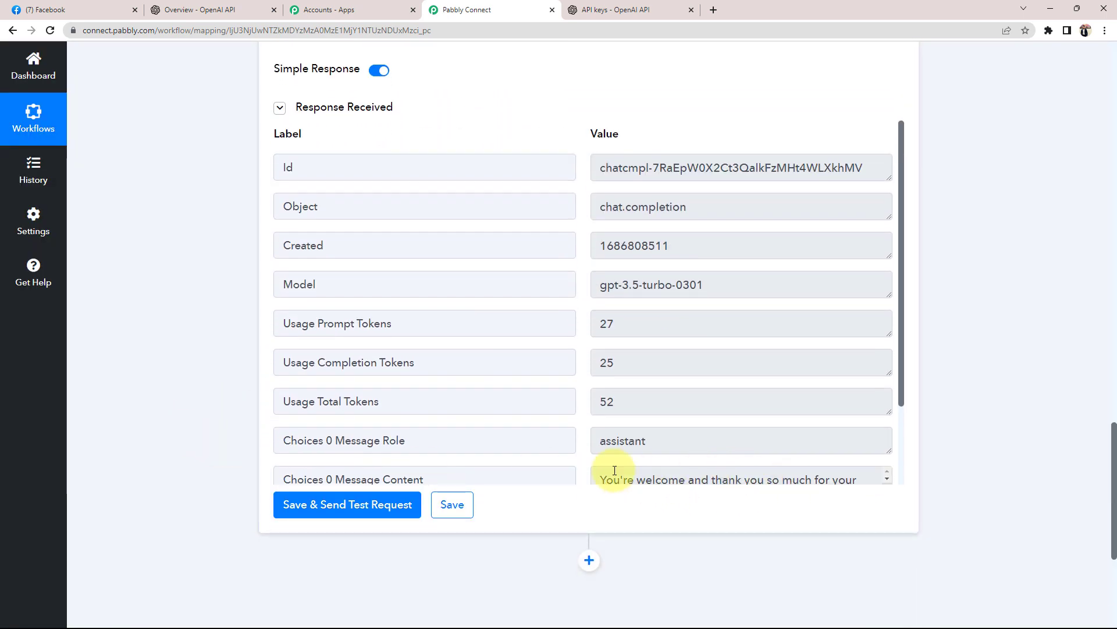
pyautogui.click(882, 483)
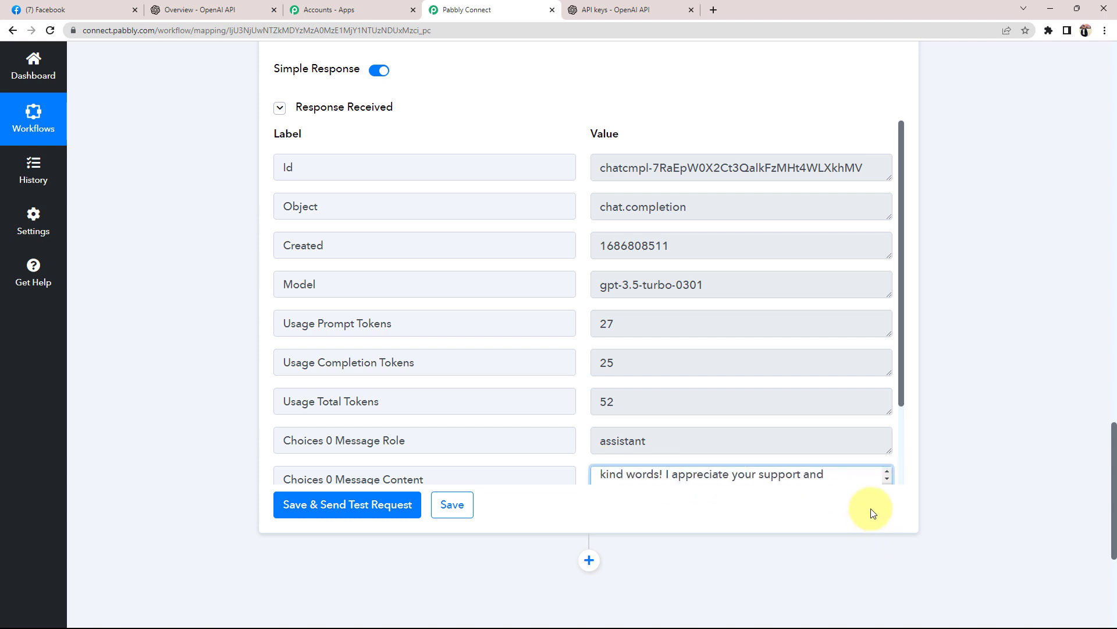
pyautogui.click(885, 481)
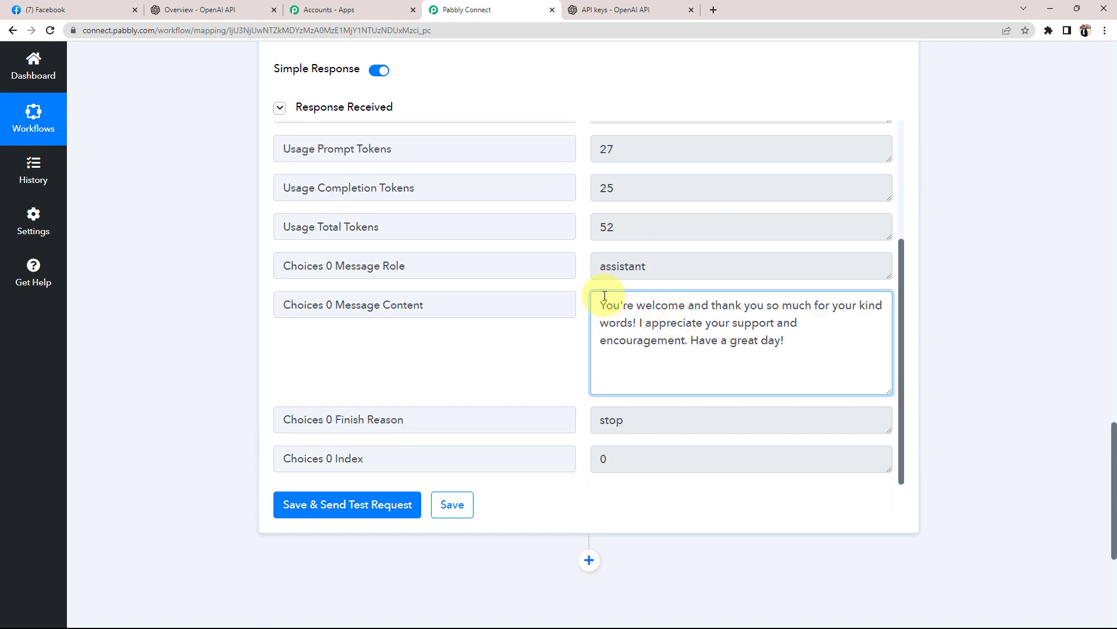
pyautogui.moveTo(600, 304); pyautogui.dragTo(882, 305)
pyautogui.click(640, 354)
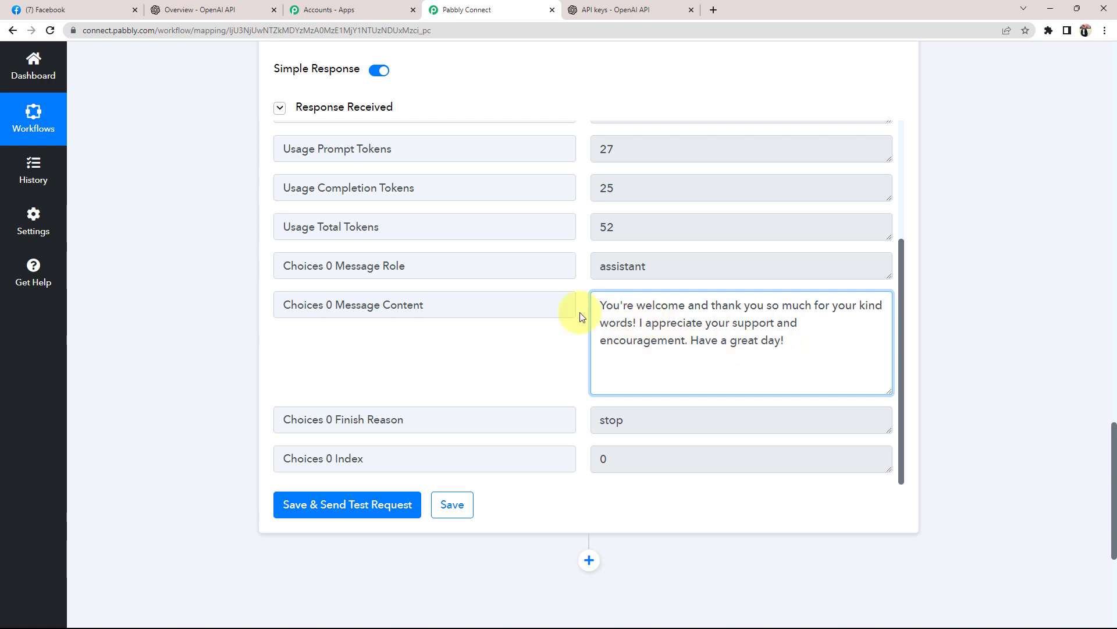
# Compare the prompt and ChatGPT's generated reply with the original comment on the Facebook post, then return to Pabbly Connect
pyautogui.scroll(5, 507, 326)
pyautogui.scroll(4, 505, 353)
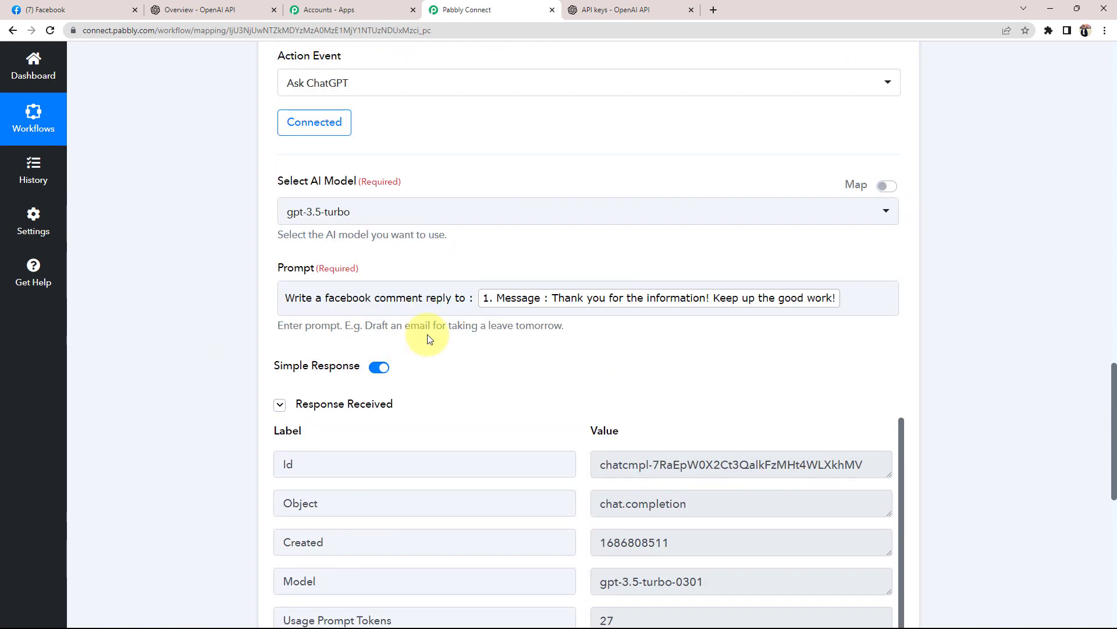
pyautogui.scroll(-7, 578, 339)
pyautogui.scroll(-2, 701, 389)
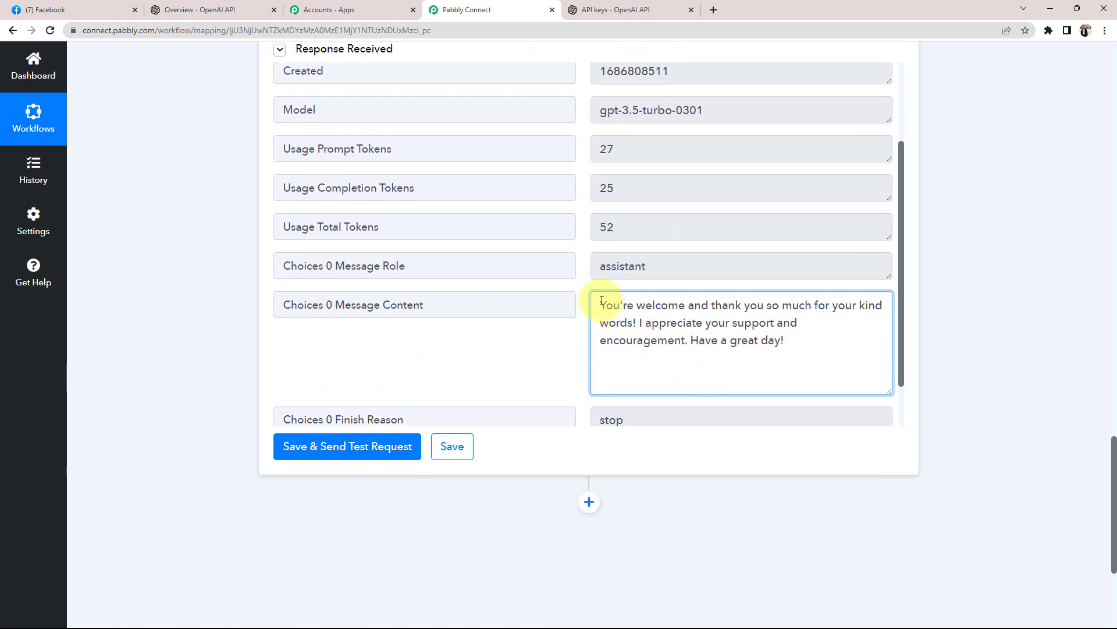
pyautogui.moveTo(602, 301); pyautogui.dragTo(786, 341)
pyautogui.click(45, 10)
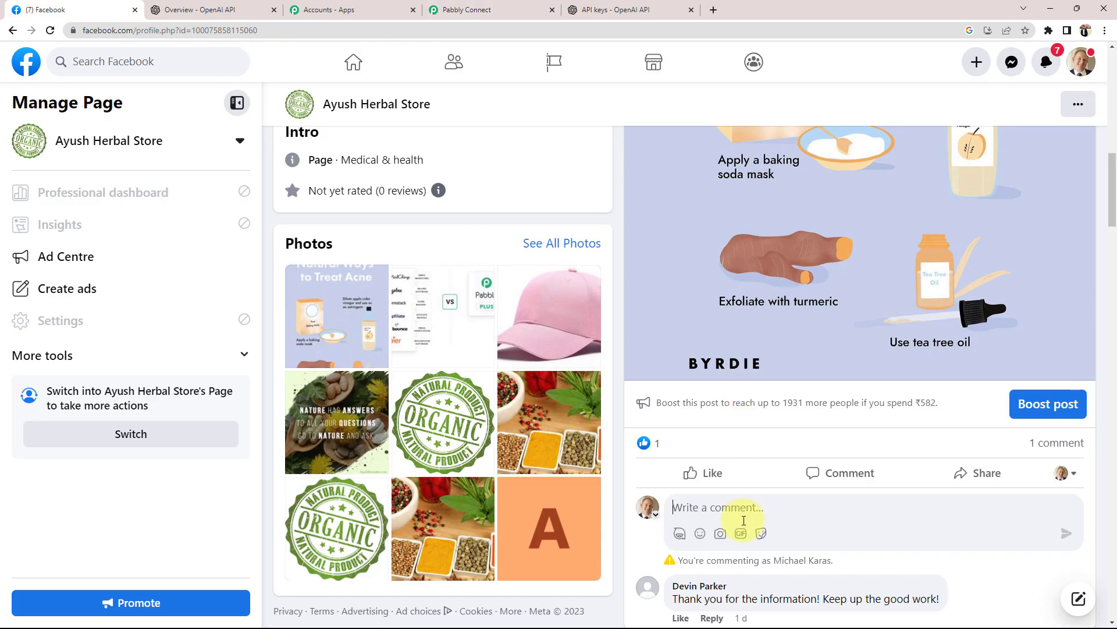
pyautogui.scroll(-2, 744, 520)
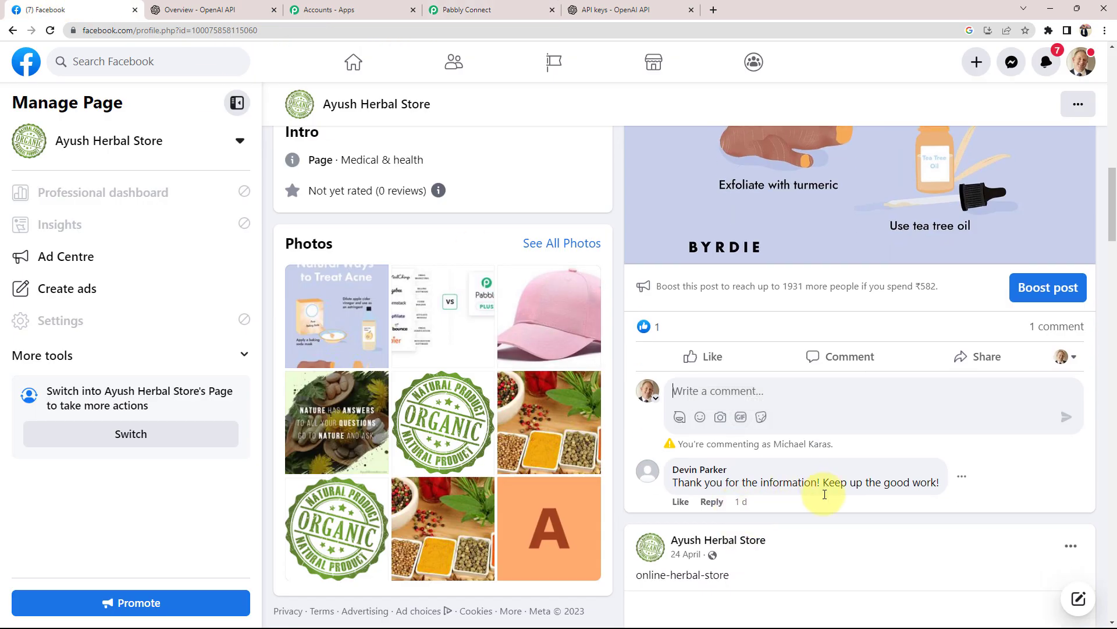
pyautogui.click(466, 9)
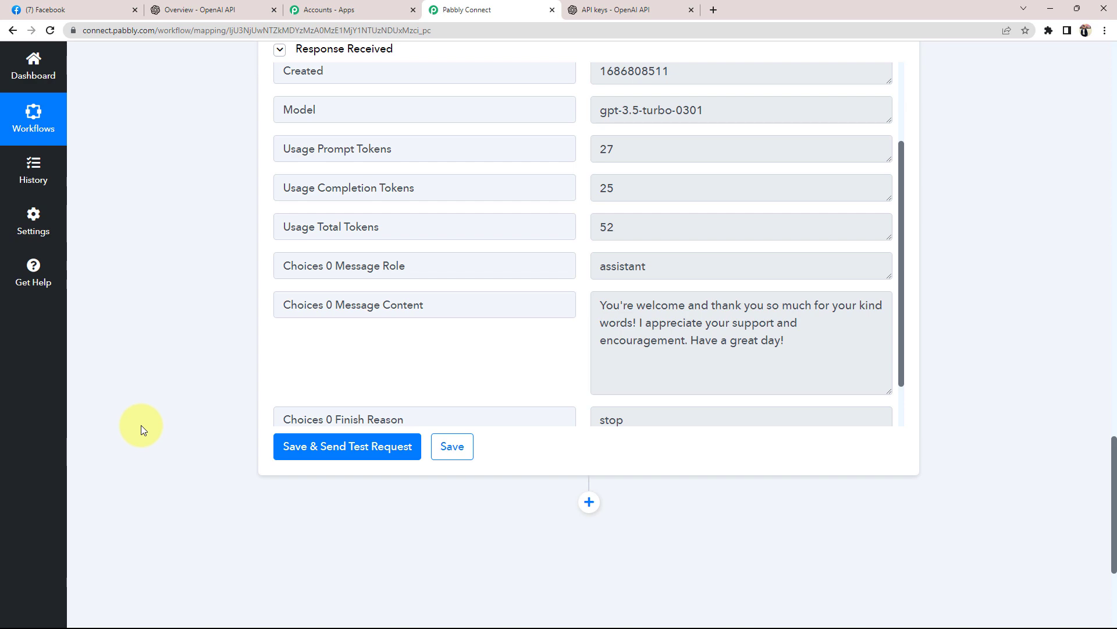
pyautogui.tripleClick(621, 323)
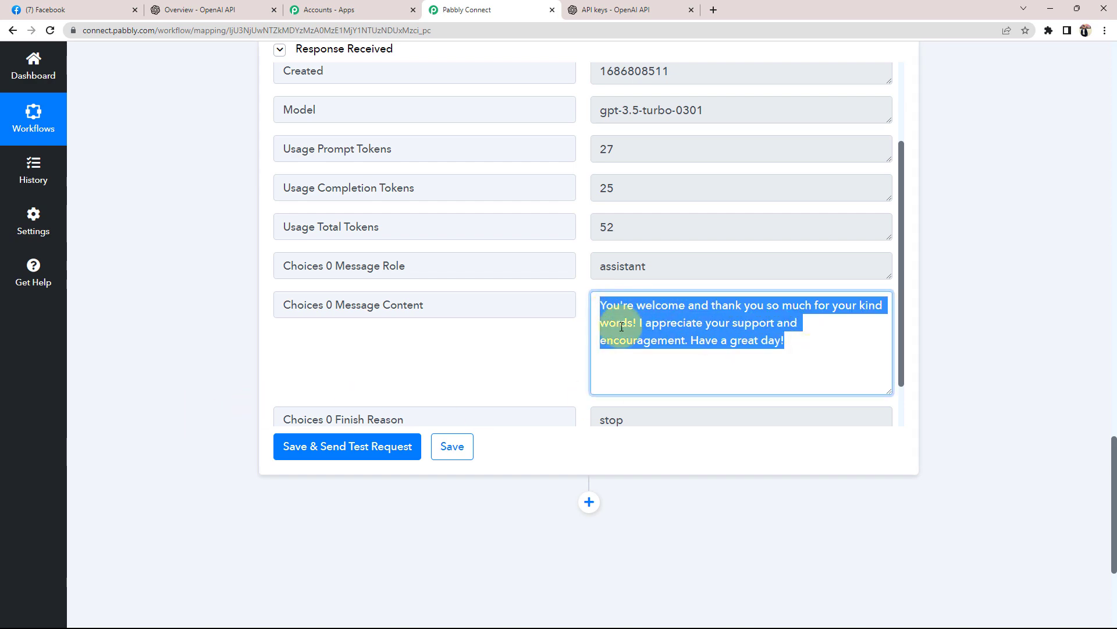
pyautogui.click(58, 10)
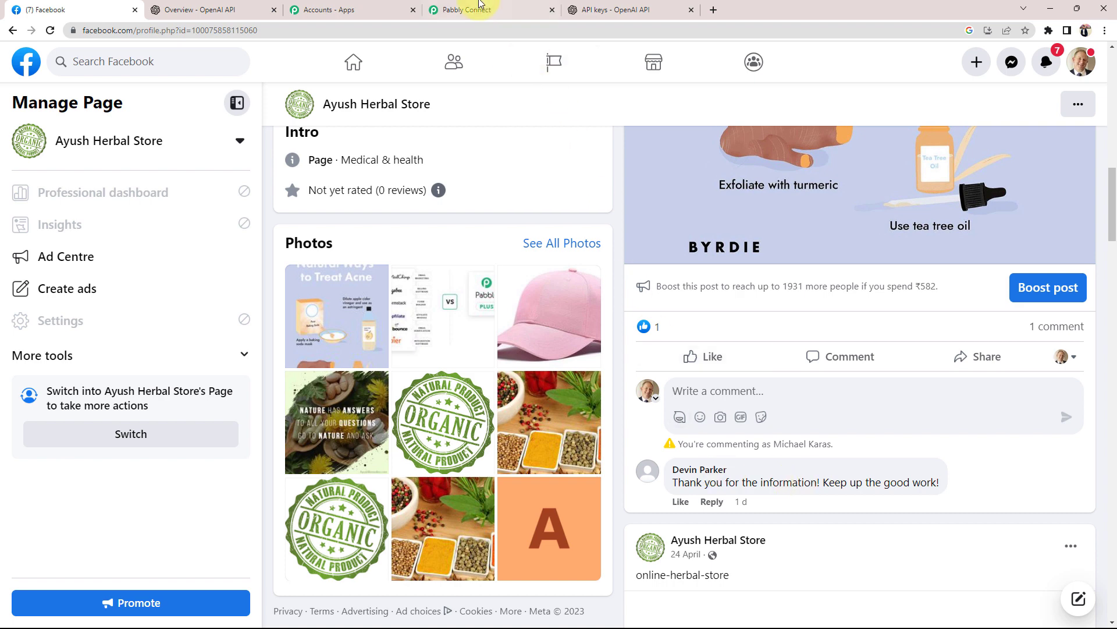
pyautogui.click(468, 9)
# Add a Facebook Comments action after ChatGPT with the event Reply Comment on a Page Post and open its account connection settings
pyautogui.click(589, 502)
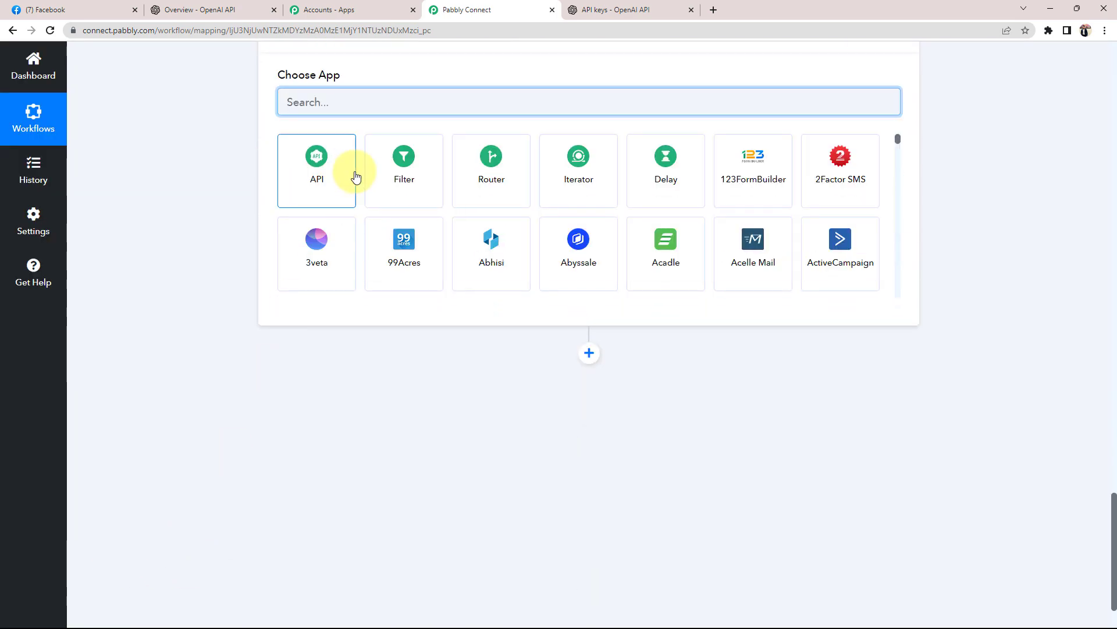
pyautogui.scroll(3, 302, 256)
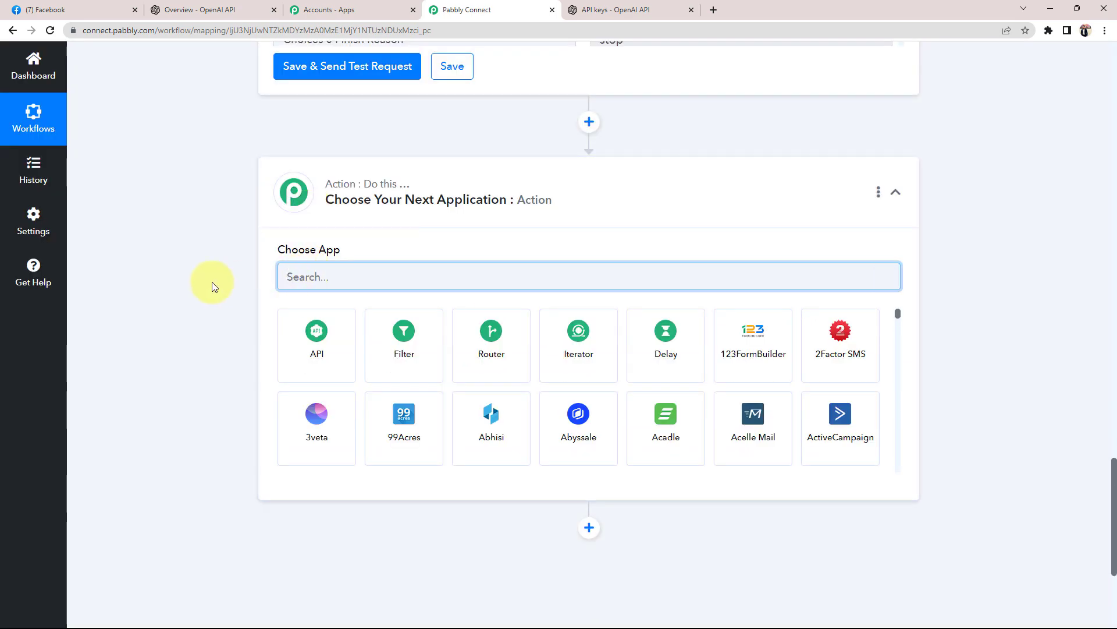
pyautogui.write('face')
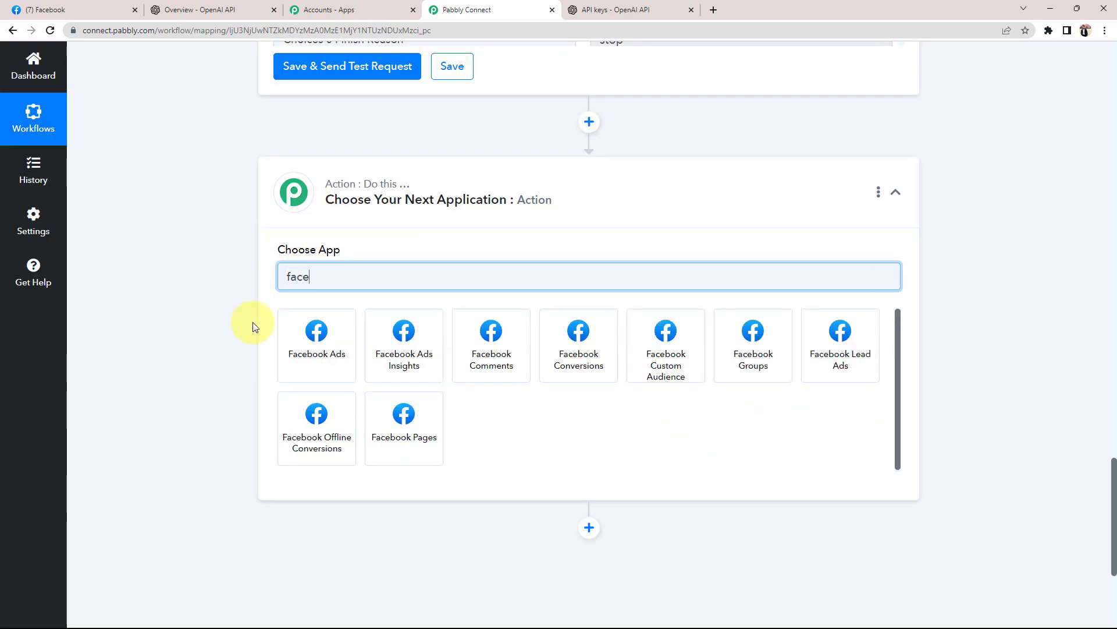
pyautogui.click(314, 350)
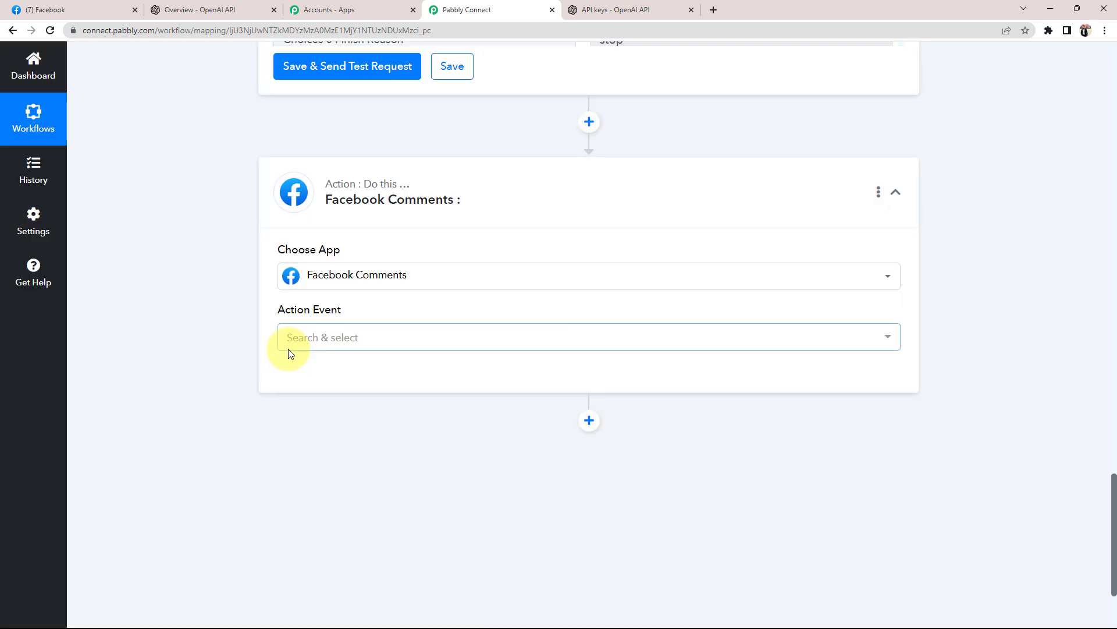
pyautogui.click(288, 348)
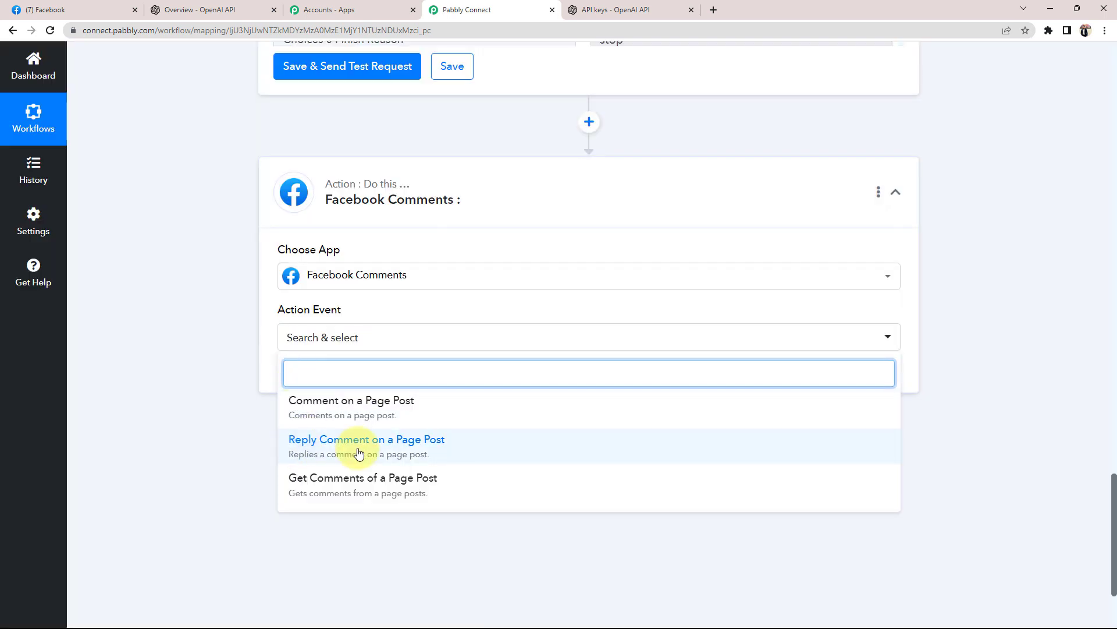
pyautogui.click(390, 453)
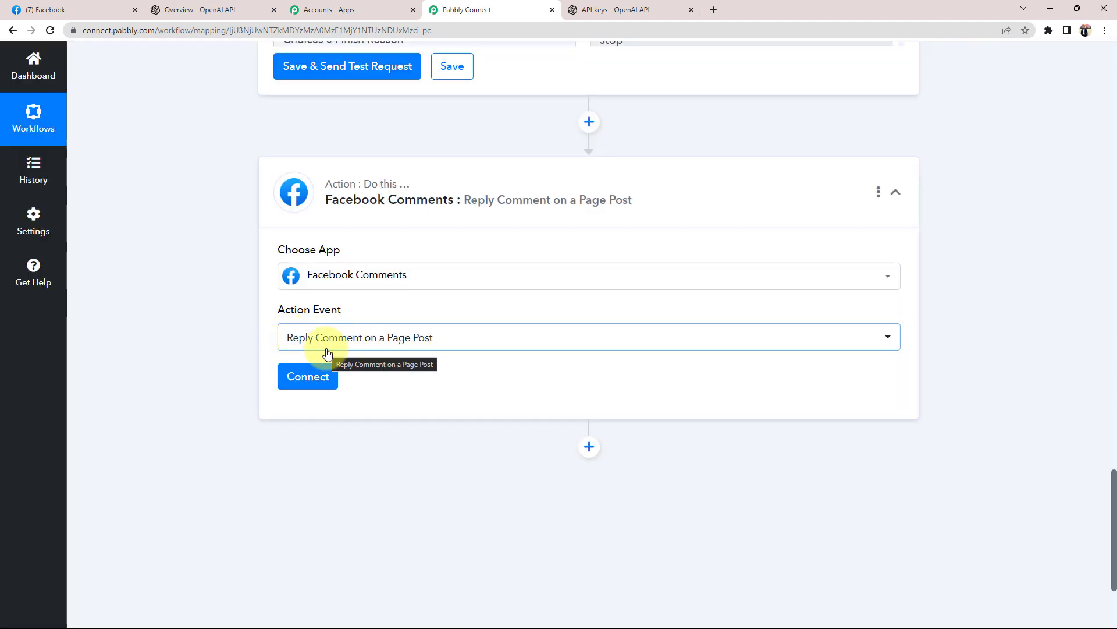
pyautogui.click(305, 379)
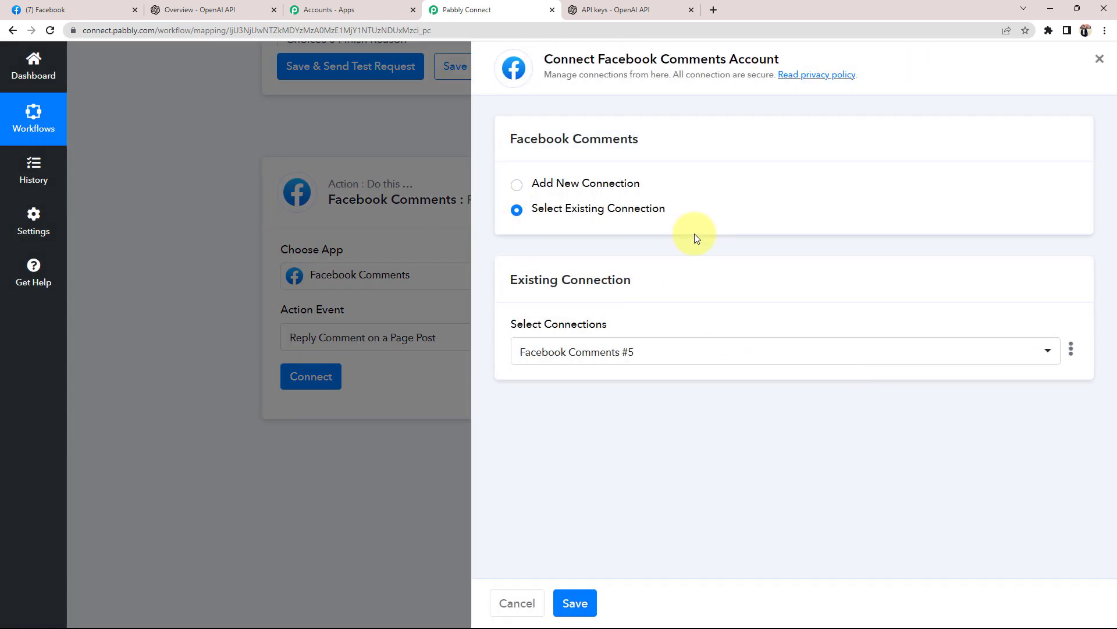
# Save the existing connection Facebook Comments #5 and choose Ayush Herbal Store as the page for the reply action
pyautogui.click(568, 602)
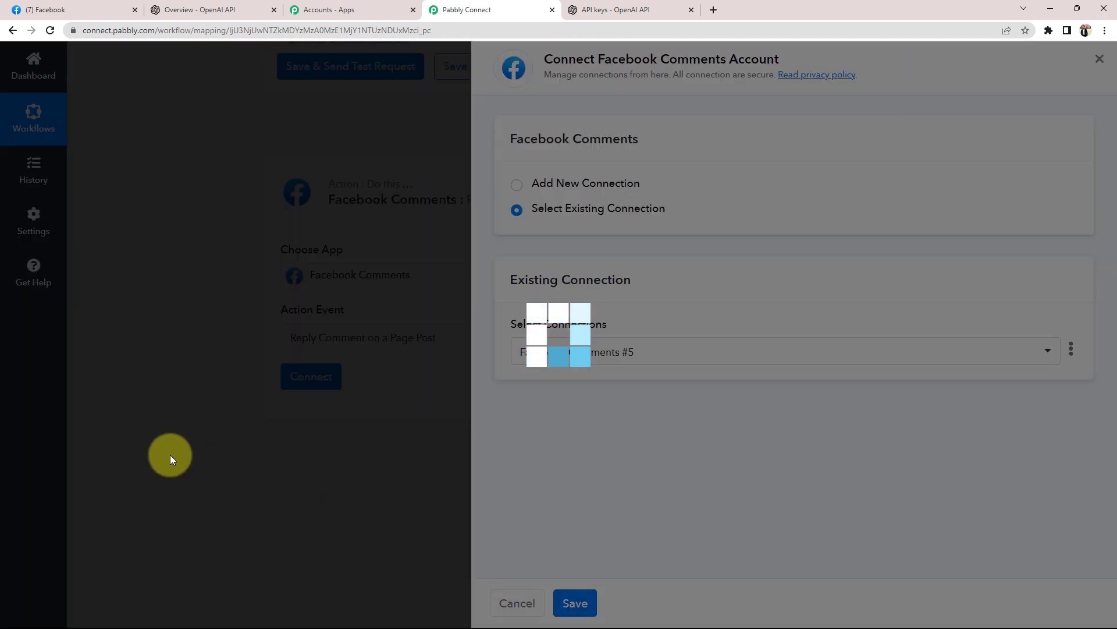
pyautogui.scroll(-3, 160, 395)
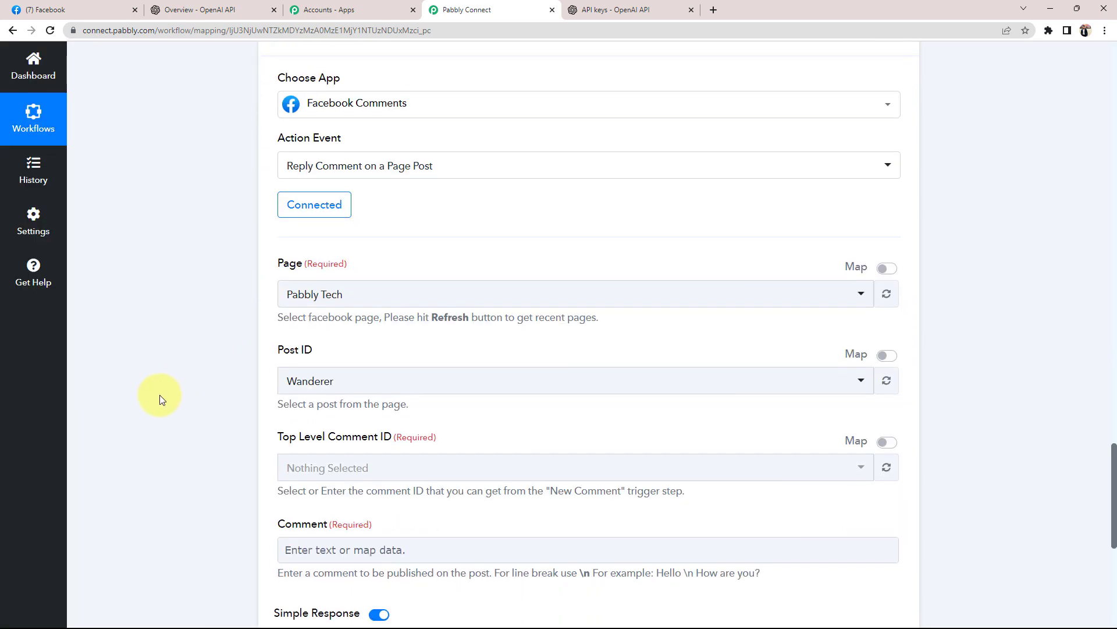
pyautogui.click(290, 231)
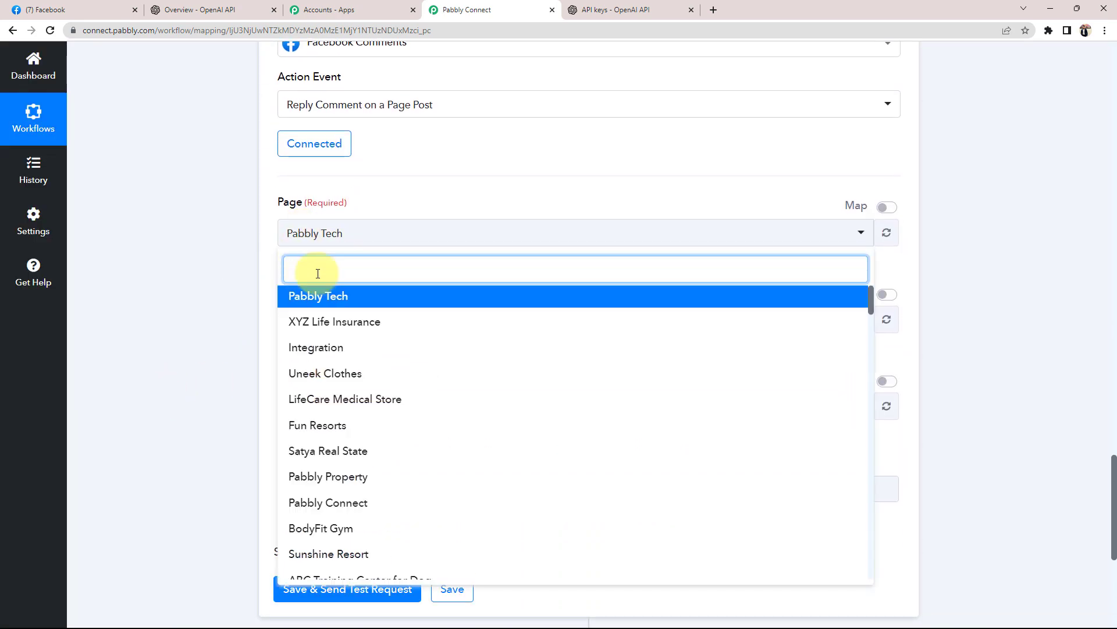
pyautogui.write('ayu')
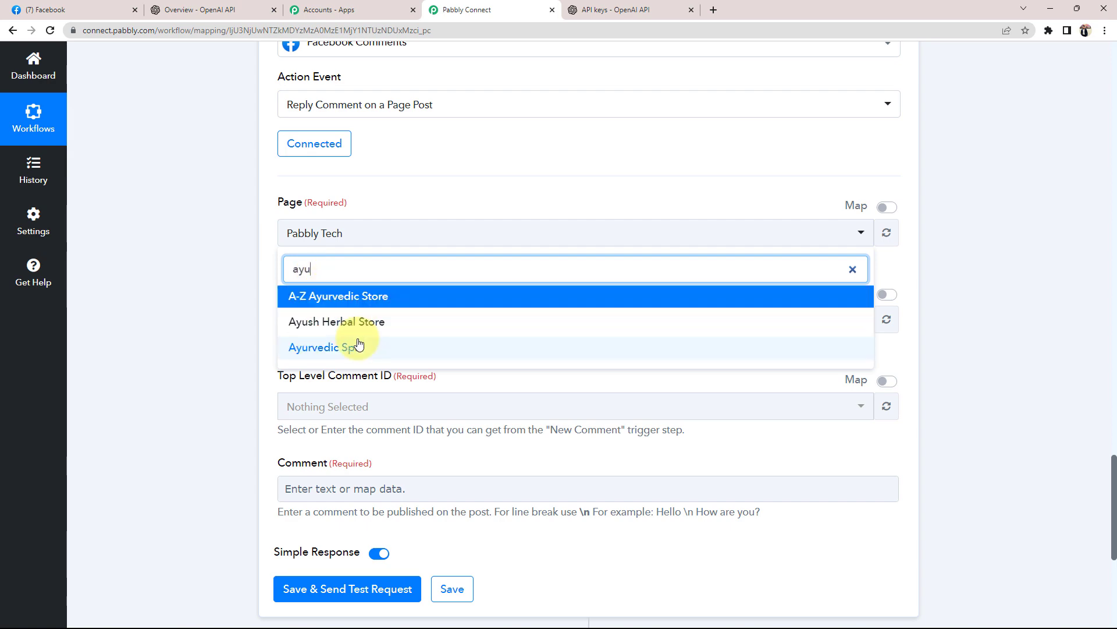
pyautogui.click(324, 330)
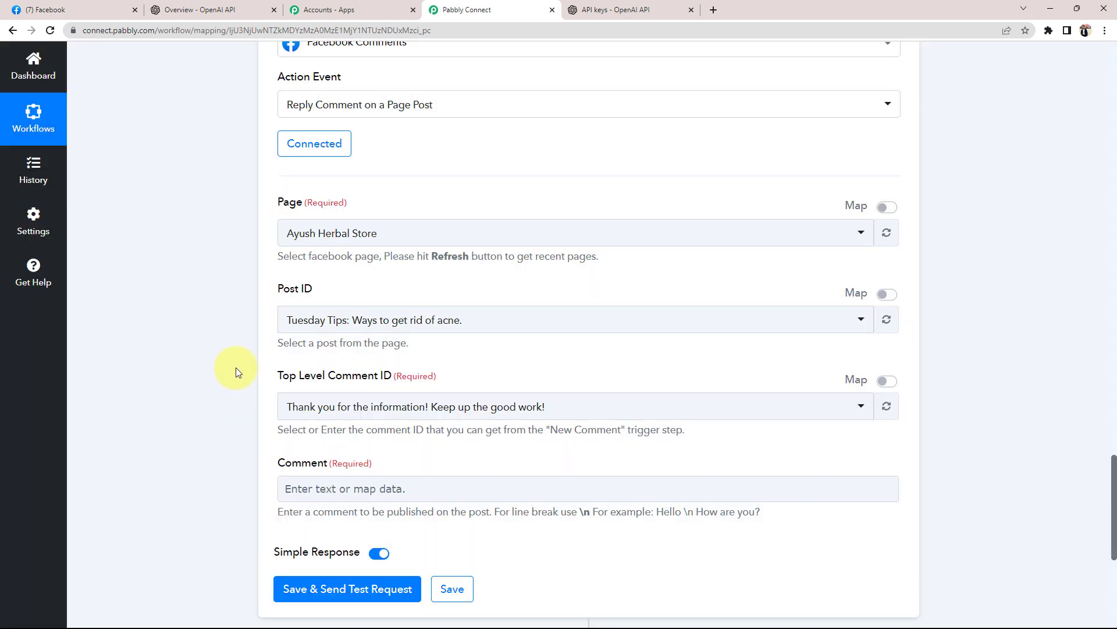
# Check the acne post's title on the Facebook page, then set the Post ID in Pabbly Connect to "Tuesday Tips: Ways to get rid of acne."
pyautogui.click(47, 10)
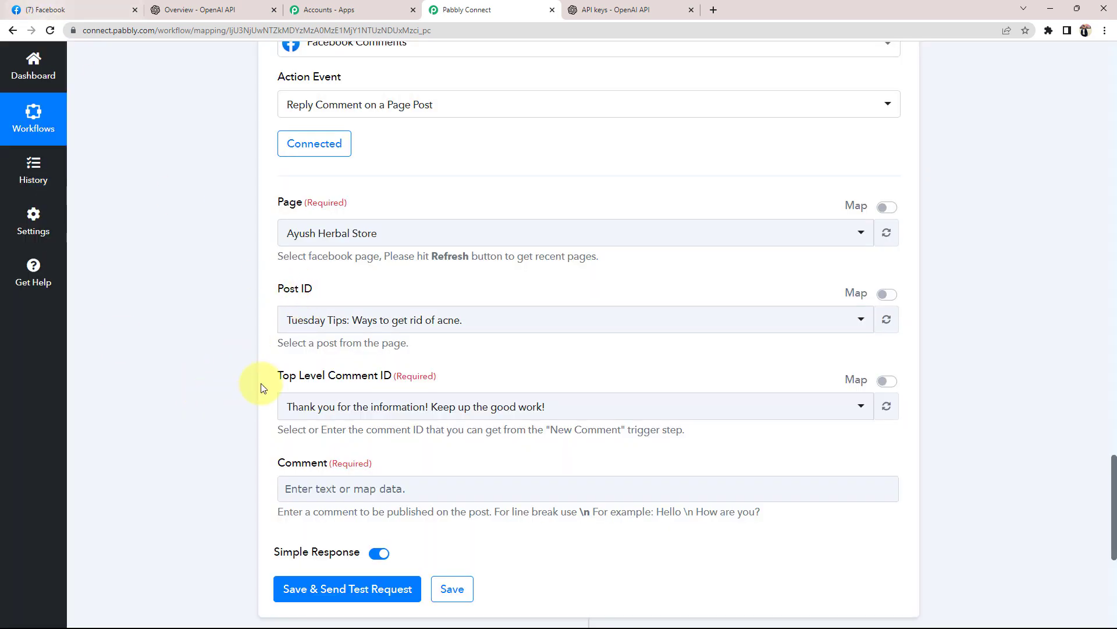
pyautogui.scroll(6, 703, 344)
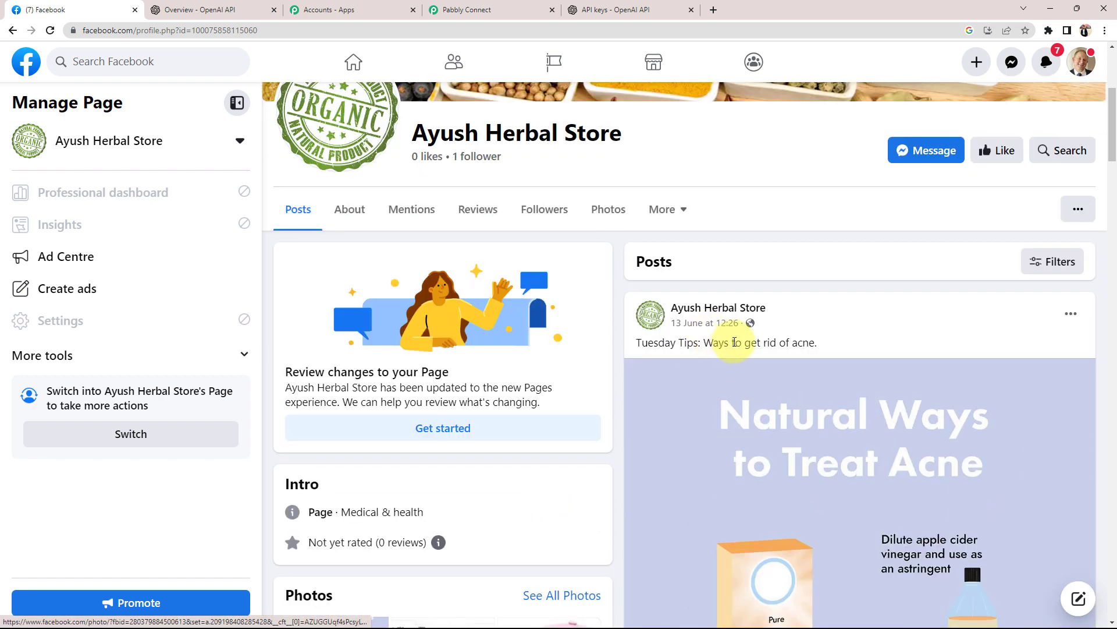
pyautogui.moveTo(707, 344); pyautogui.dragTo(830, 346)
pyautogui.click(486, 9)
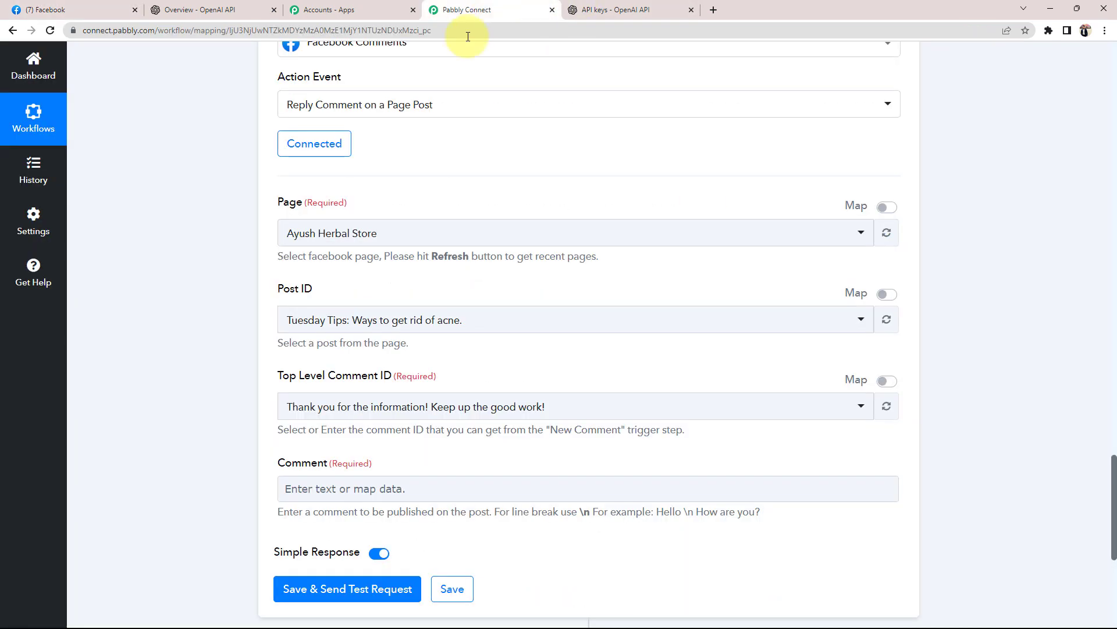
pyautogui.click(295, 327)
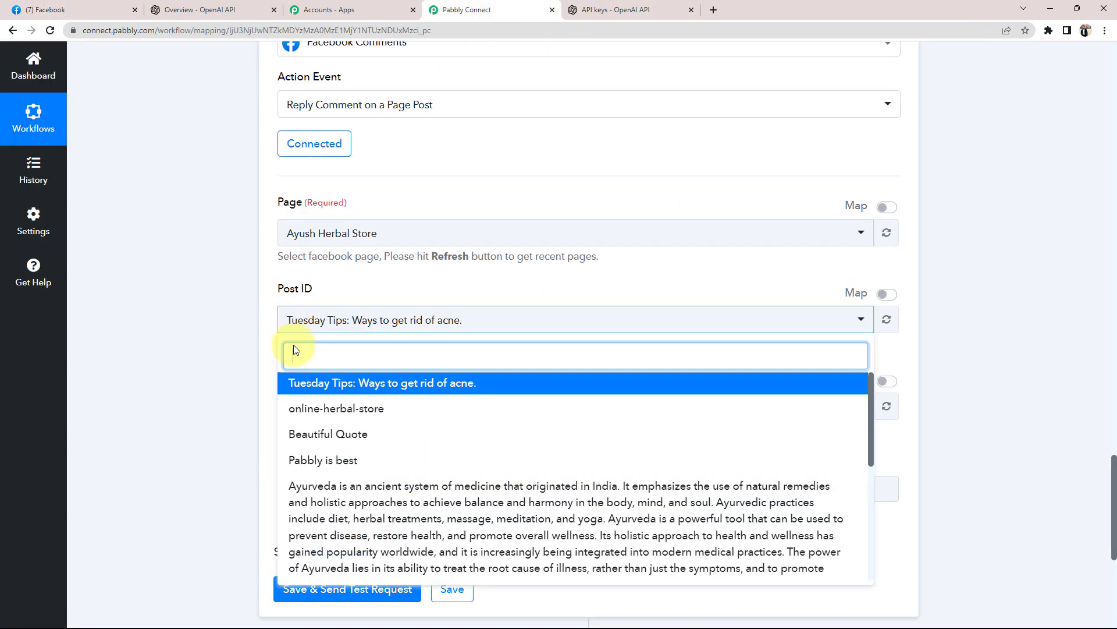
pyautogui.click(398, 389)
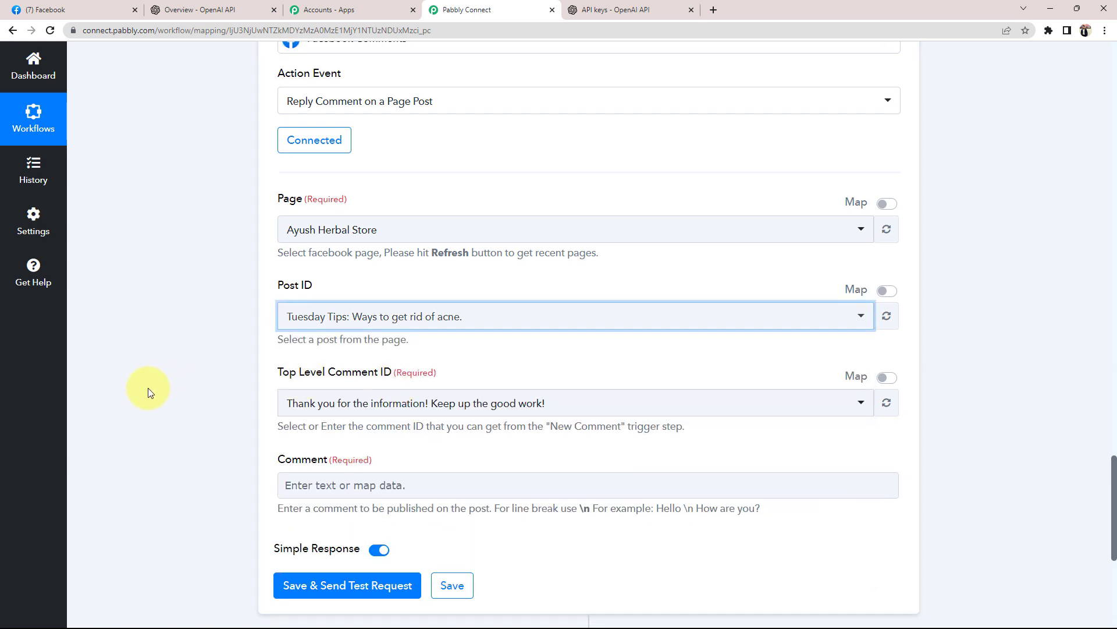
# Enable mapping for Top Level Comment ID and replace its fixed value with the Id from the New Comment trigger
pyautogui.scroll(-1, 299, 347)
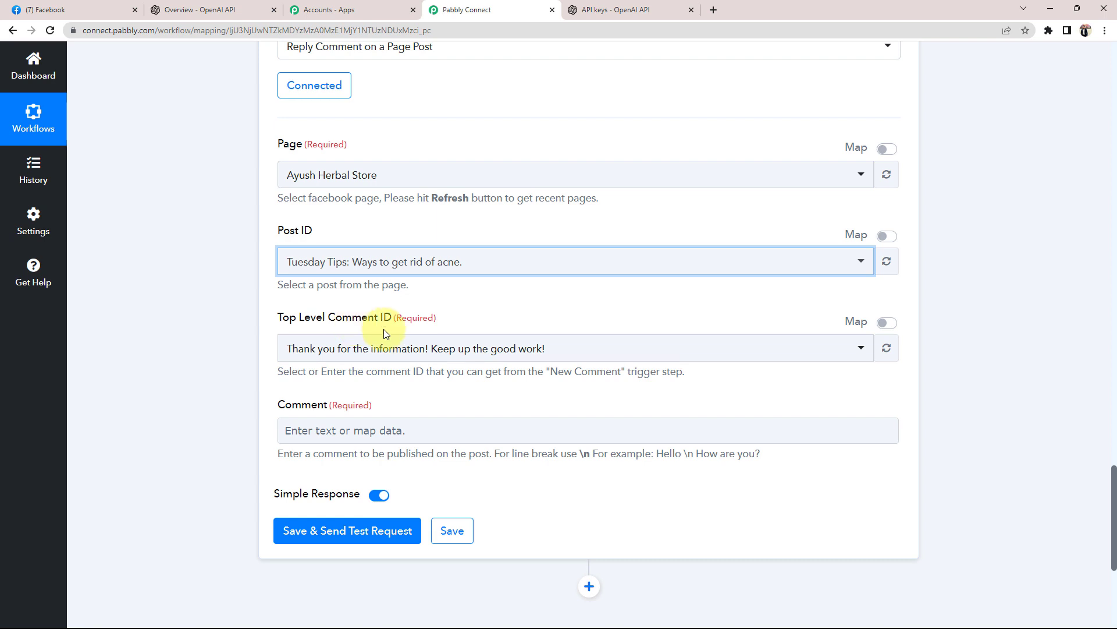
pyautogui.click(891, 321)
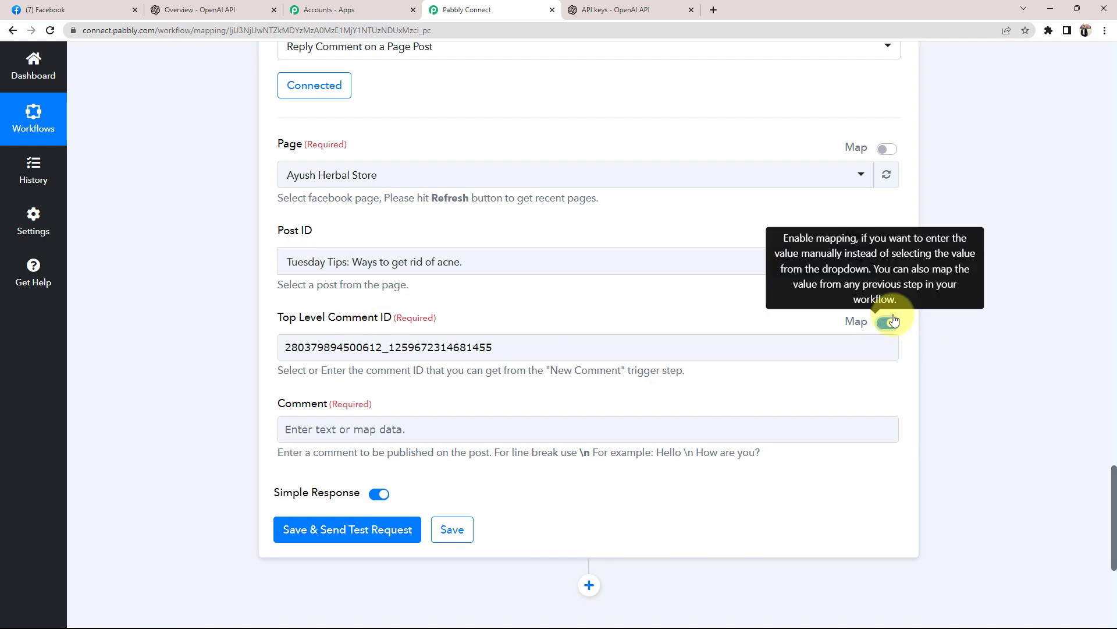
pyautogui.moveTo(507, 347); pyautogui.dragTo(232, 348)
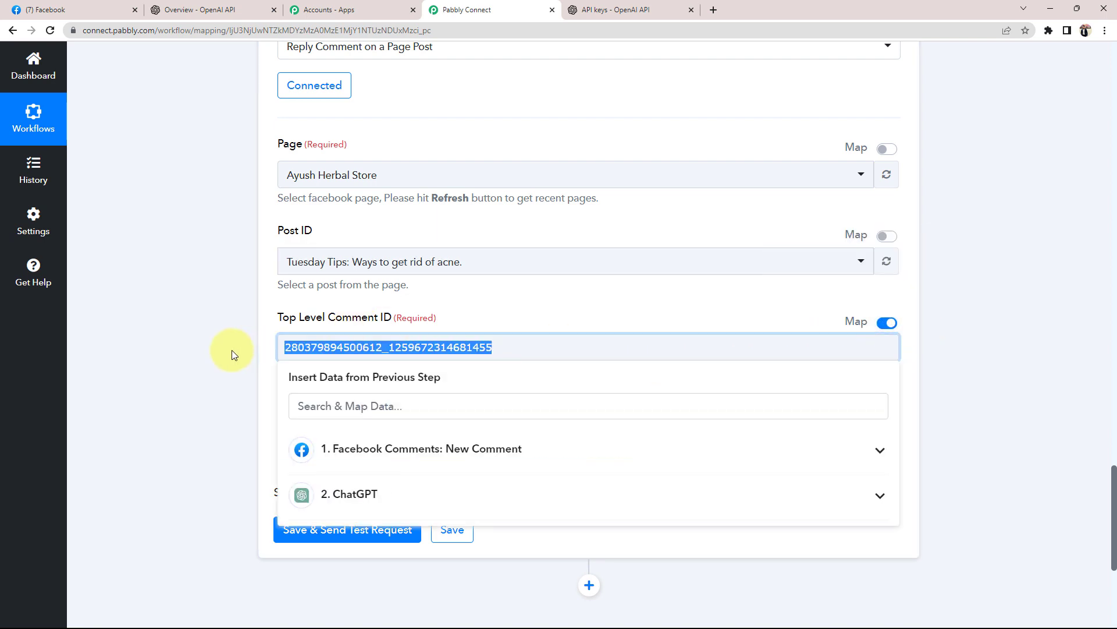
pyautogui.press('BackSpace')
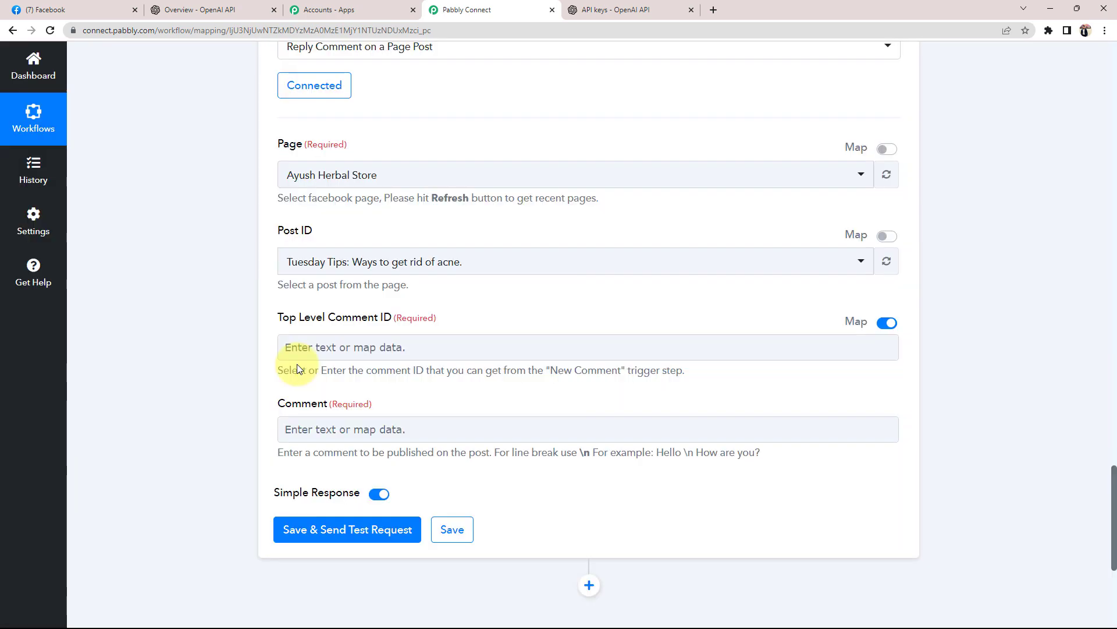
pyautogui.click(309, 353)
pyautogui.click(354, 458)
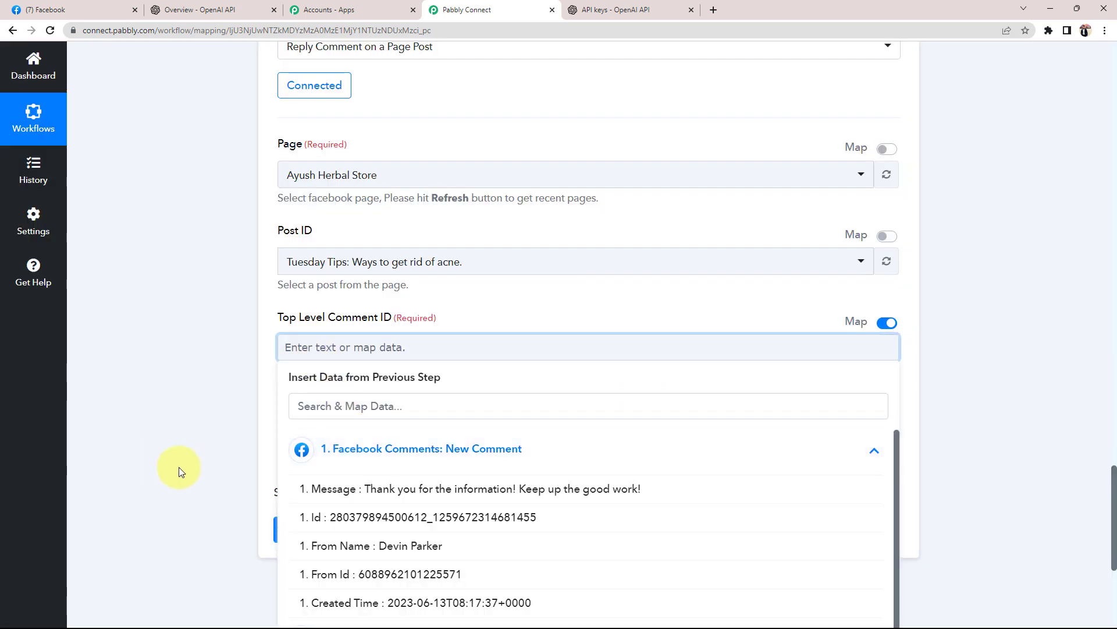
pyautogui.click(328, 459)
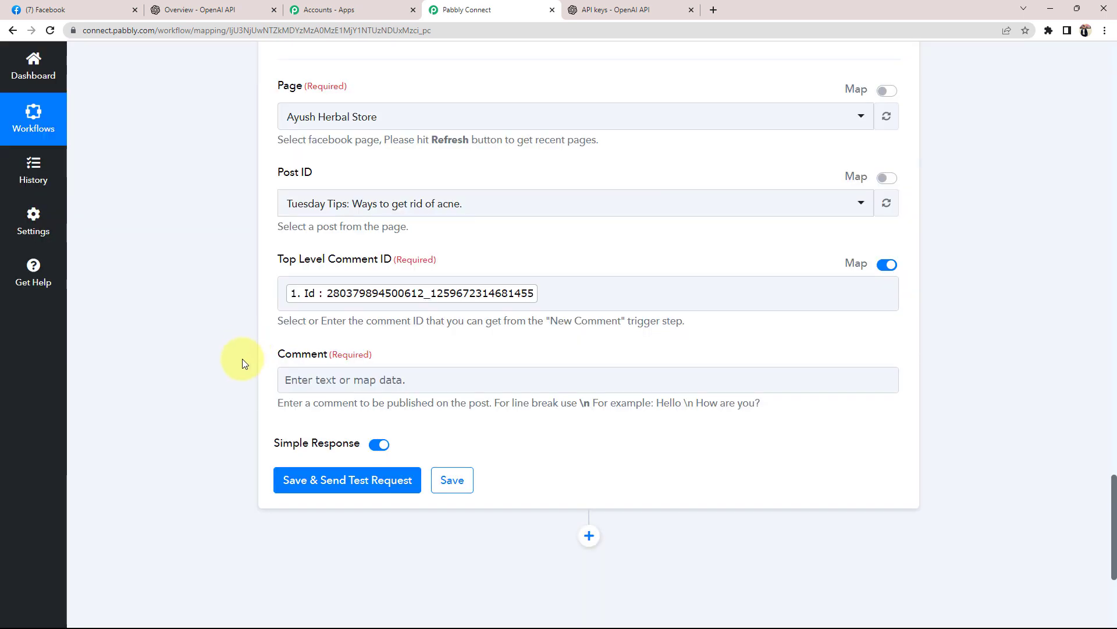
# Map the reply action's Comment field to Choices 0 Message Content from the ChatGPT step
pyautogui.click(308, 384)
pyautogui.scroll(-2, 291, 454)
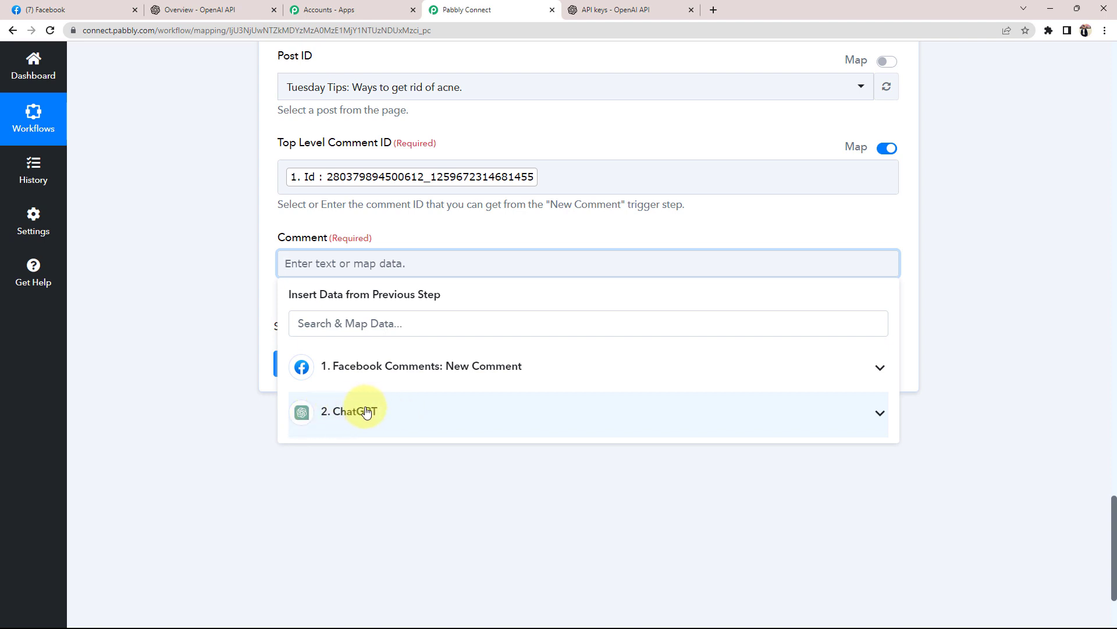
pyautogui.click(876, 416)
pyautogui.scroll(-1, 470, 483)
pyautogui.scroll(-2, 470, 483)
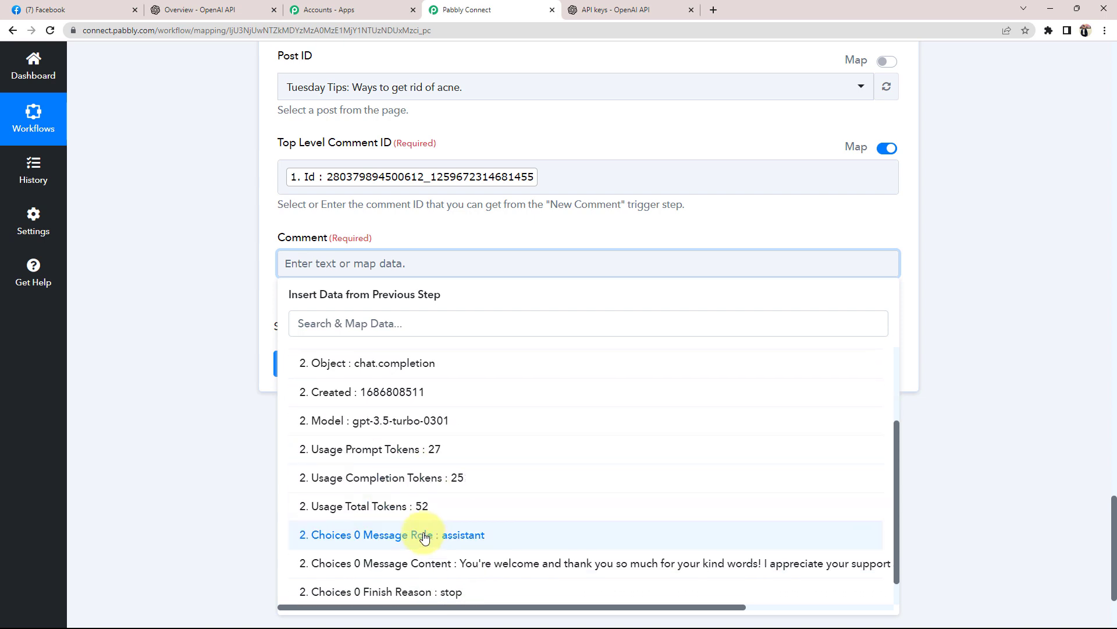
pyautogui.click(498, 489)
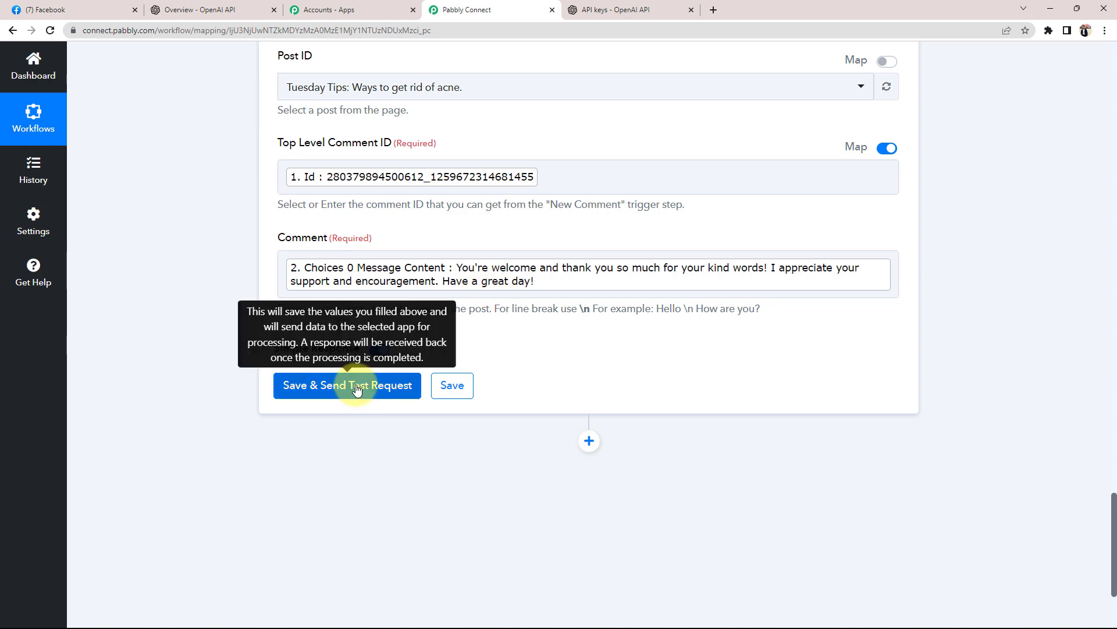
# View the existing comment under the acne post on Facebook, then return to Pabbly Connect
pyautogui.click(45, 9)
pyautogui.scroll(-7, 725, 439)
pyautogui.scroll(-4, 728, 550)
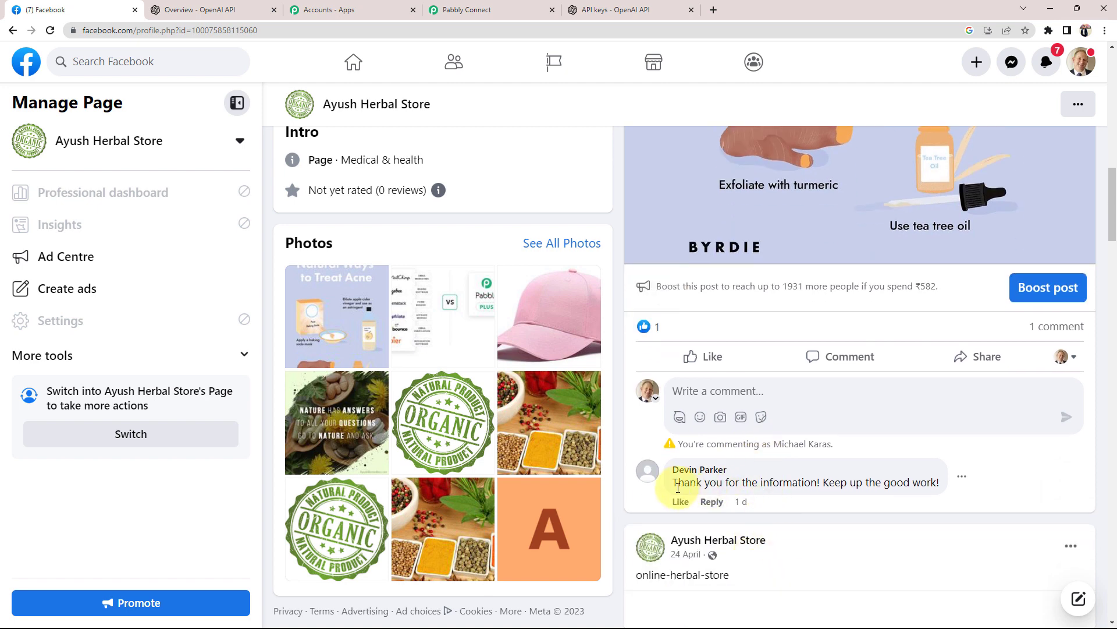
pyautogui.click(460, 10)
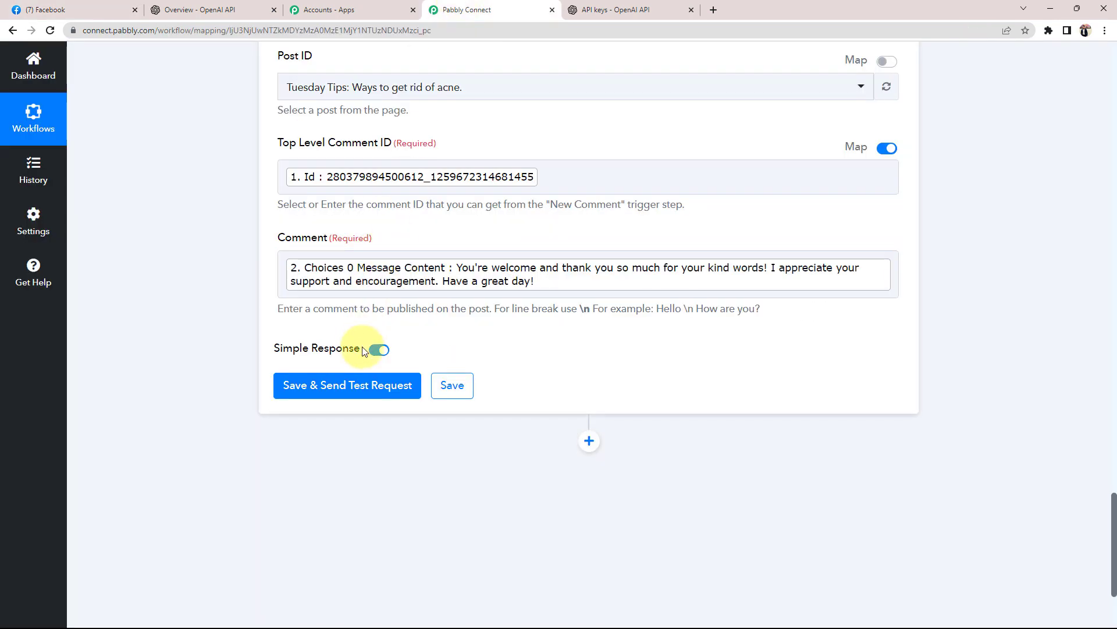
# Save the Reply Comment action with a test request and review the response Id and the mapped Comment text
pyautogui.click(329, 385)
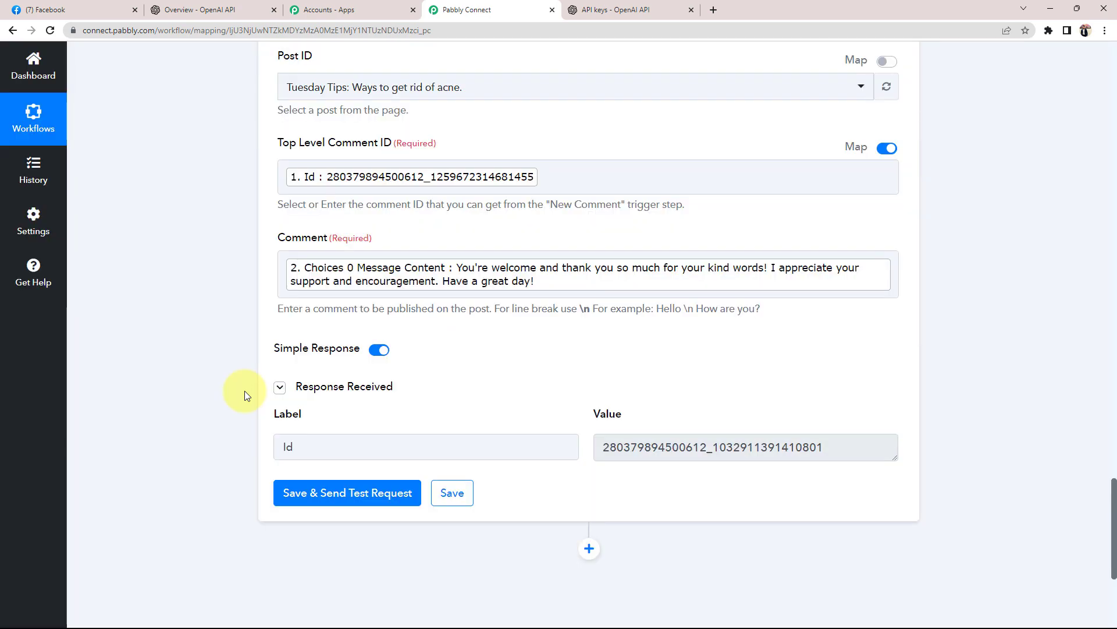
pyautogui.scroll(-2, 244, 390)
pyautogui.click(824, 332)
pyautogui.moveTo(824, 332); pyautogui.dragTo(554, 325)
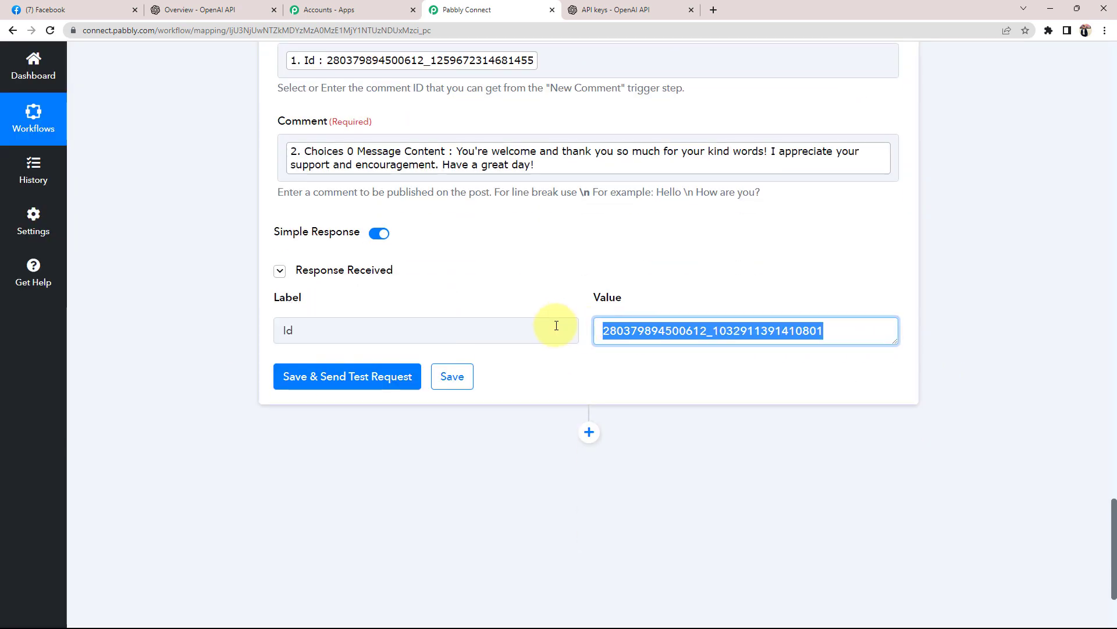
pyautogui.click(512, 280)
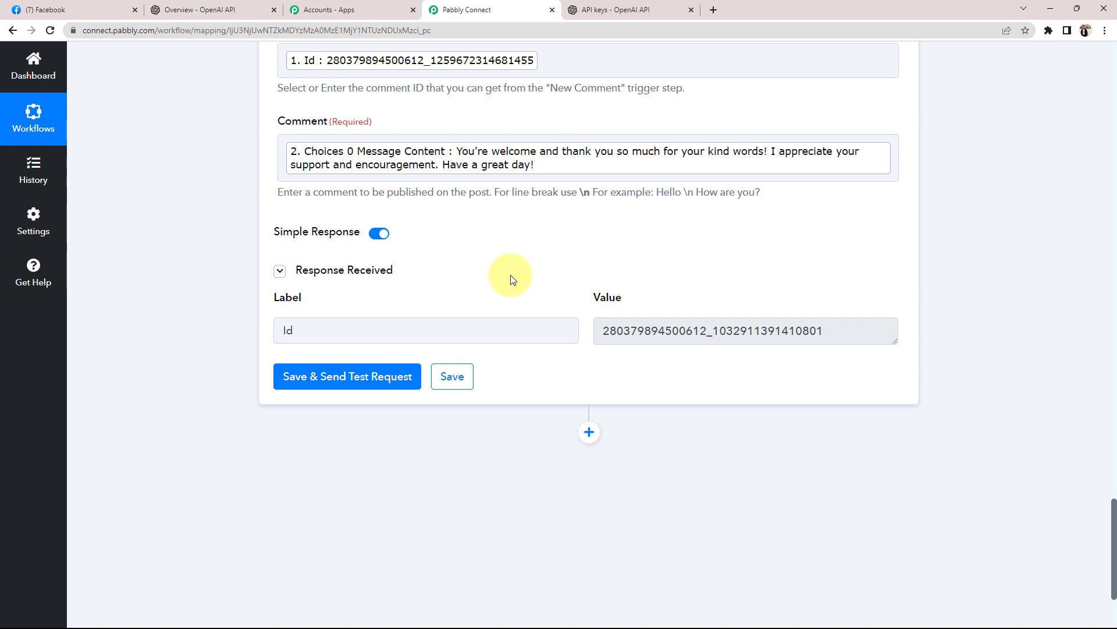
pyautogui.scroll(2, 512, 279)
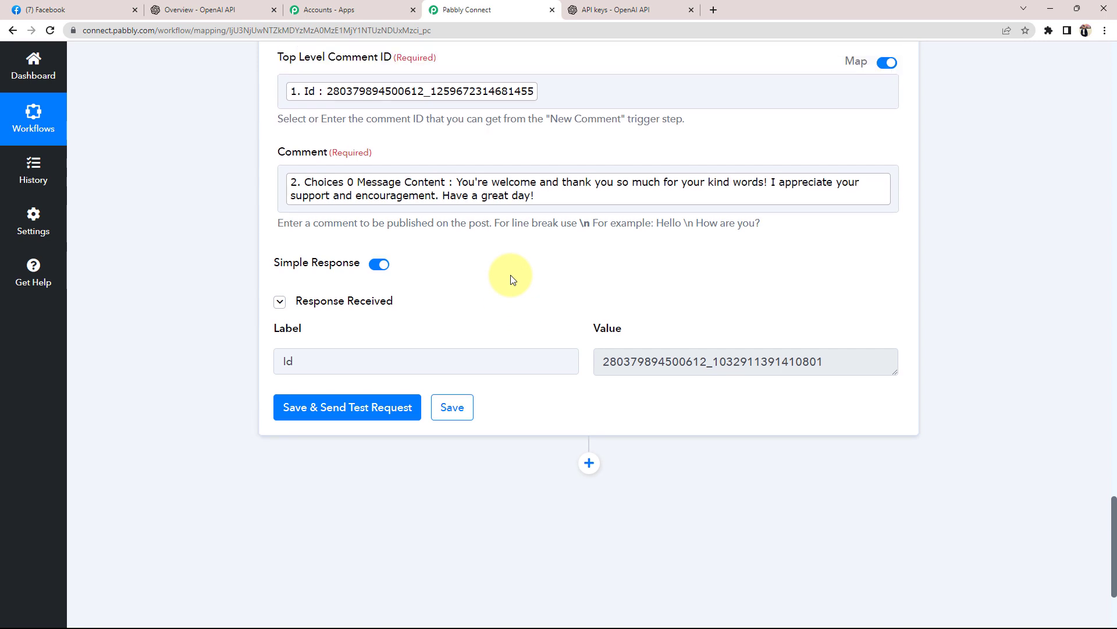
pyautogui.click(400, 266)
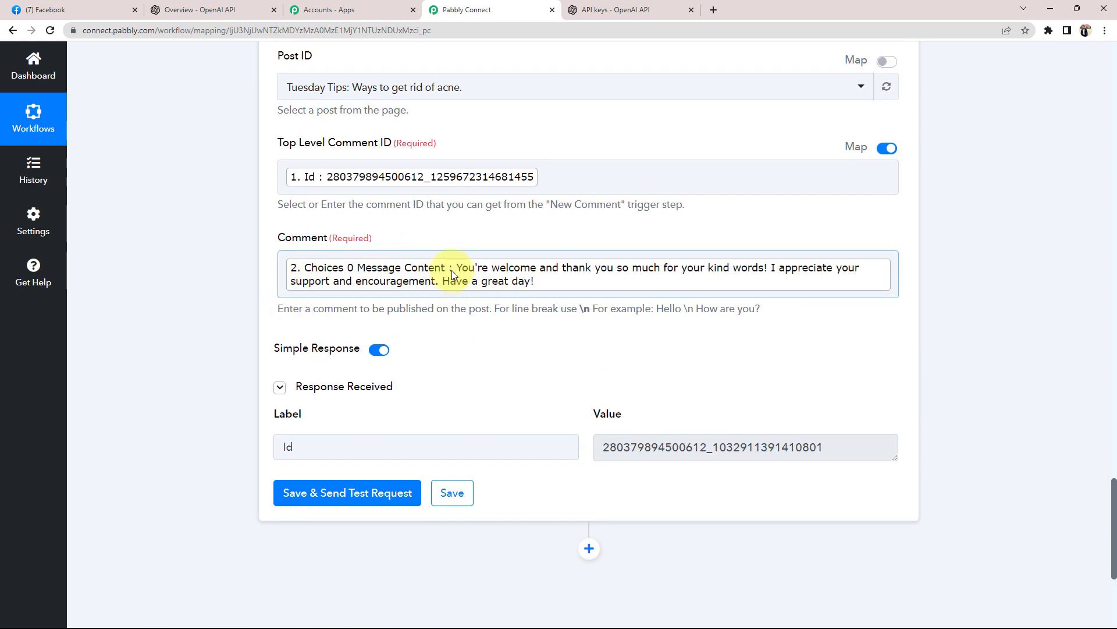
# Reload the Ayush Herbal Store page on Facebook and examine the acne post's comment thread for the generated reply
pyautogui.click(44, 9)
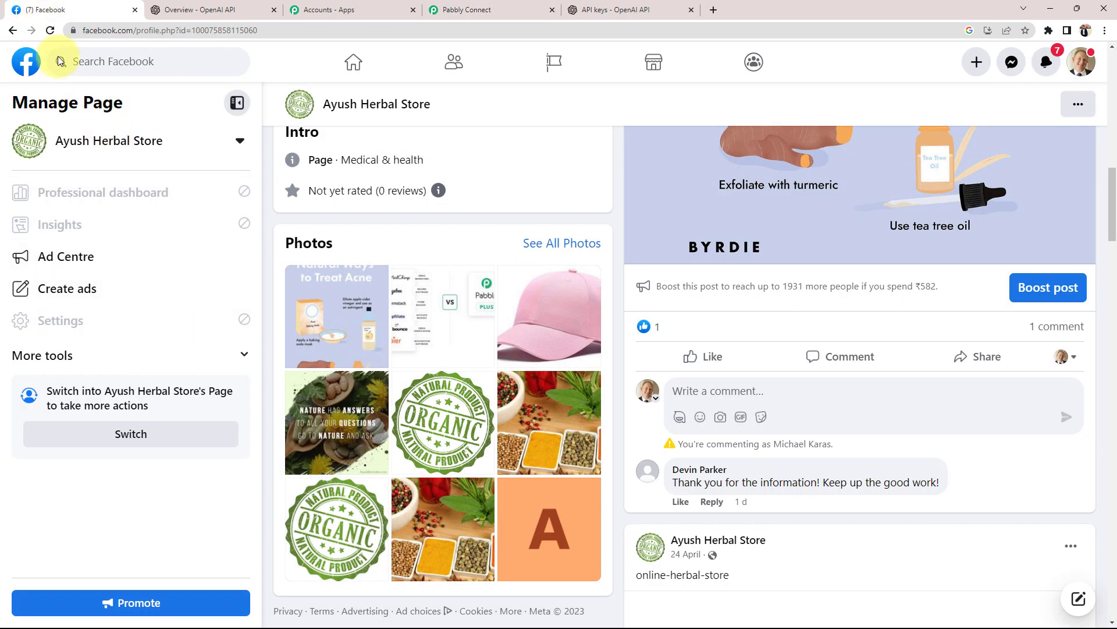
pyautogui.click(50, 31)
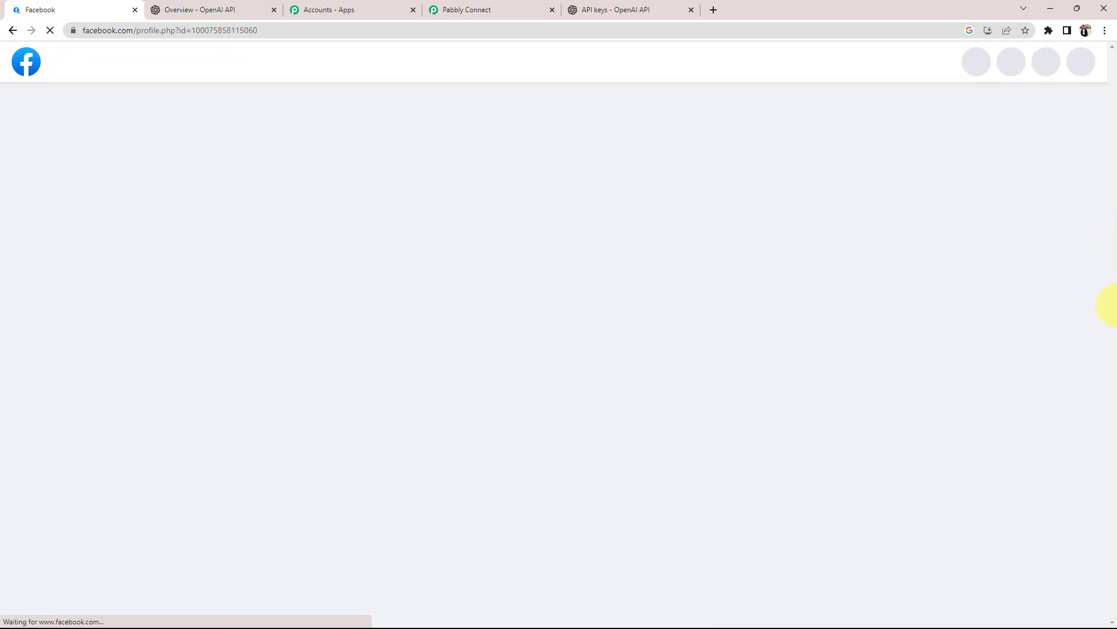
pyautogui.scroll(-7, 661, 517)
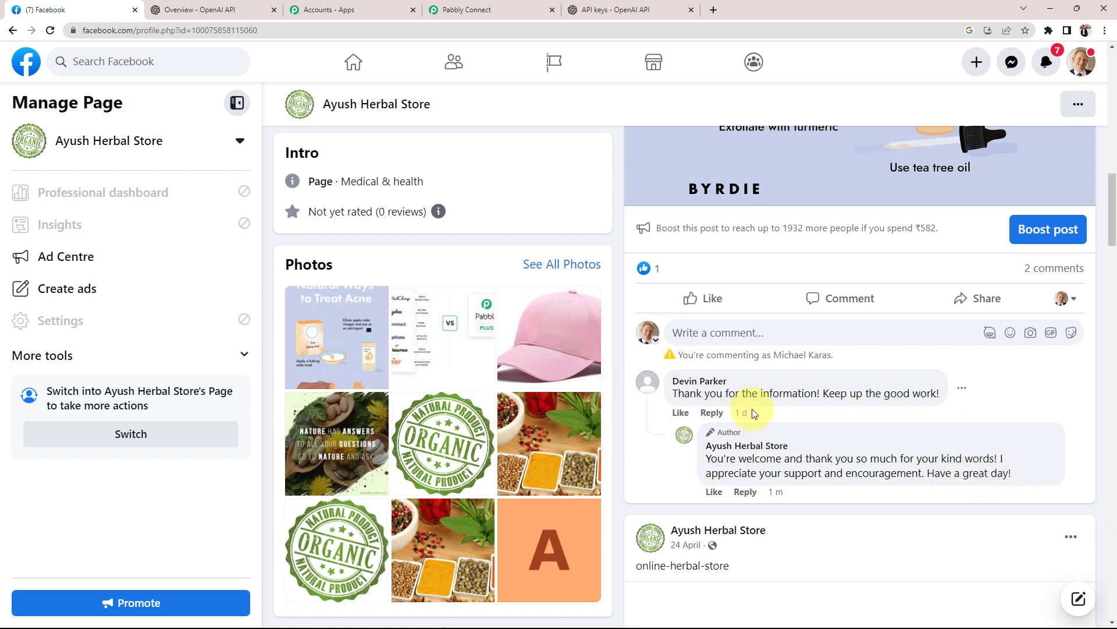
pyautogui.scroll(7, 752, 413)
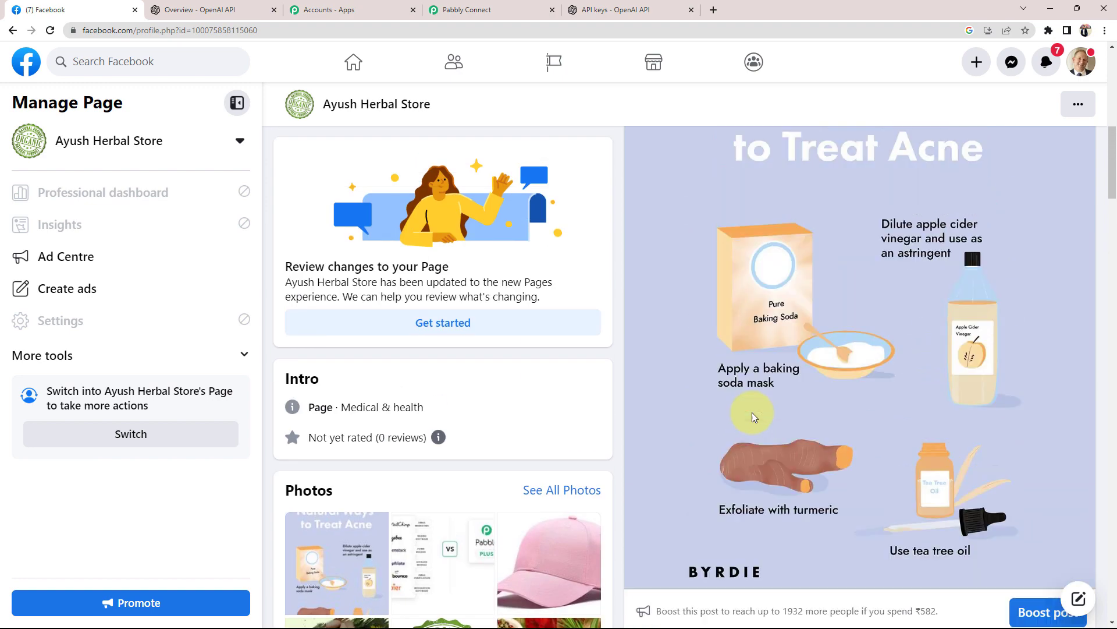
pyautogui.scroll(-3, 751, 396)
pyautogui.scroll(-4, 753, 389)
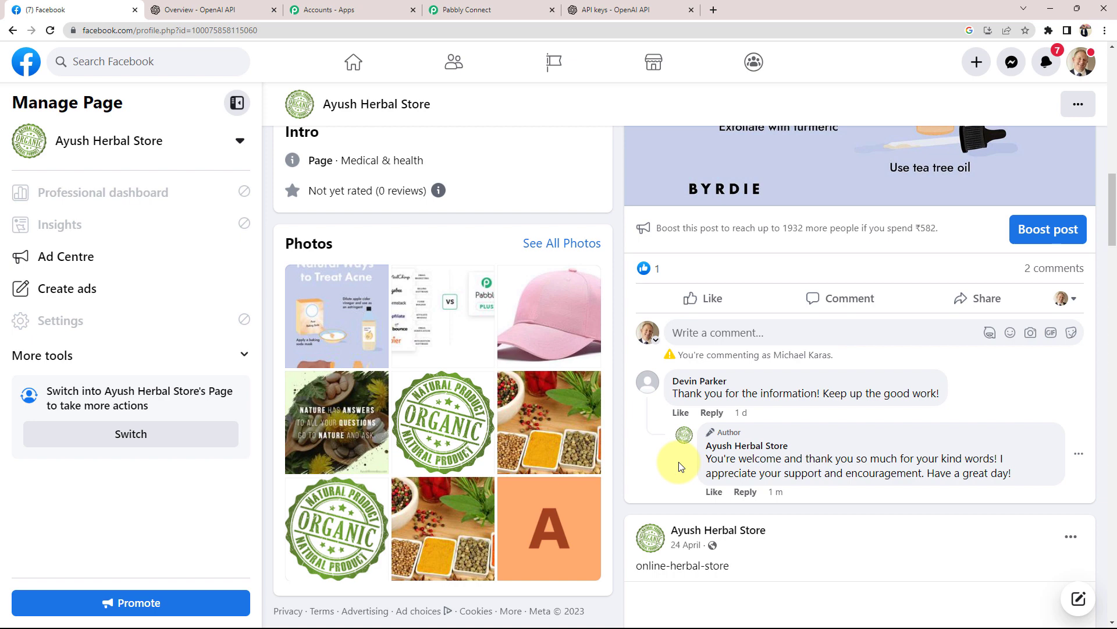
# Return to Pabbly Connect and collapse the Reply Comment, Ask ChatGPT and New Comment steps for a workflow overview
pyautogui.click(500, 9)
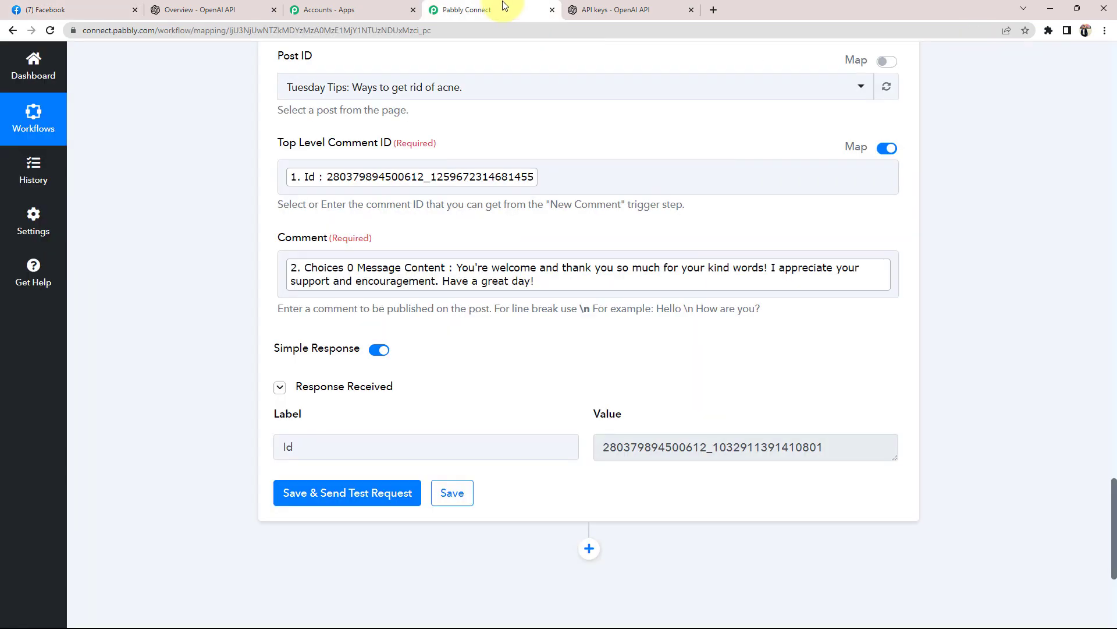
pyautogui.scroll(5, 227, 312)
pyautogui.scroll(5, 228, 311)
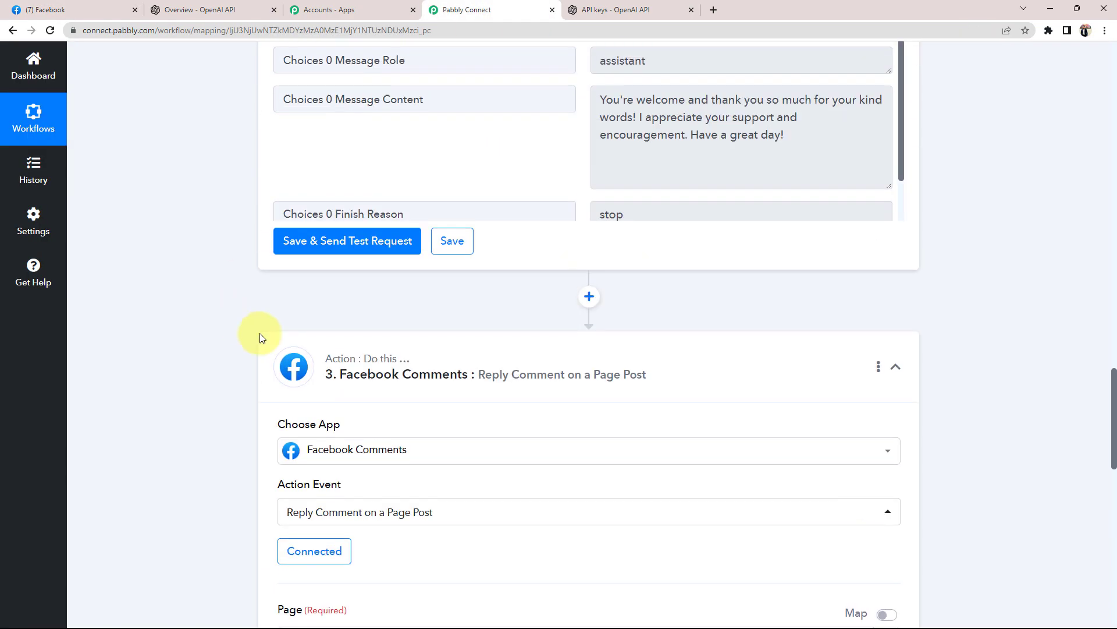
pyautogui.click(734, 363)
pyautogui.scroll(10, 734, 364)
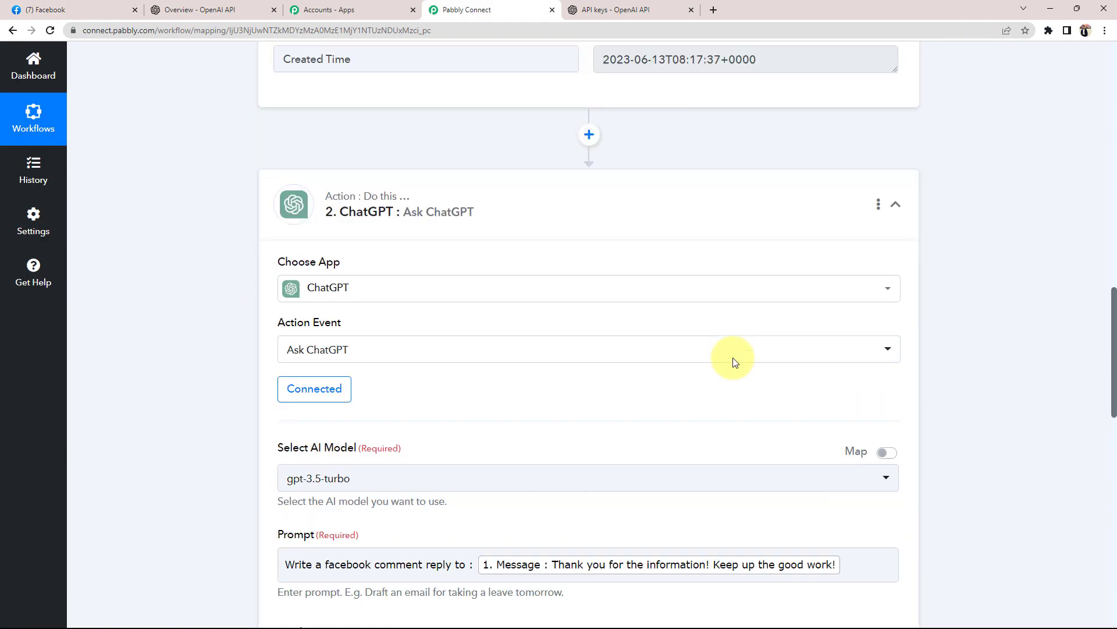
pyautogui.click(717, 359)
pyautogui.scroll(15, 717, 359)
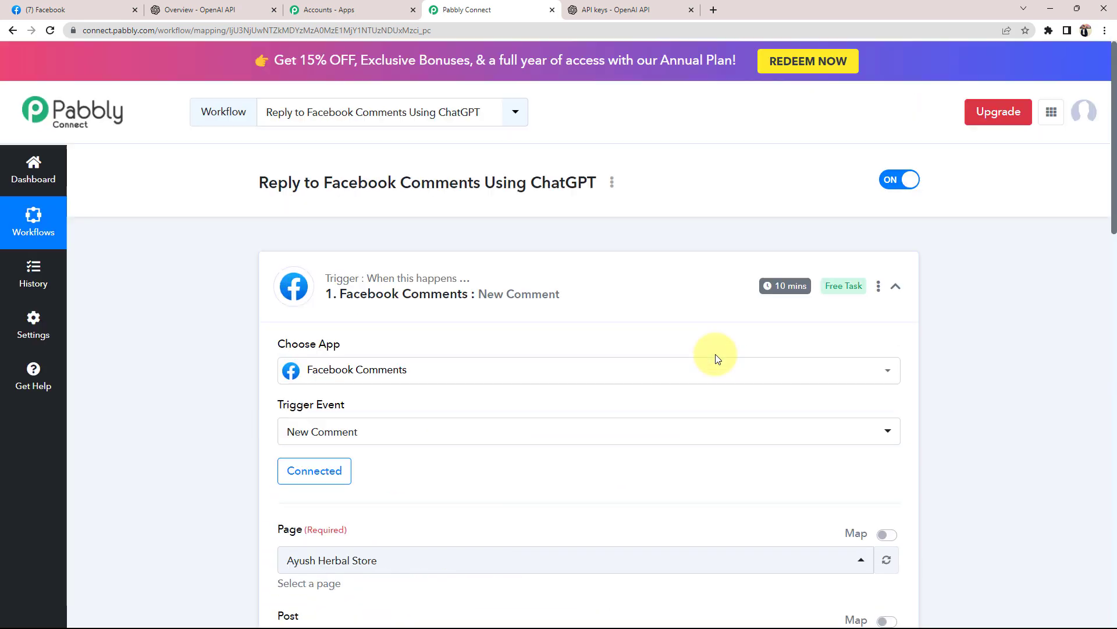
pyautogui.click(656, 287)
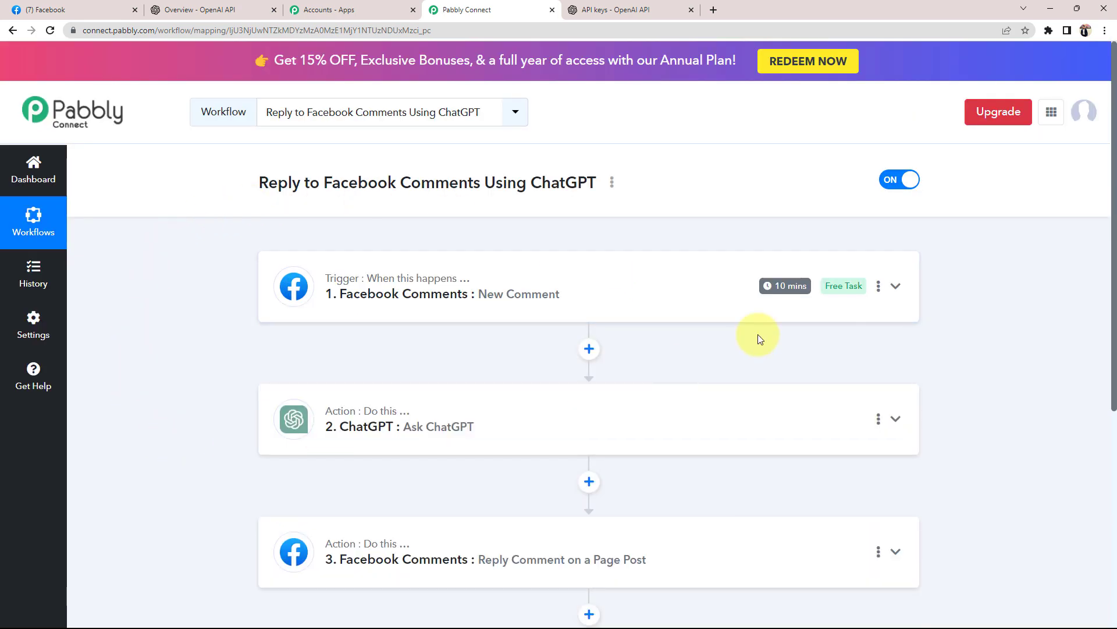